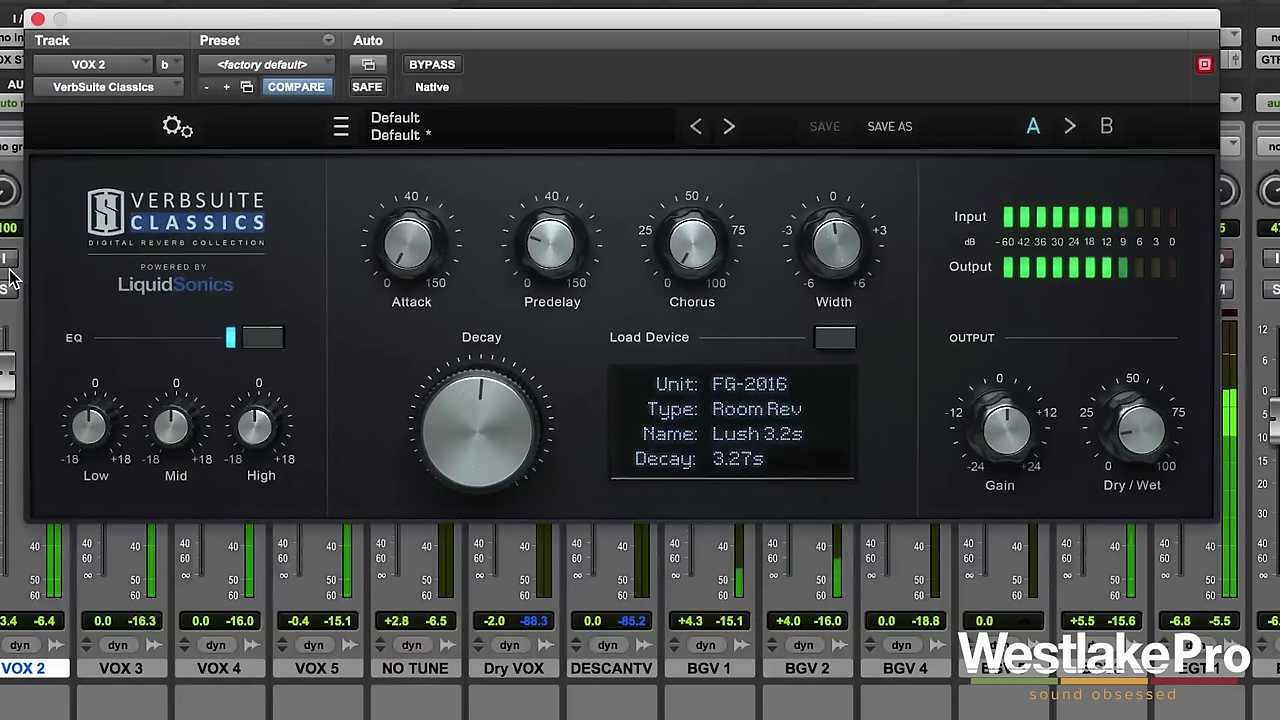
Switch to the Edit window and place the playback cursor at the start of the VOX 2 vocal, keeping the VerbSuite Classics window in view
left_click(5, 375)
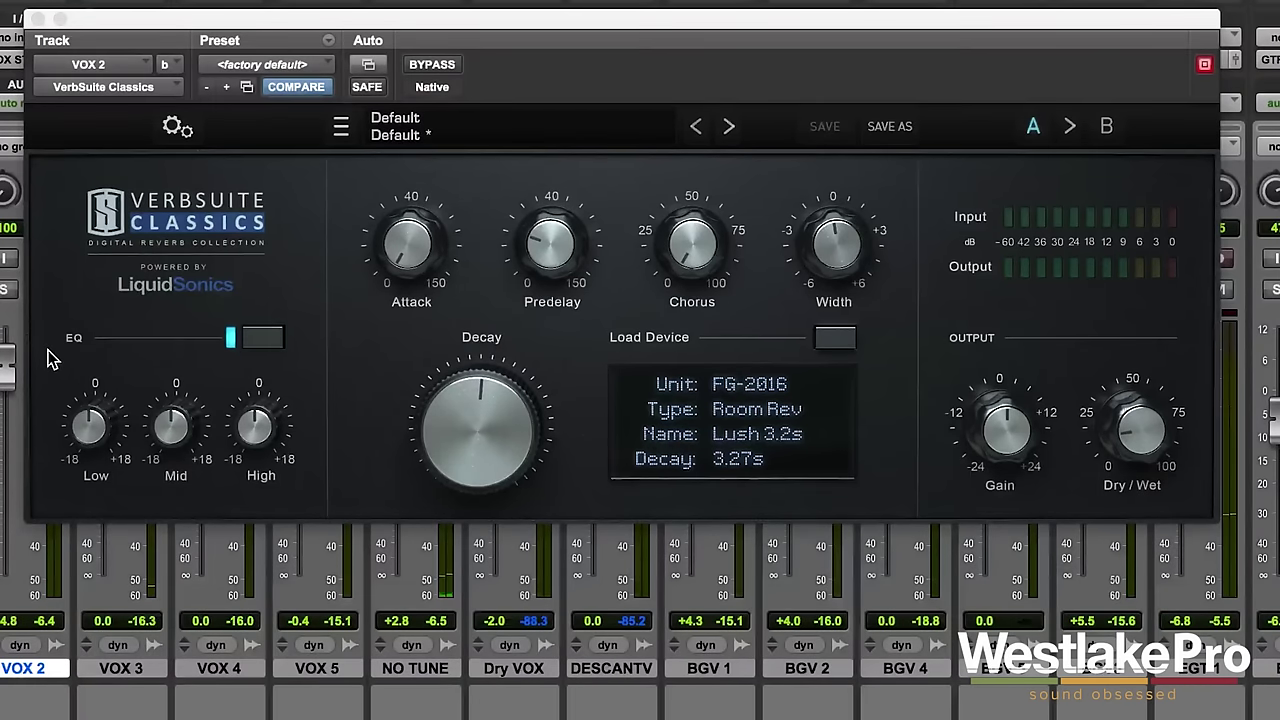
key("super+equal")
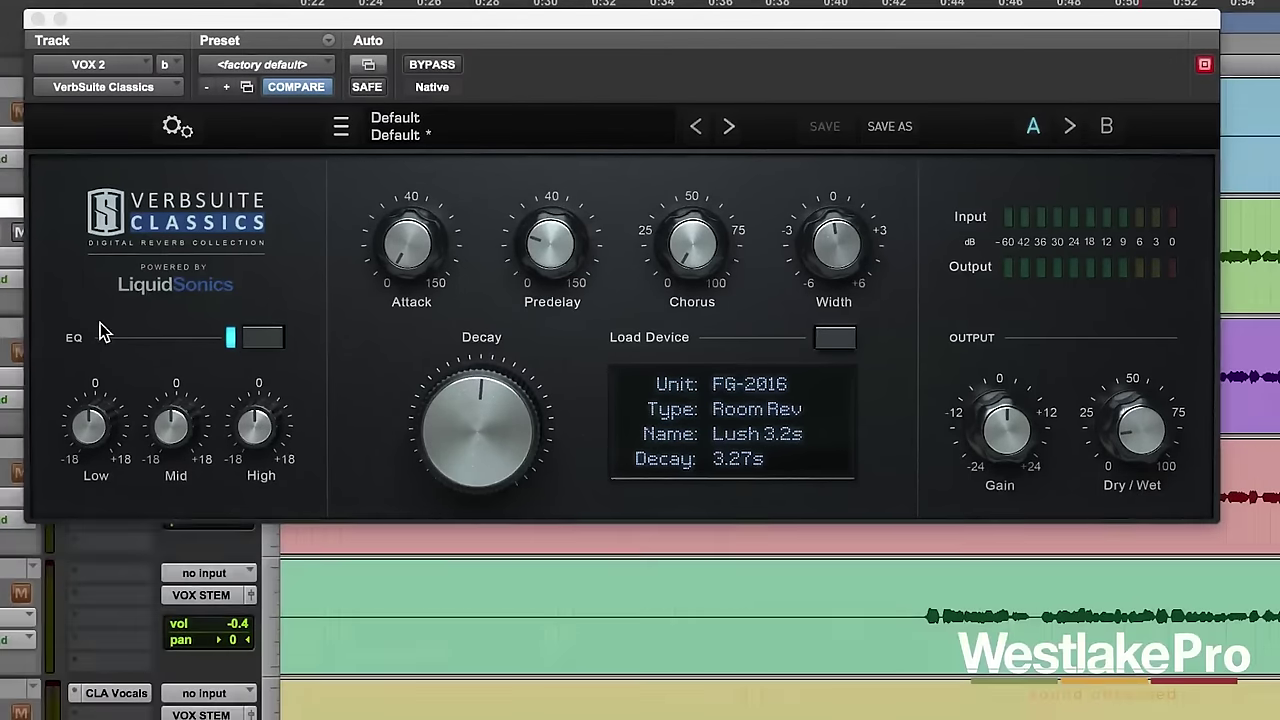
left_click_drag(488, 16, 484, 292)
left_click(921, 228)
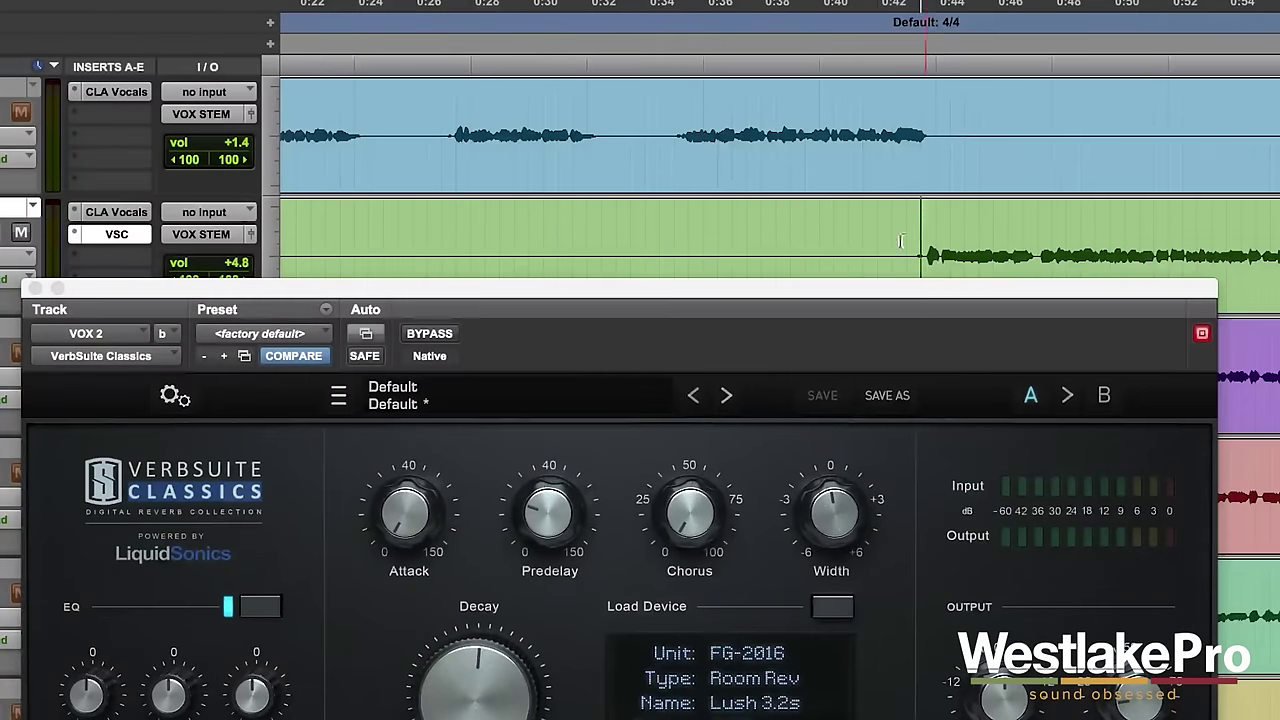
left_click_drag(823, 288, 819, 86)
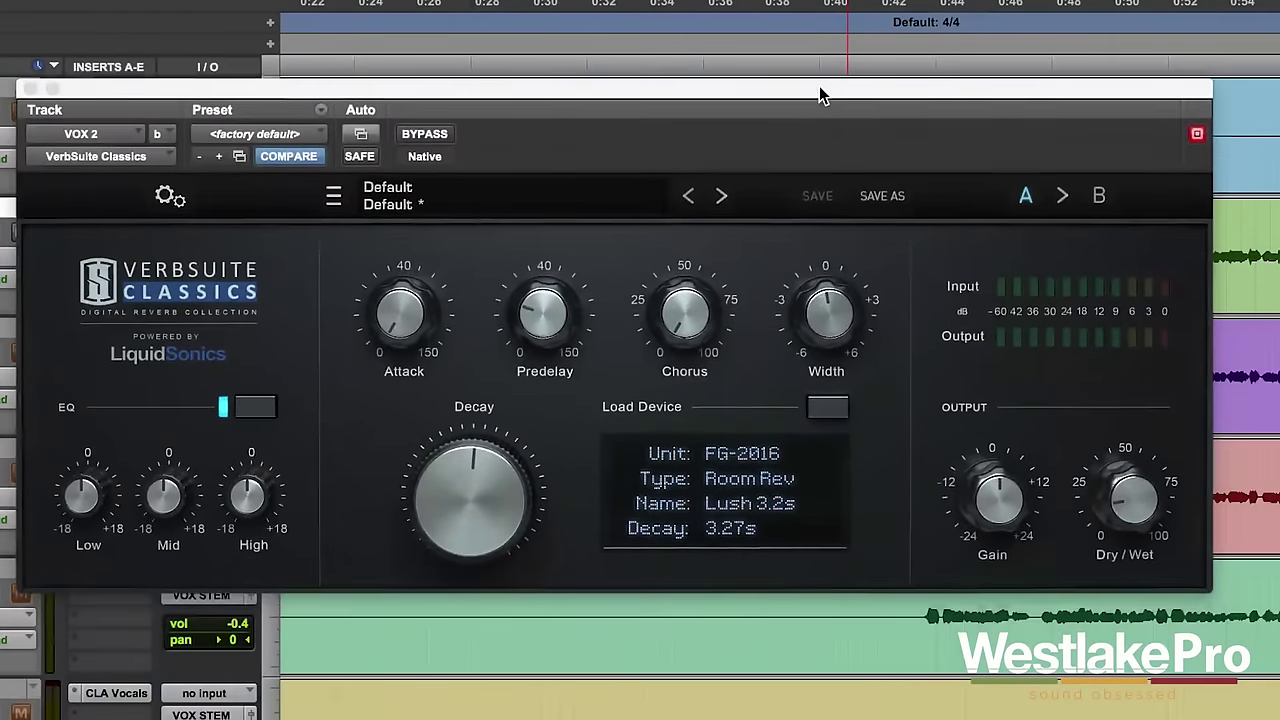
Play the vocal and compare its sound with the VOX 2 reverb bypassed and active
key("space")
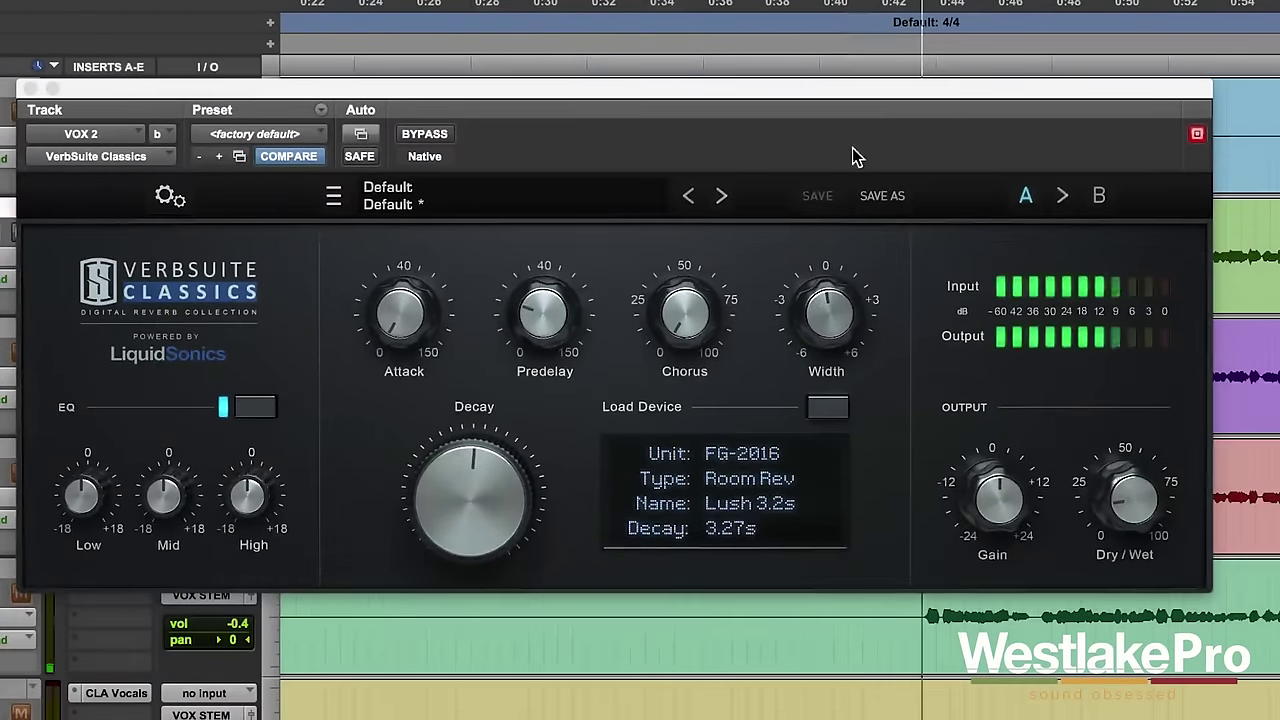
left_click(418, 141)
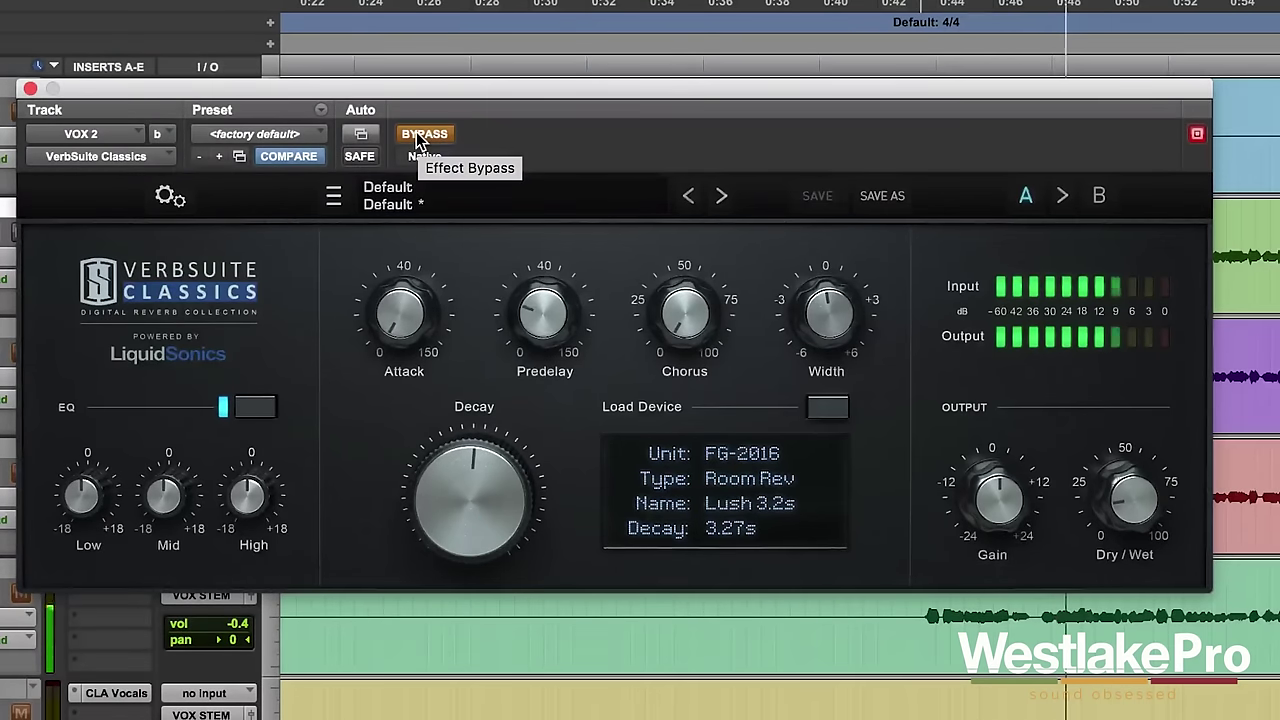
left_click(419, 141)
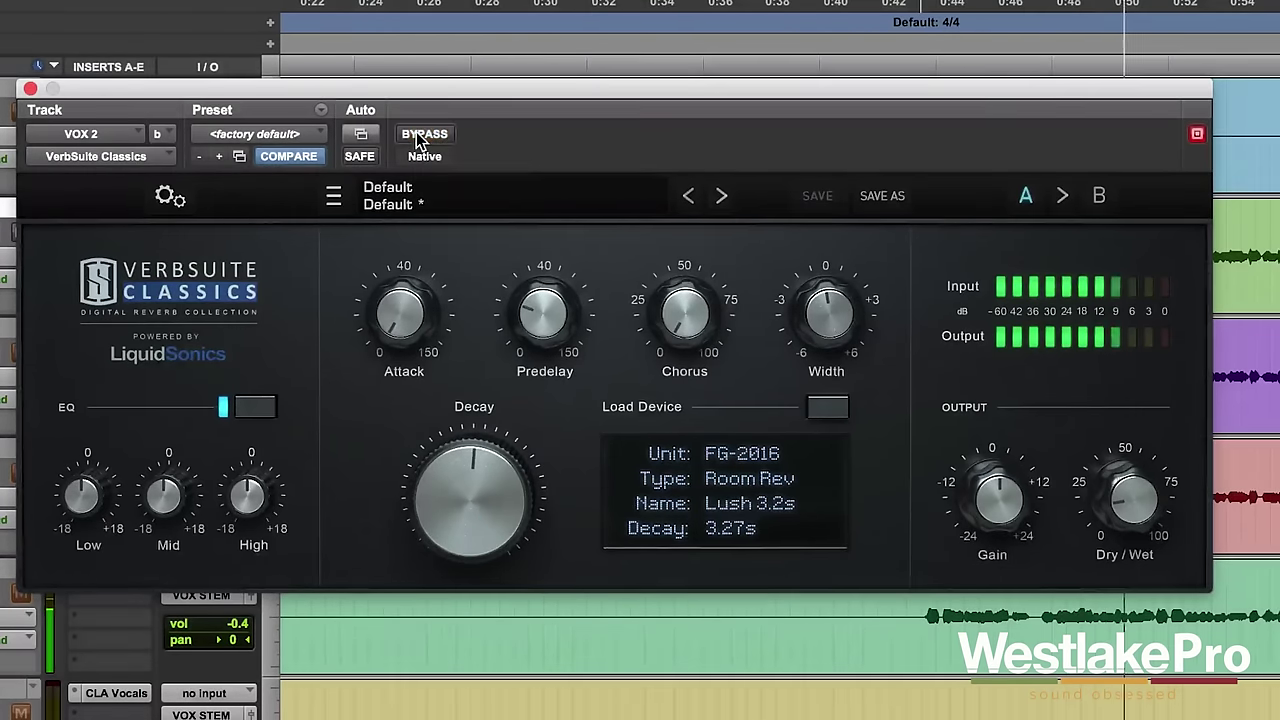
mouse_move(840, 332)
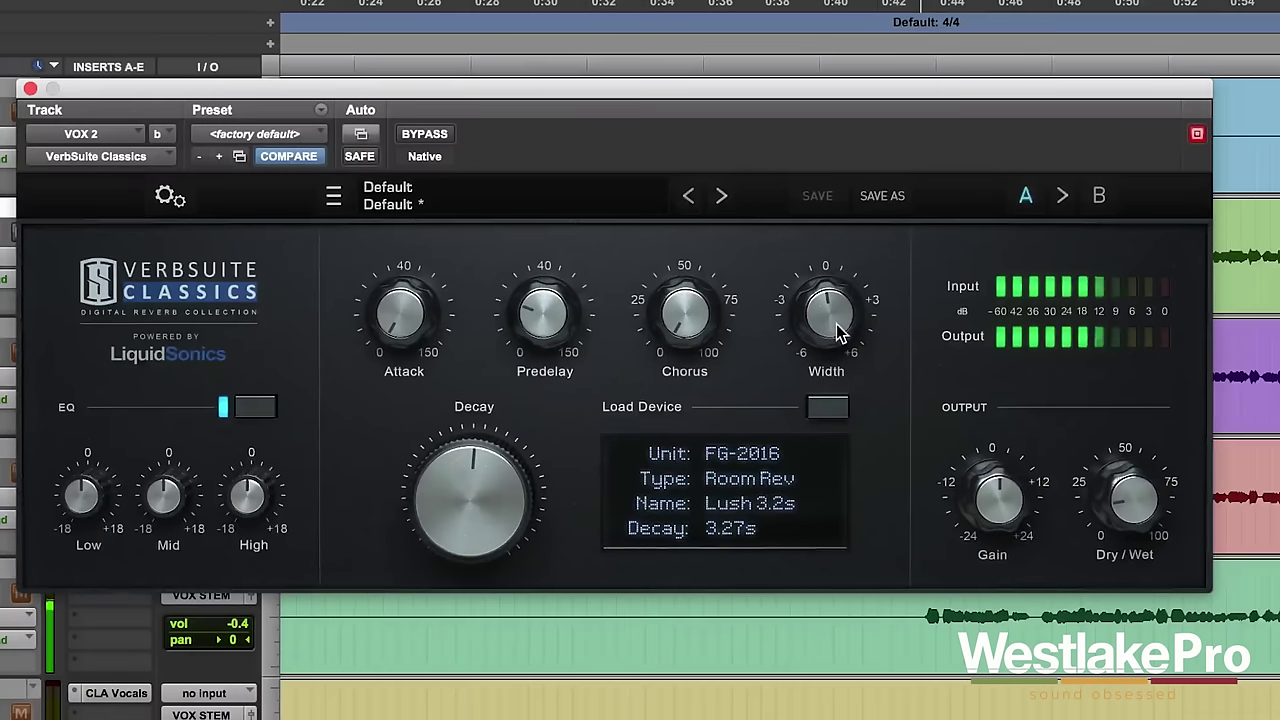
key("space")
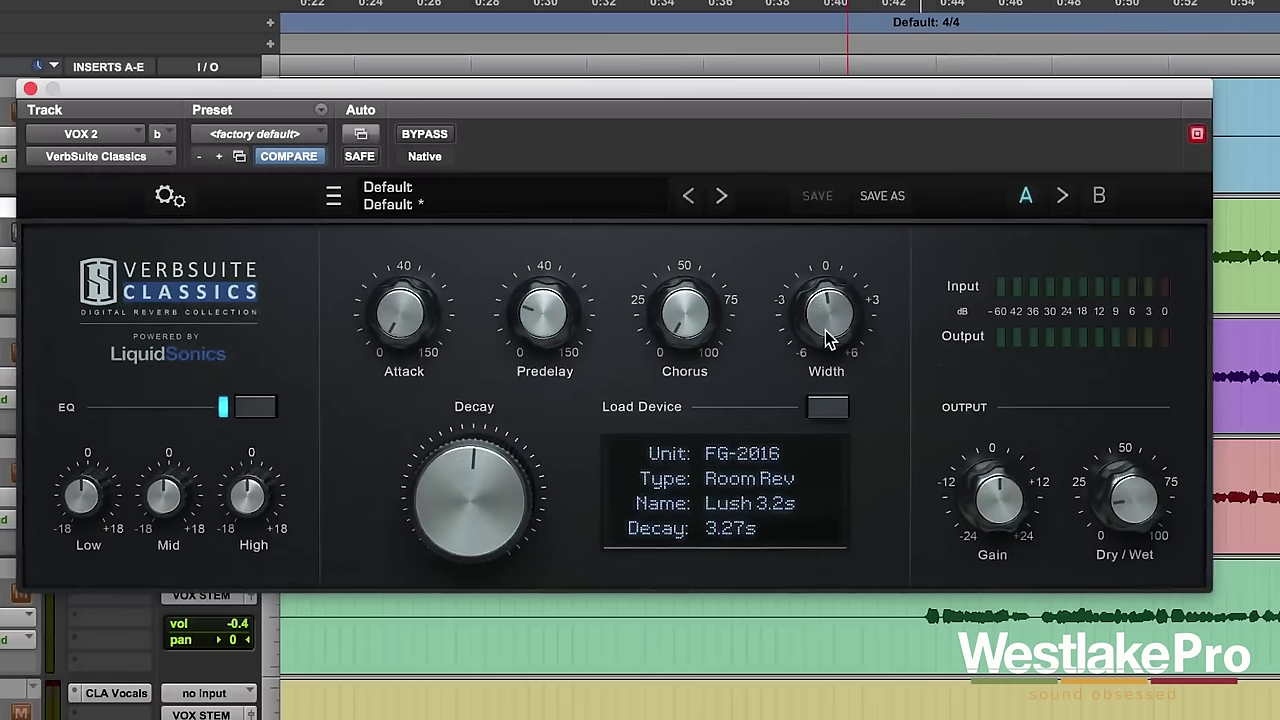
Sweep the reverb's Width between 6.00 dB and -6.00 dB to hear the stereo spread change on the vocal
left_click_drag(826, 338, 820, 206)
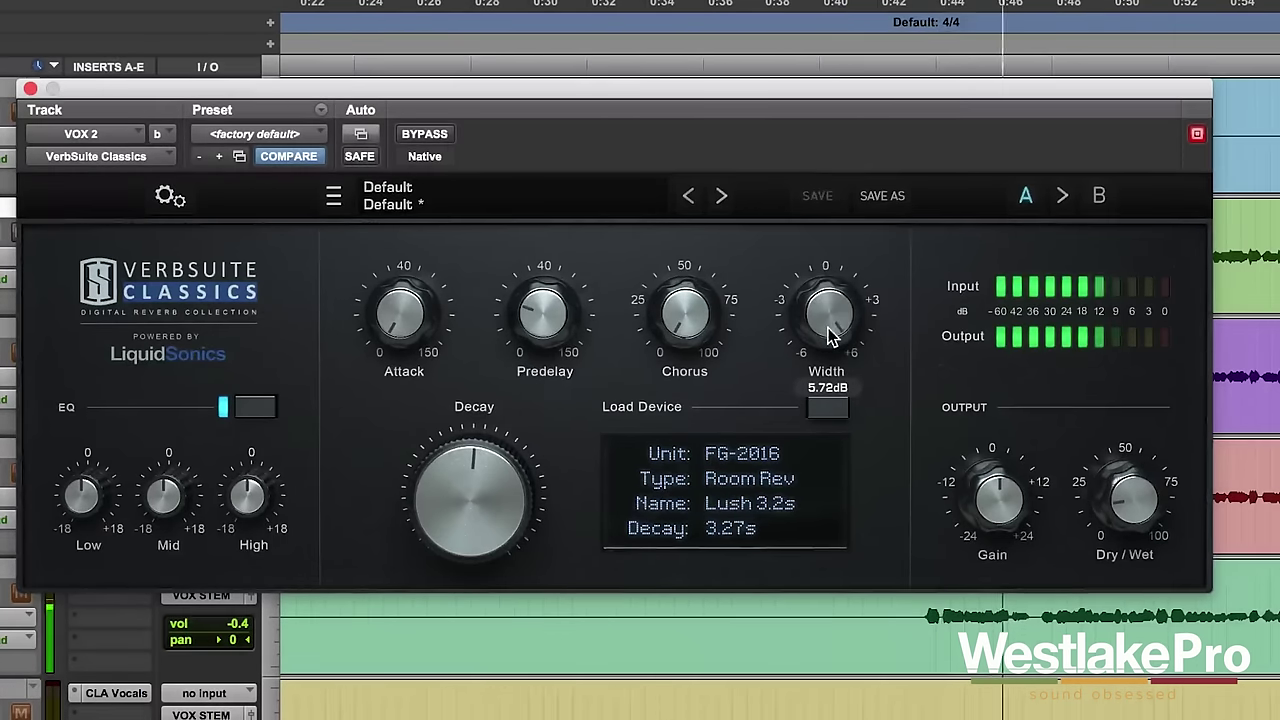
left_click_drag(828, 310, 836, 238)
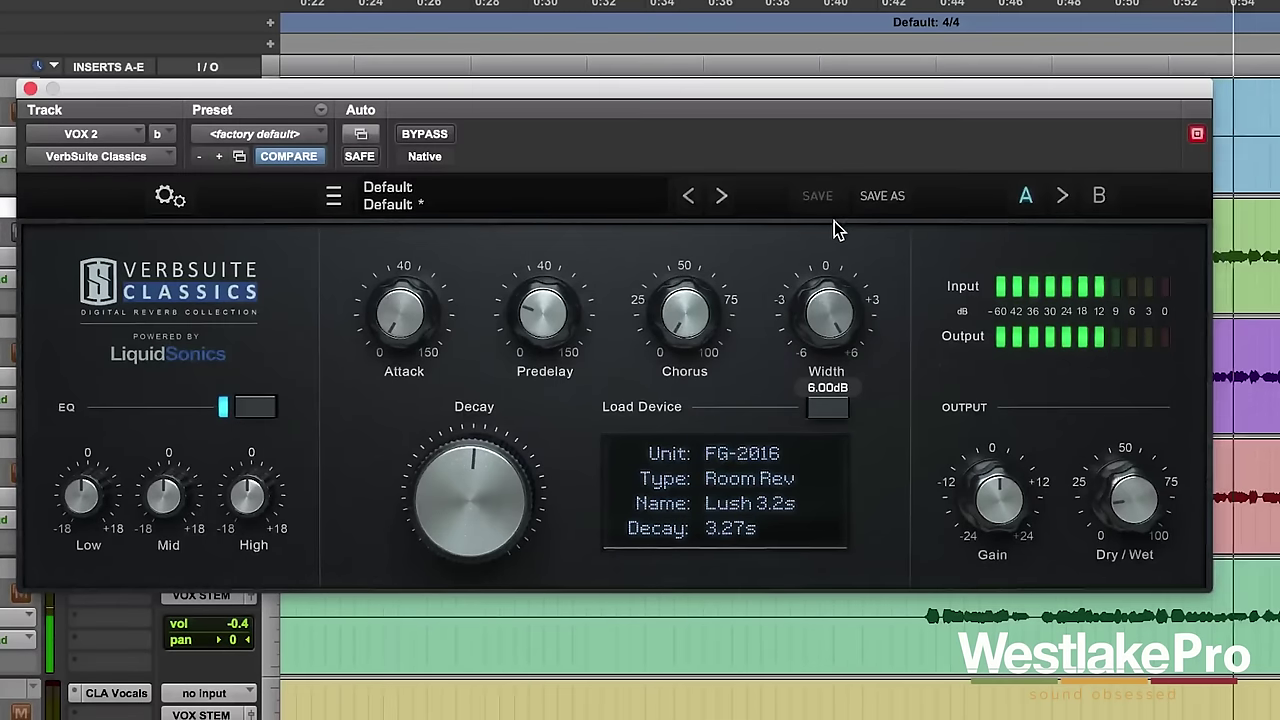
left_click_drag(829, 240, 789, 571)
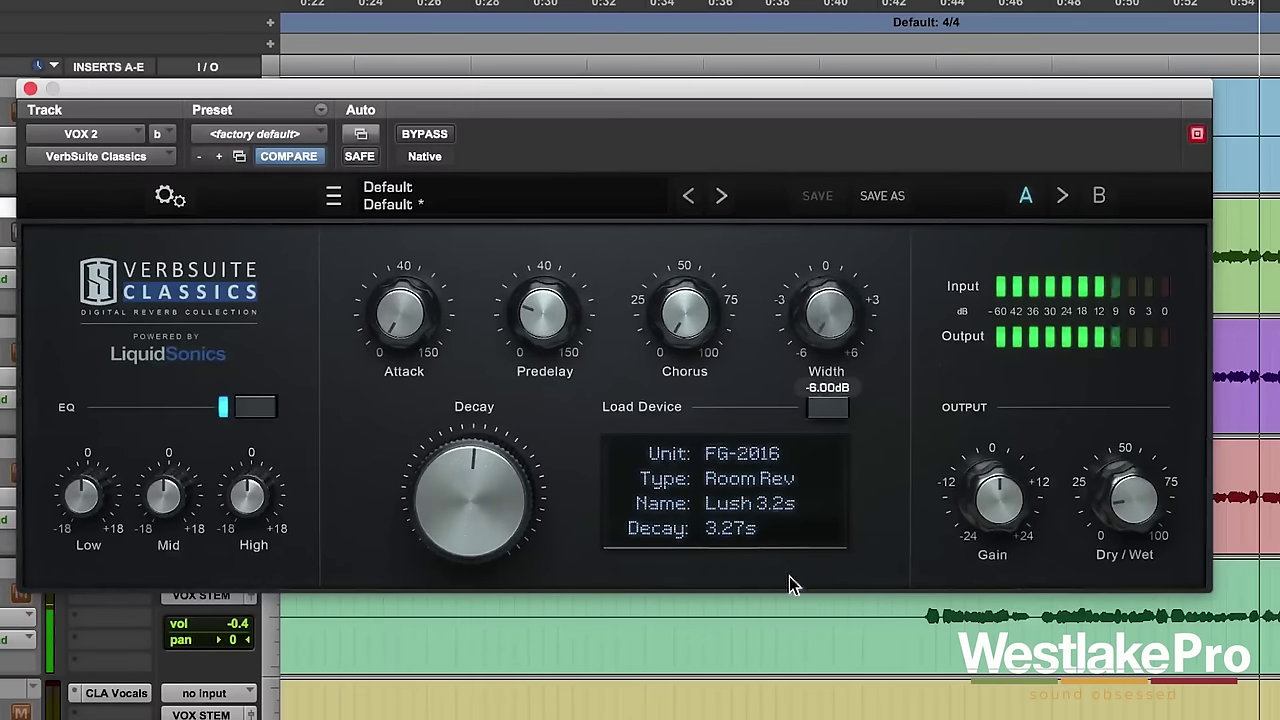
left_click_drag(793, 588, 780, 270)
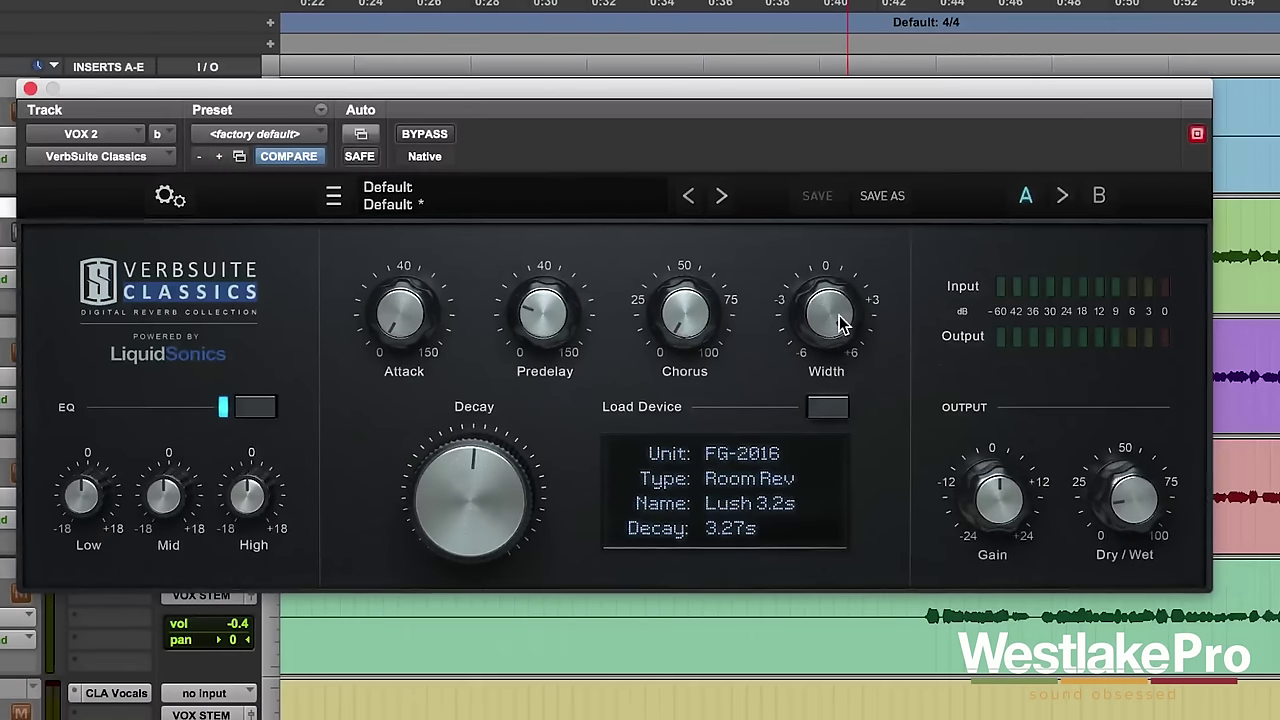
Audition the Width from -6.00 dB up to its wide end during playback and settle it at about 0 dB
left_click_drag(840, 322, 843, 220)
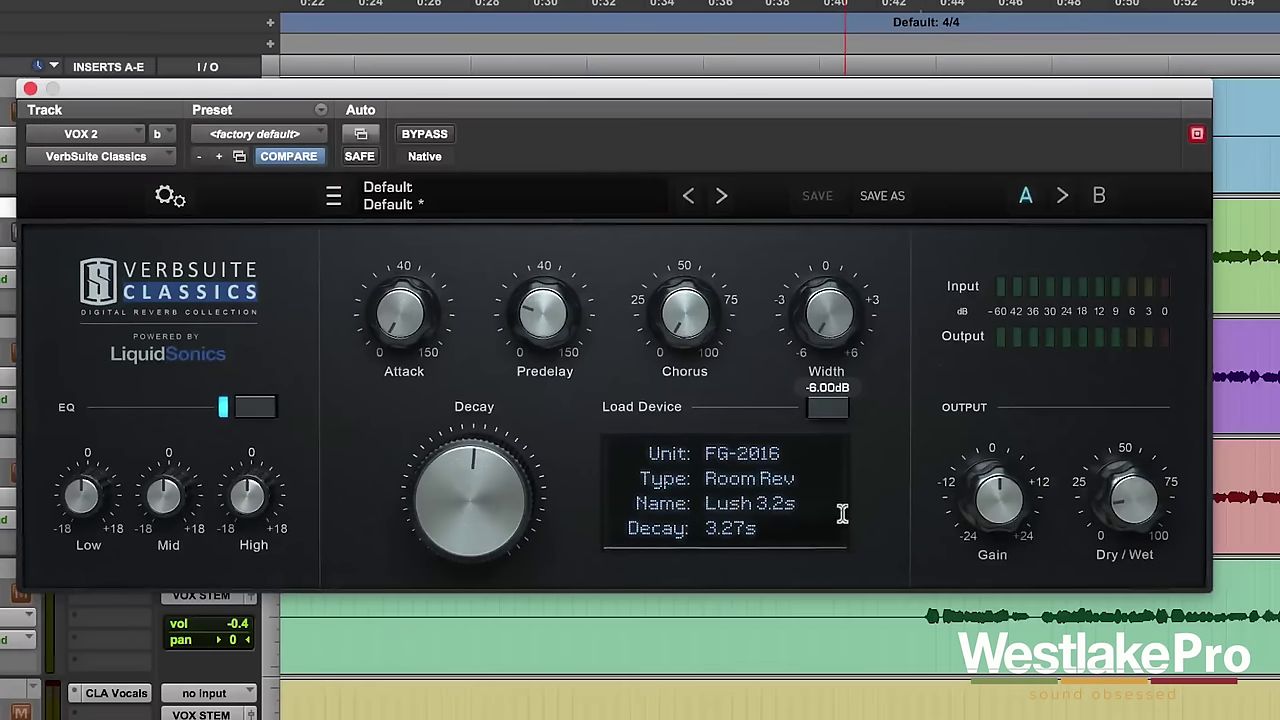
key("space")
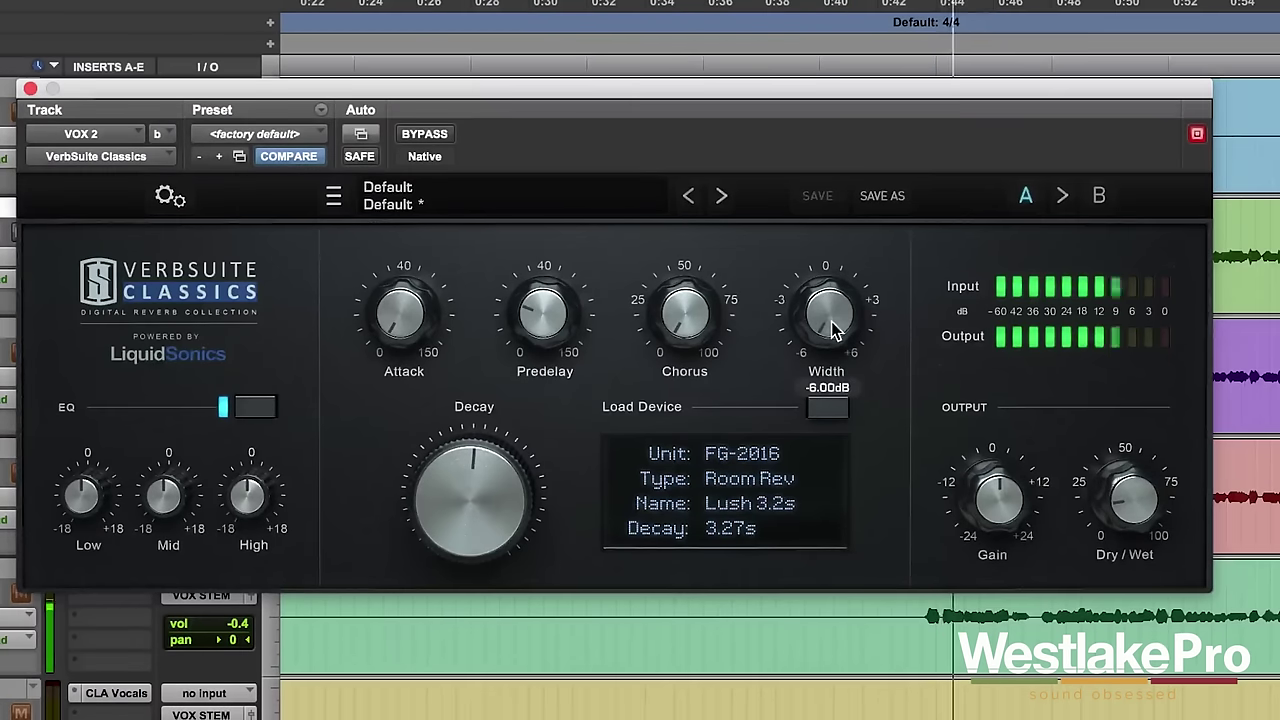
left_click_drag(835, 330, 826, 260)
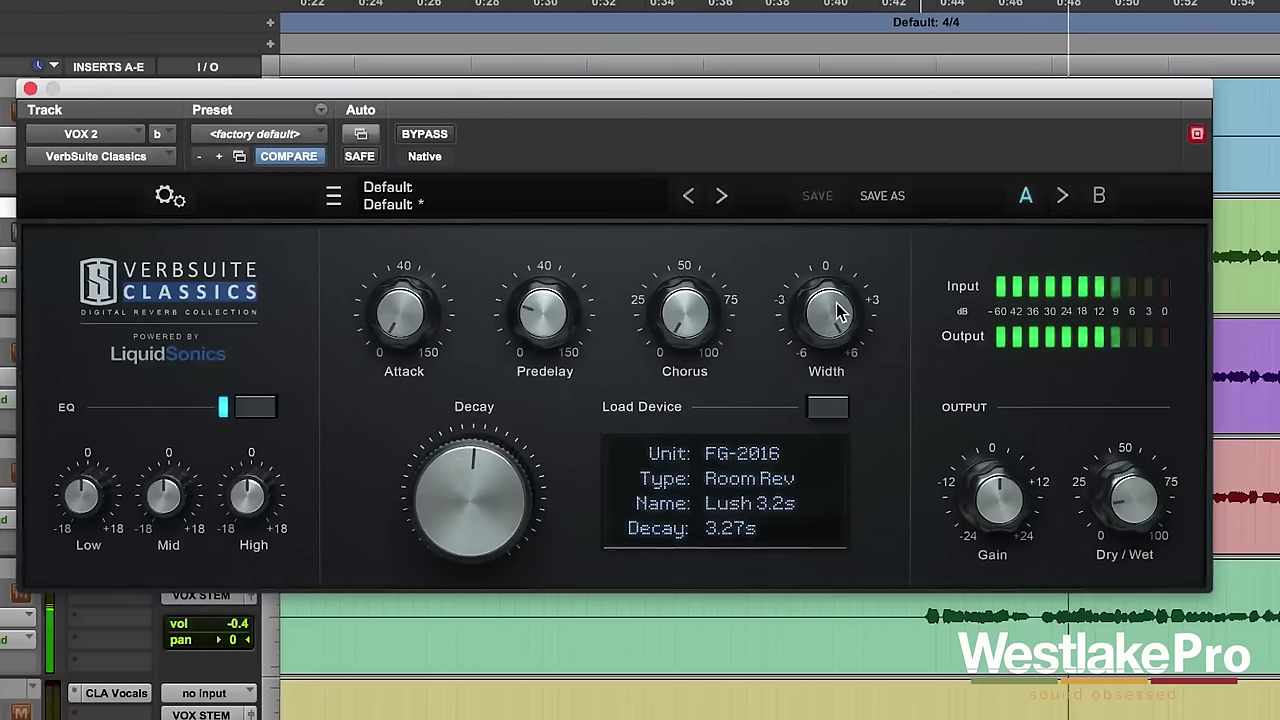
left_click_drag(829, 308, 829, 332)
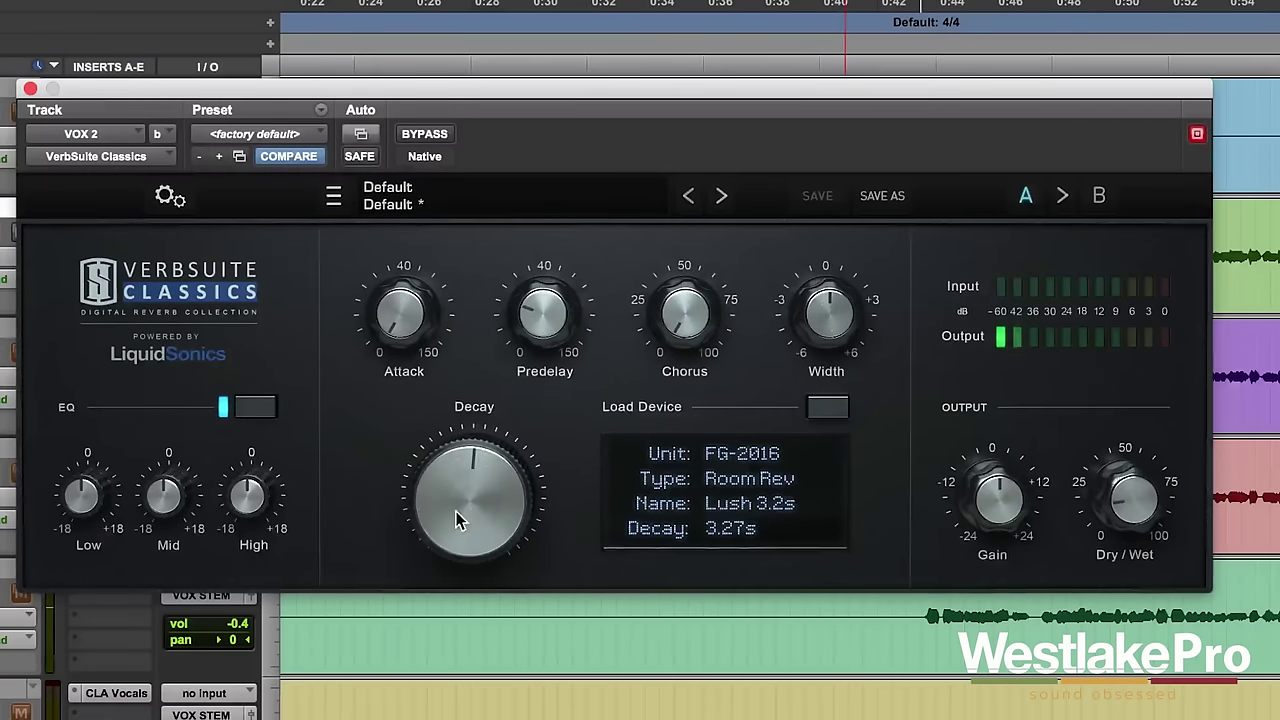
Raise the Lush 3.2s reverb's Decay to 130% (4.20 s) and listen to the longer tail
mouse_move(476, 520)
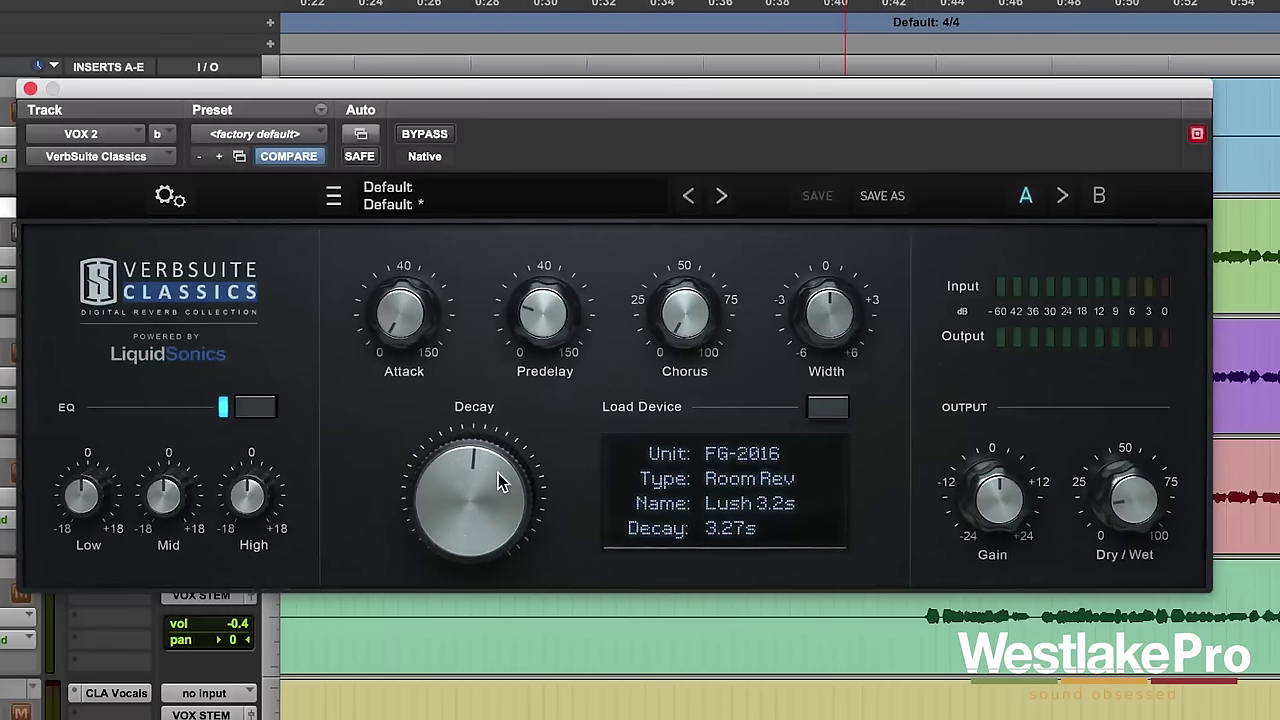
mouse_move(497, 480)
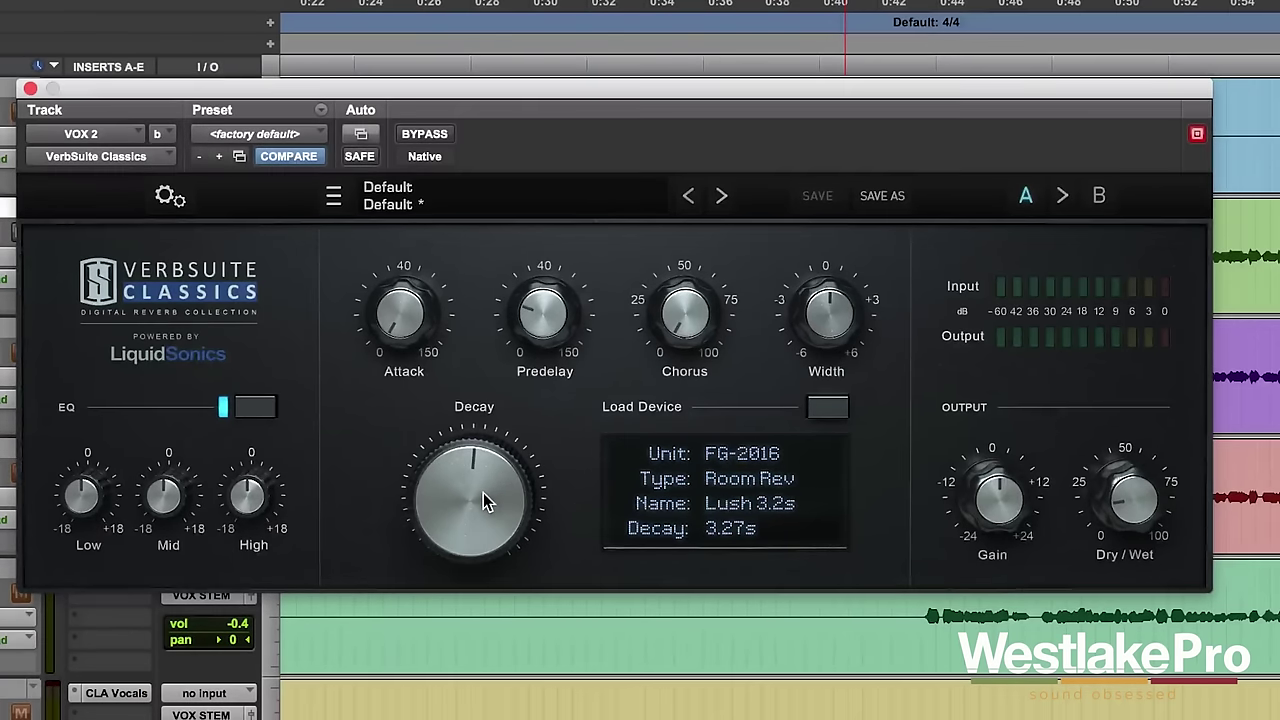
left_click_drag(483, 500, 482, 494)
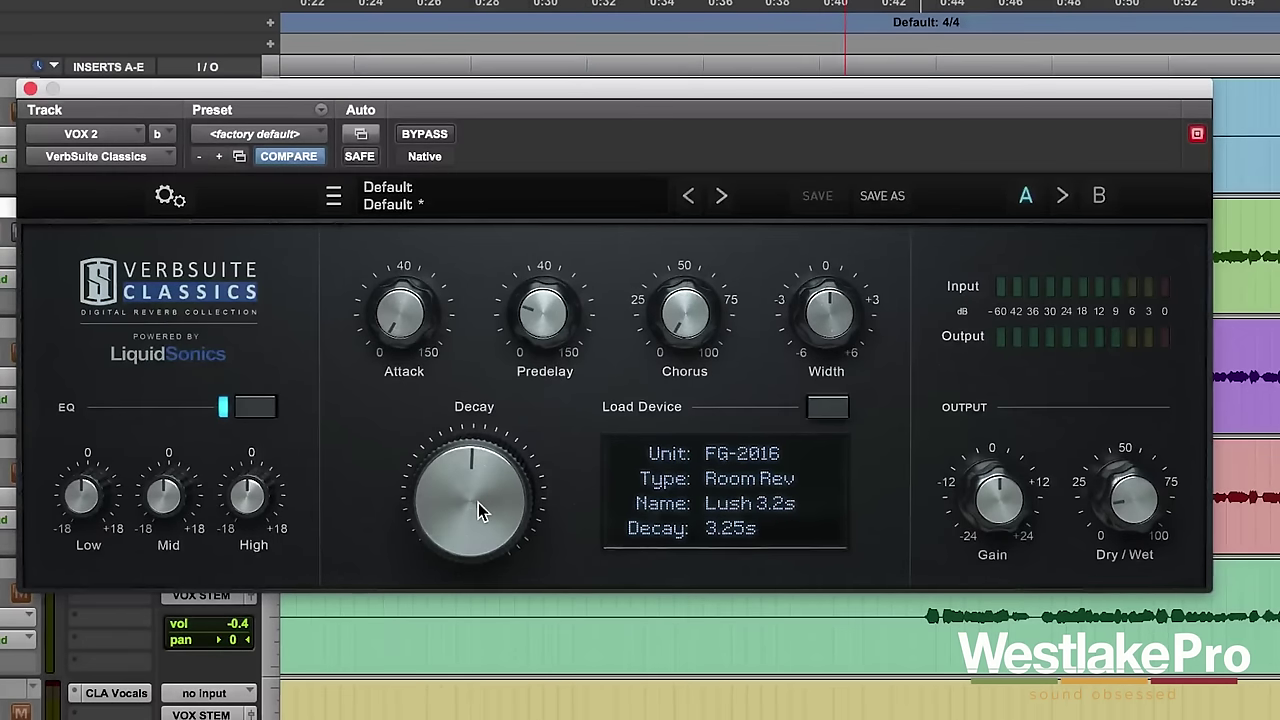
left_click_drag(478, 502, 476, 342)
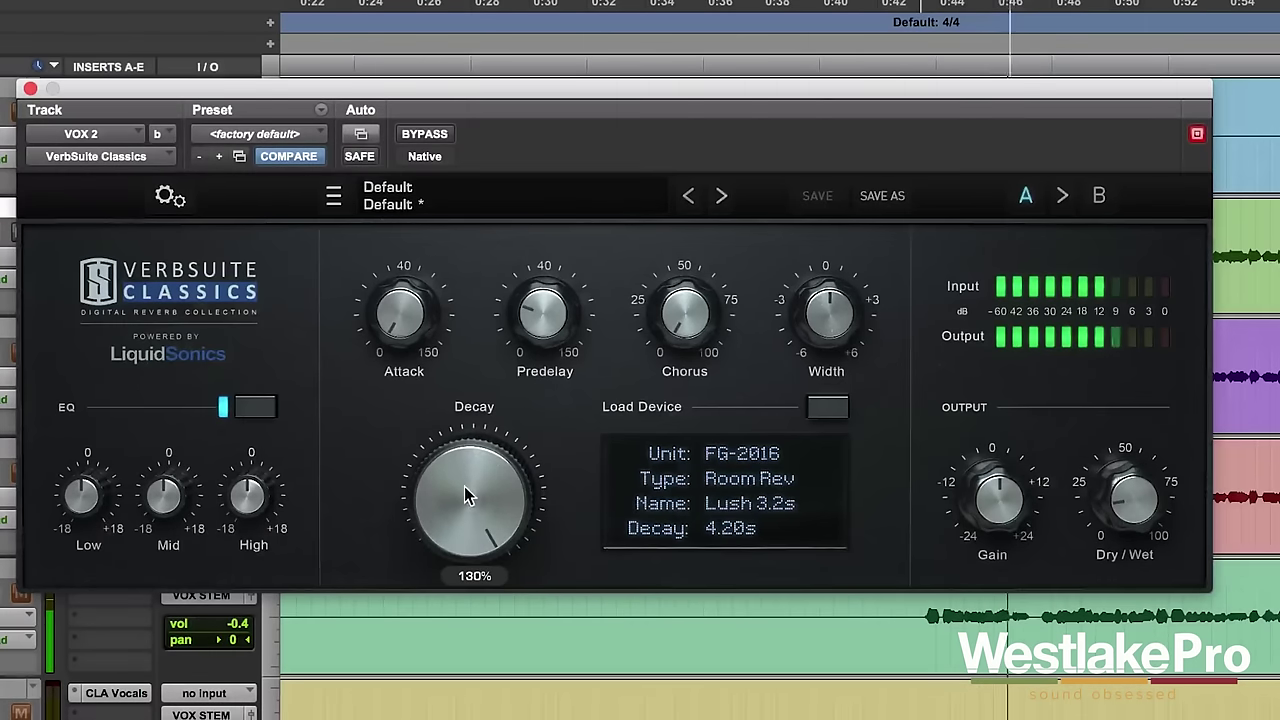
Alternate the Decay between 25.0% (808 ms) and 130% (4.20 s) to compare short and long tails
left_click_drag(468, 496, 468, 600)
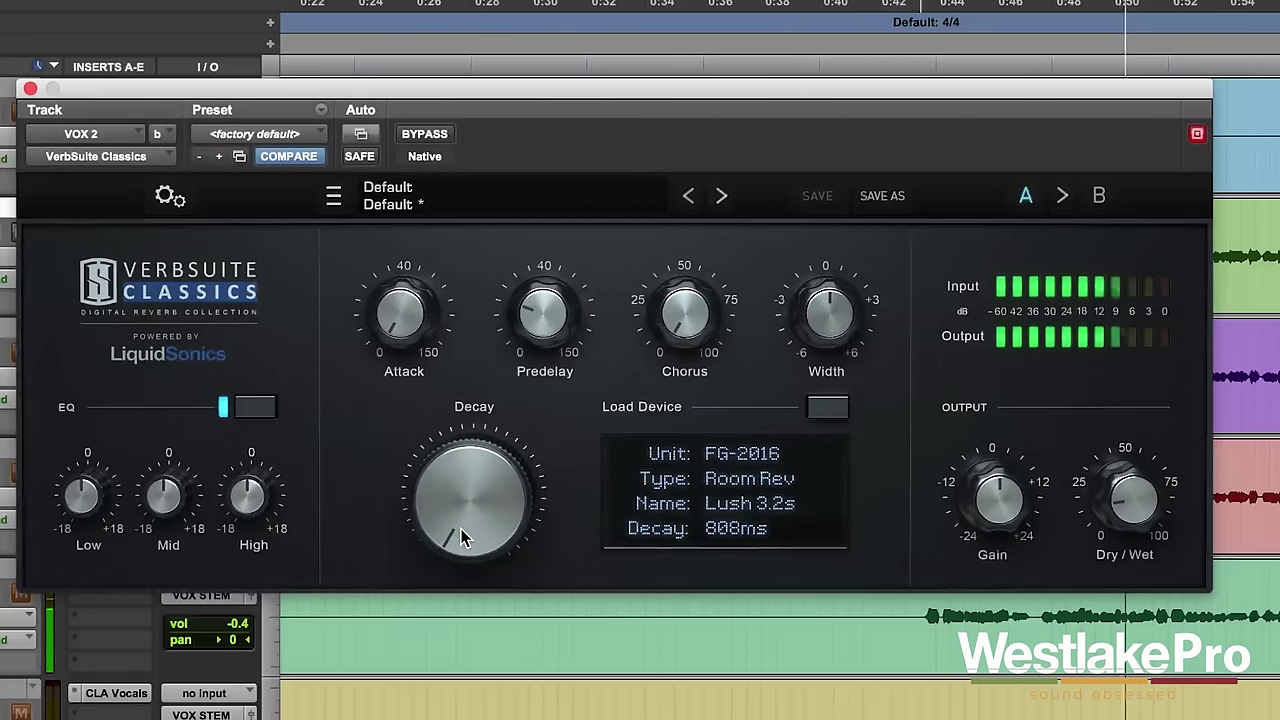
left_click_drag(462, 537, 504, 238)
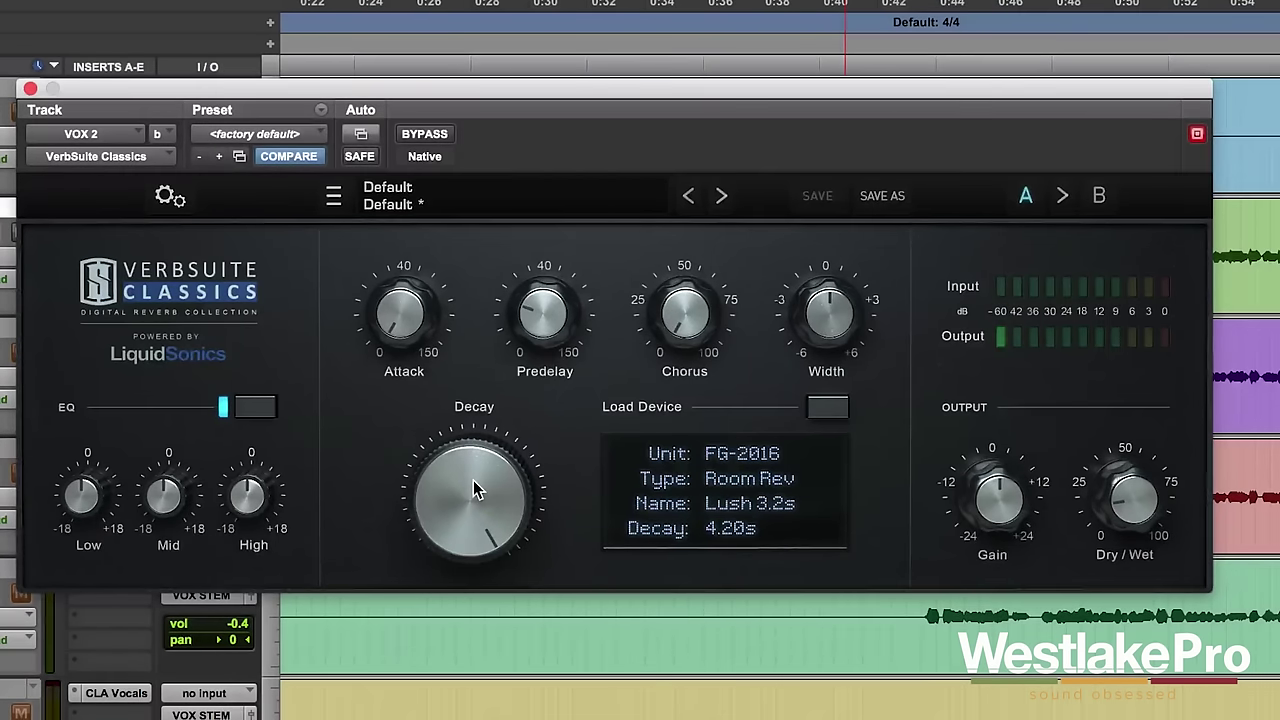
left_click_drag(476, 490, 476, 545)
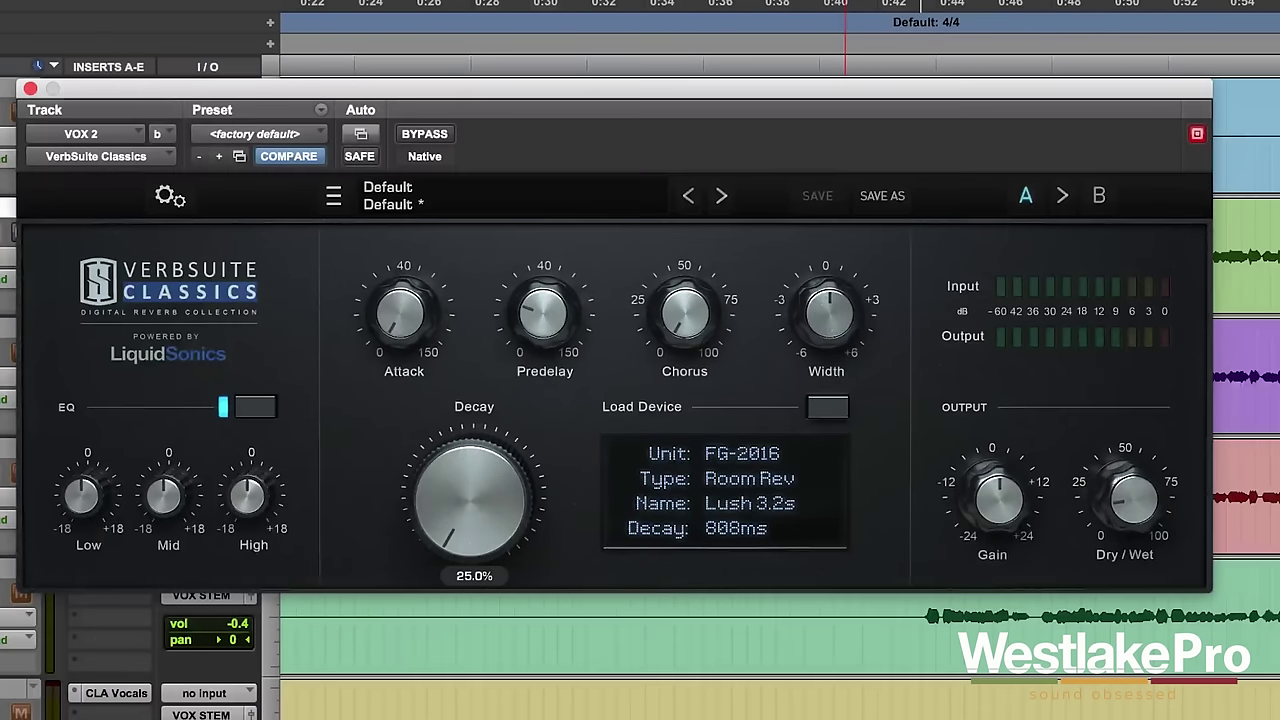
left_click_drag(472, 530, 449, 203)
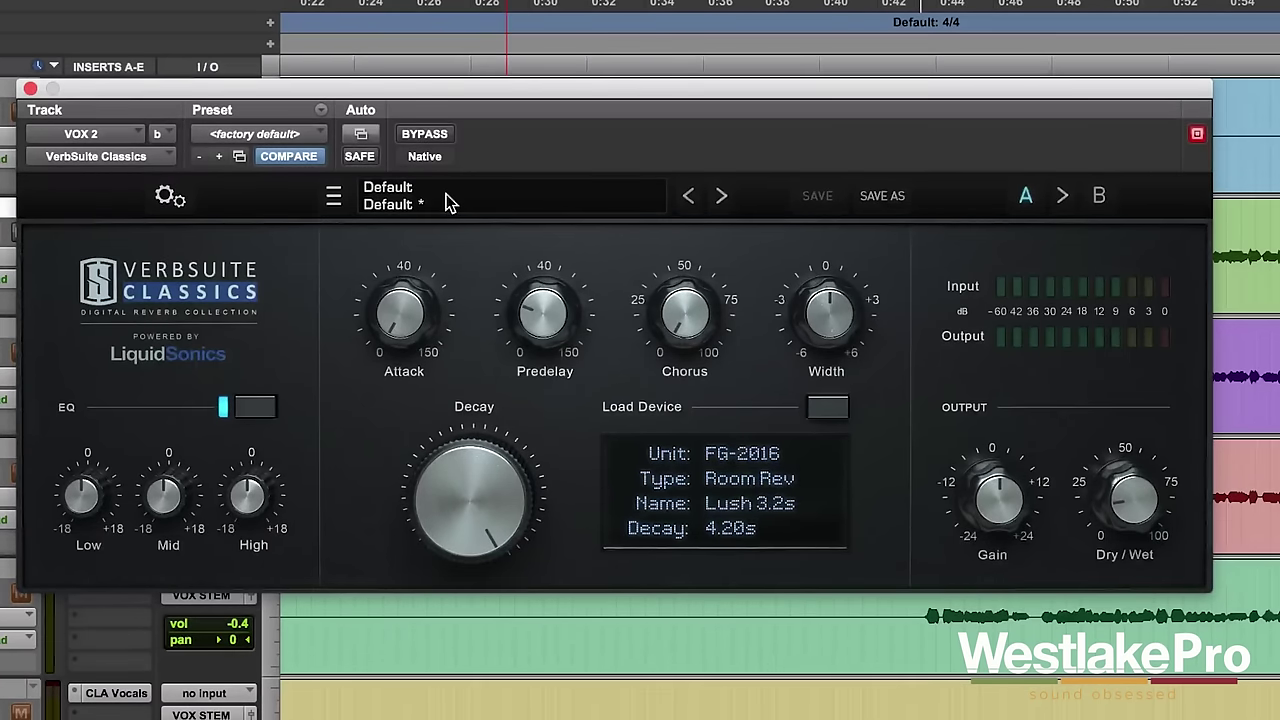
Shorten the Decay to 25.0%, play the vocal, and raise the Decay to 130% during playback
left_click_drag(463, 491, 424, 719)
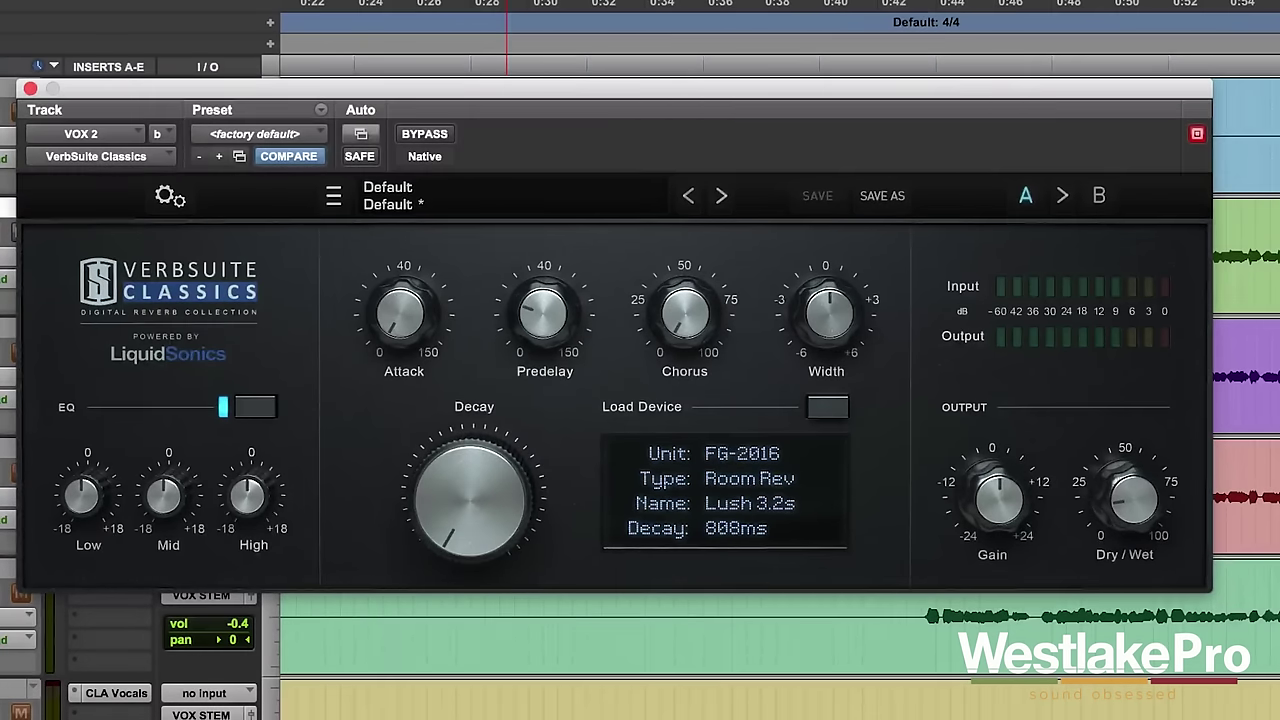
left_click(445, 495, "alt")
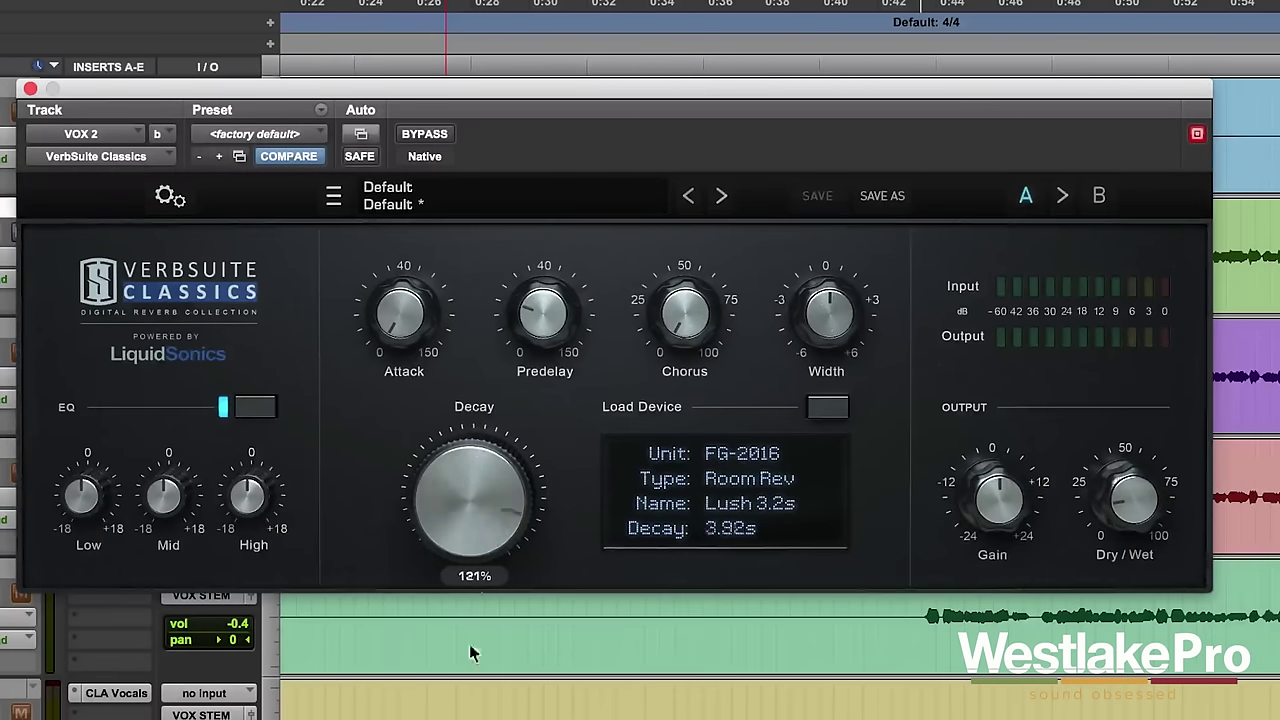
left_click_drag(470, 495, 470, 560)
mouse_move(475, 683)
left_mouse_down()
mouse_move(480, 503)
mouse_move(475, 700)
left_mouse_up()
key("space")
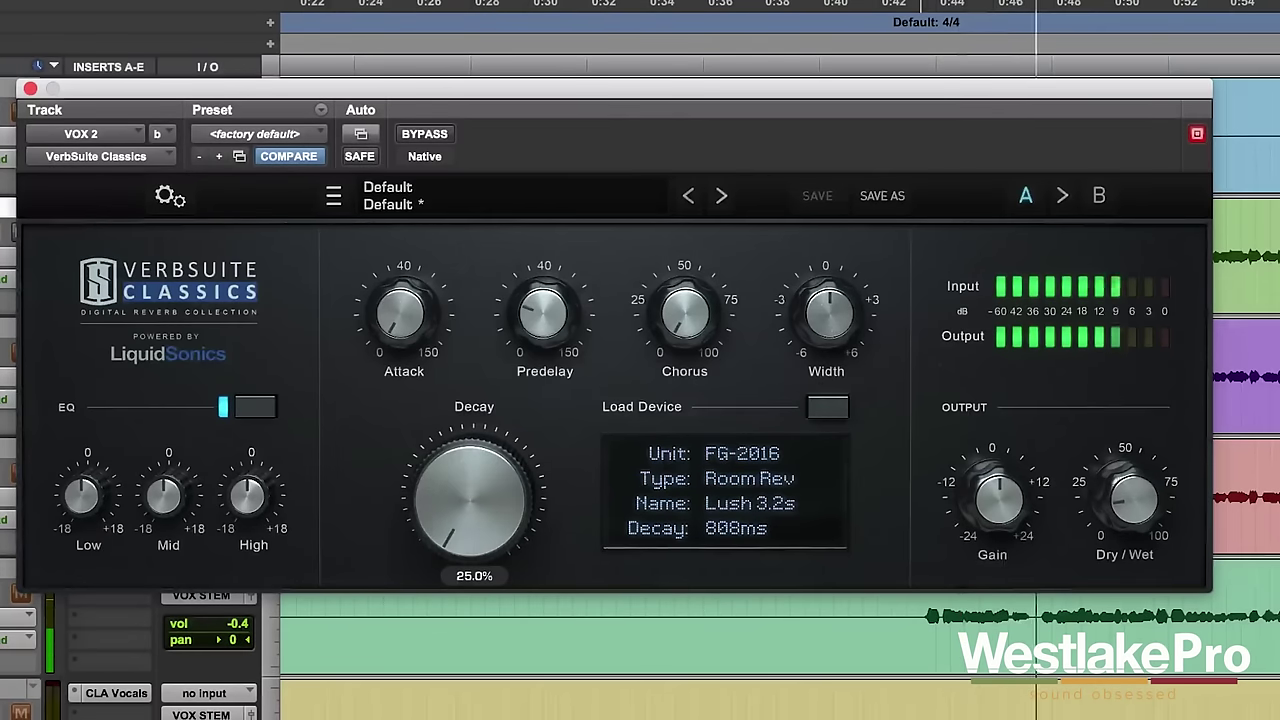
left_click_drag(519, 640, 519, 432)
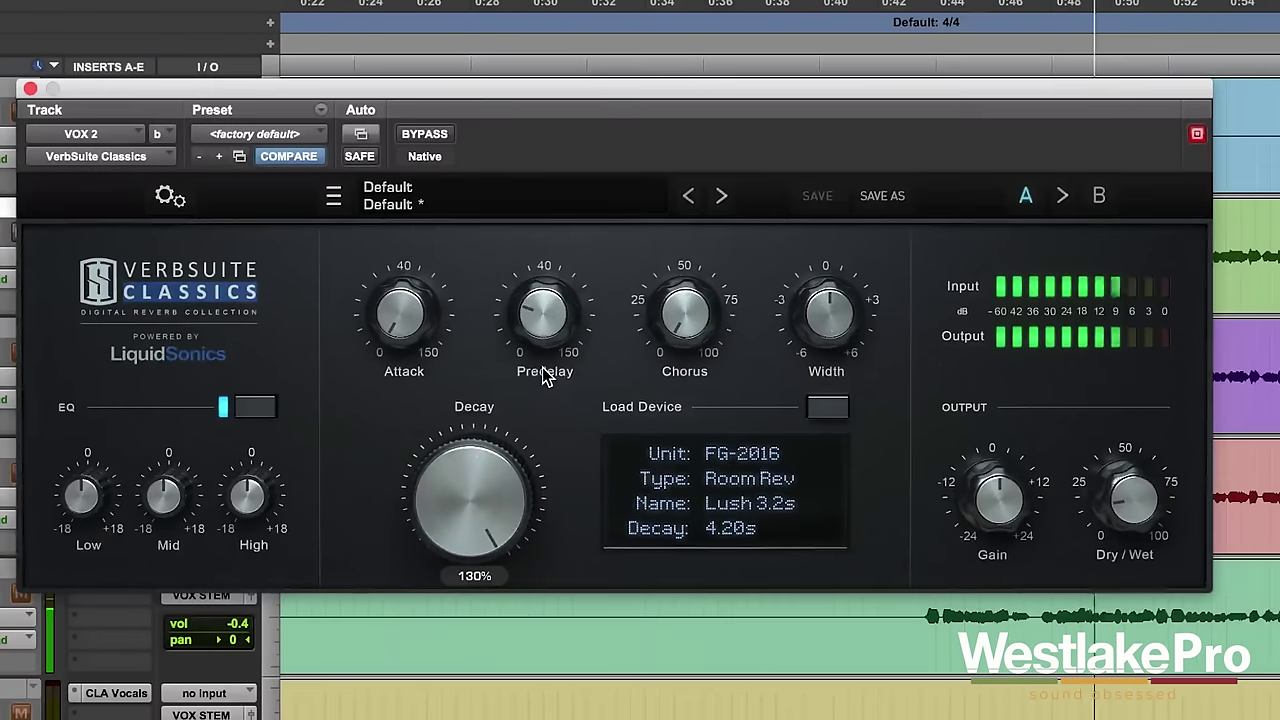
Load the Medium Room reverb from the Rooms category of the FG-480 device
left_click(829, 410)
mouse_move(900, 437)
mouse_move(1178, 401)
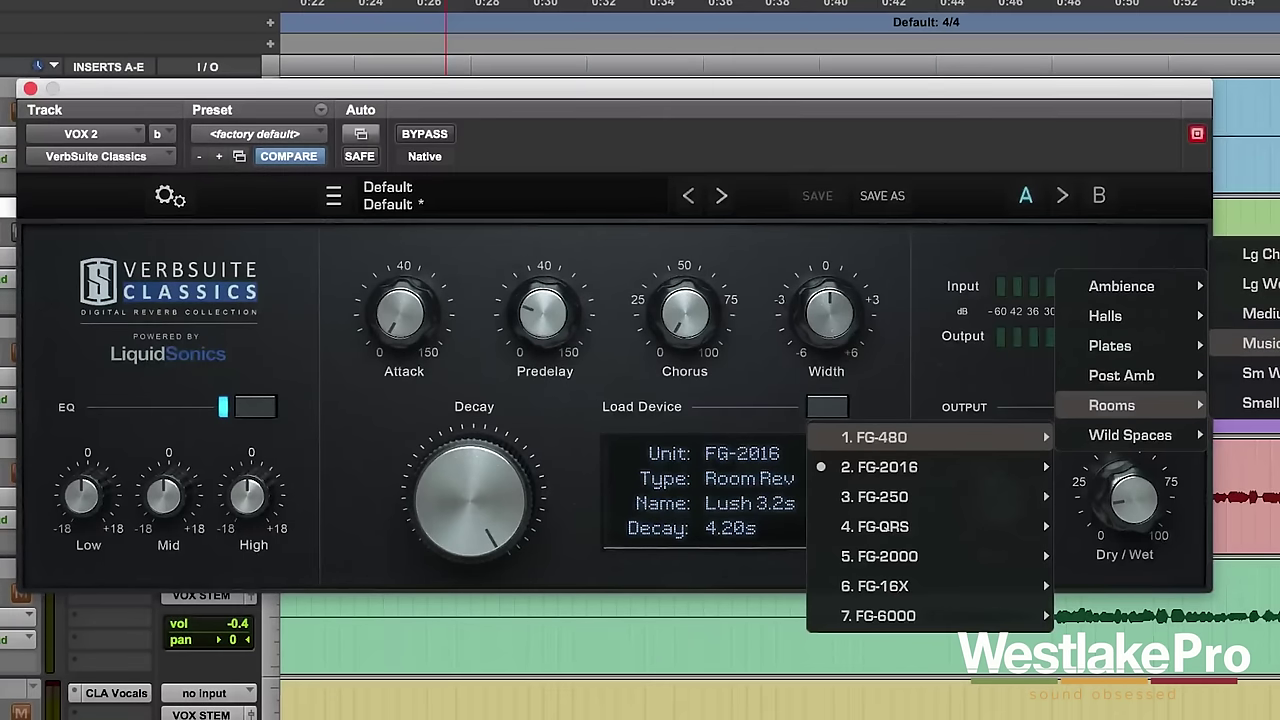
left_click(1255, 313)
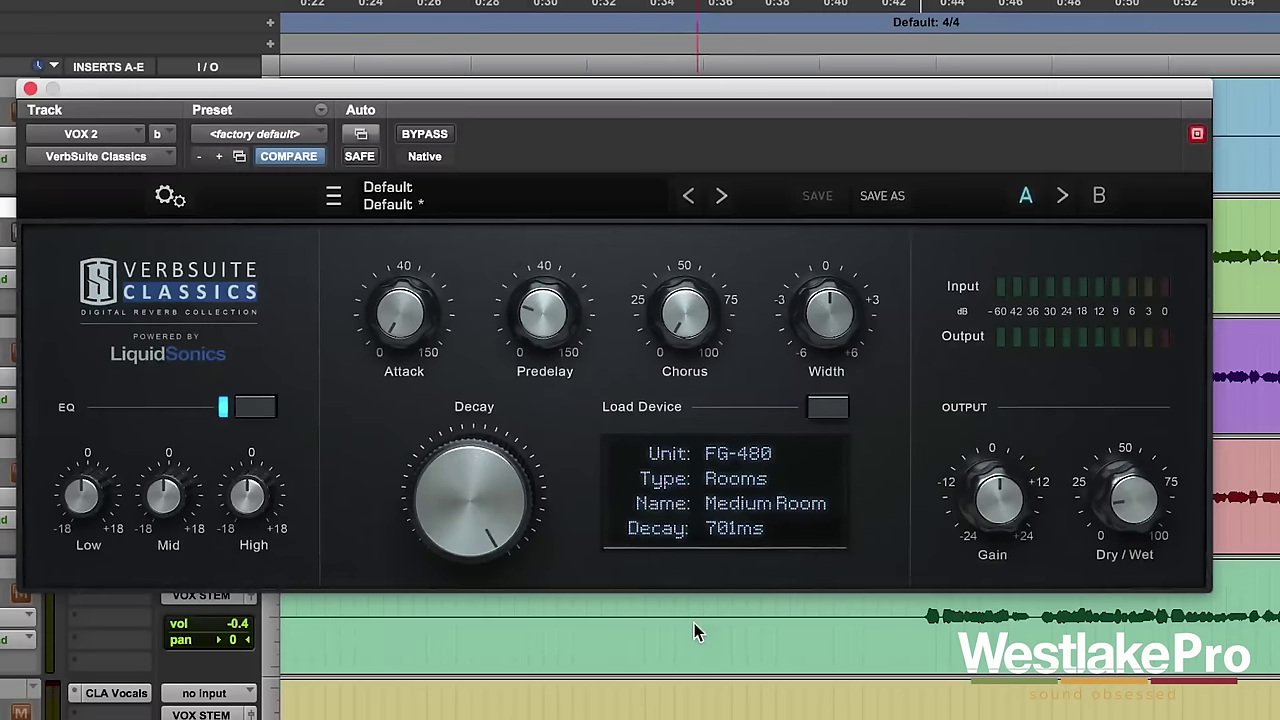
Set the Medium Room Decay to 106% (570 ms) and compare the vocal with the reverb bypassed and active
left_click_drag(525, 558, 495, 515)
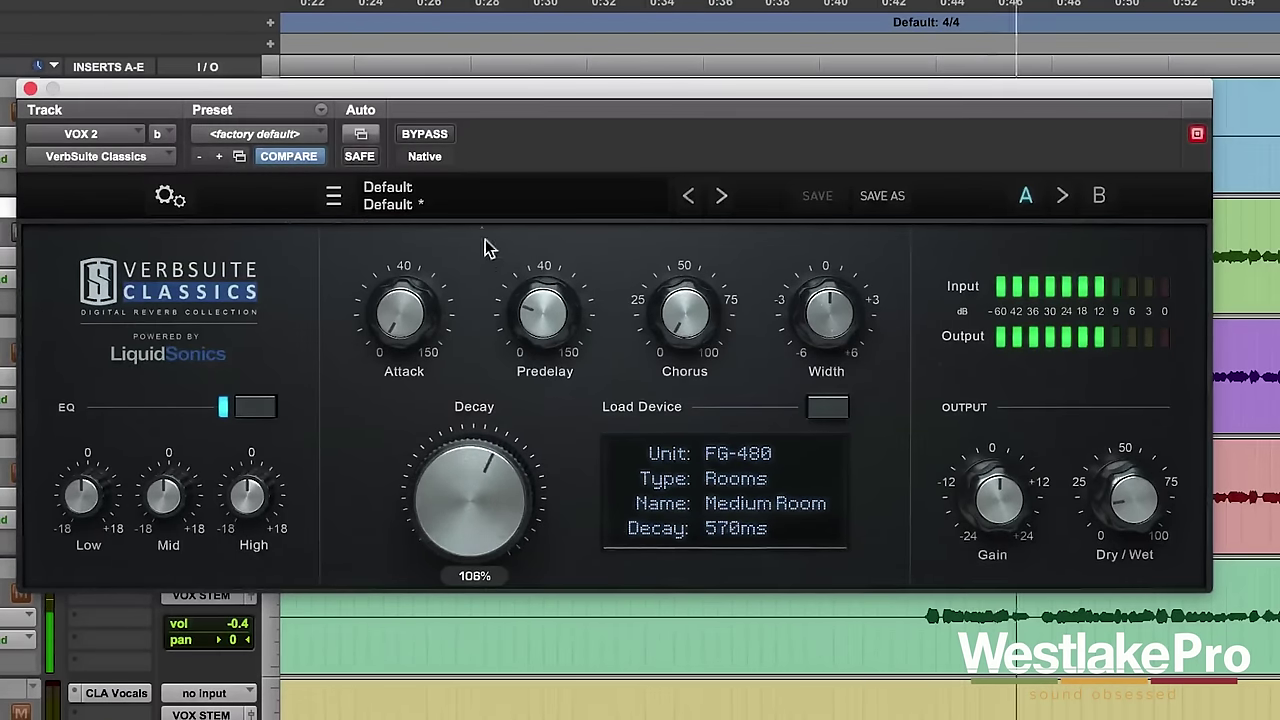
left_click(430, 136)
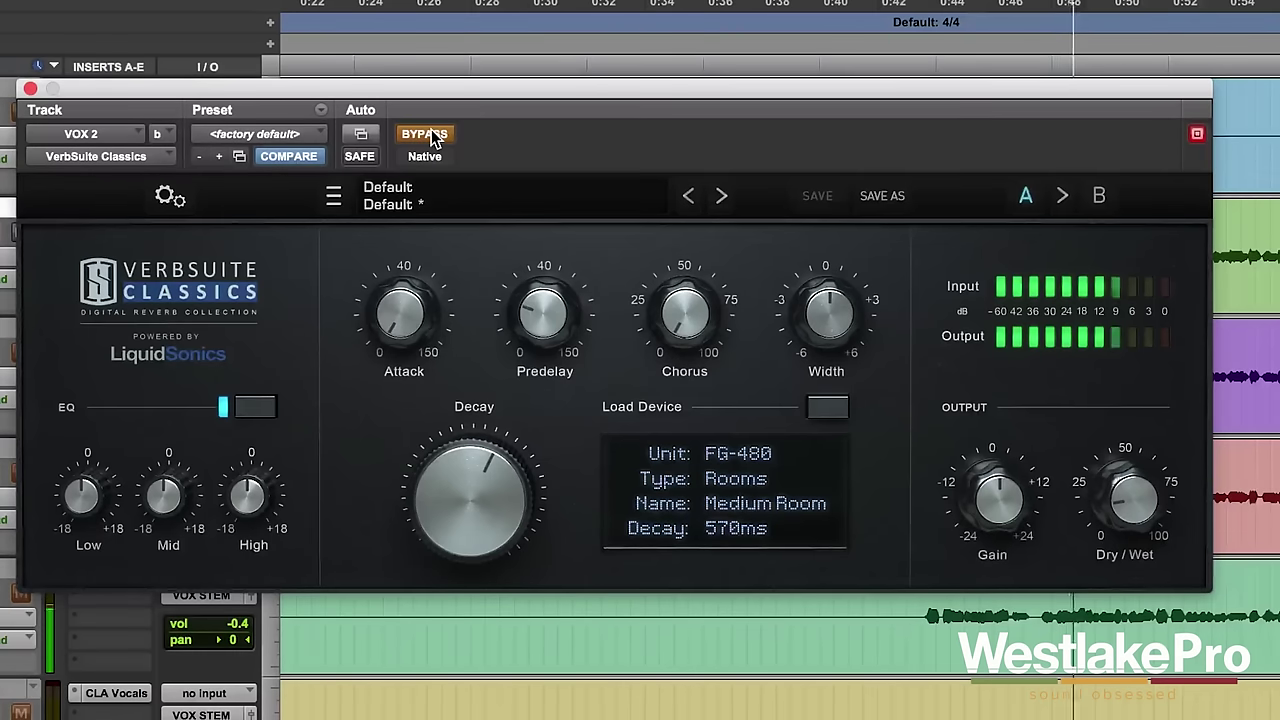
left_click(430, 136)
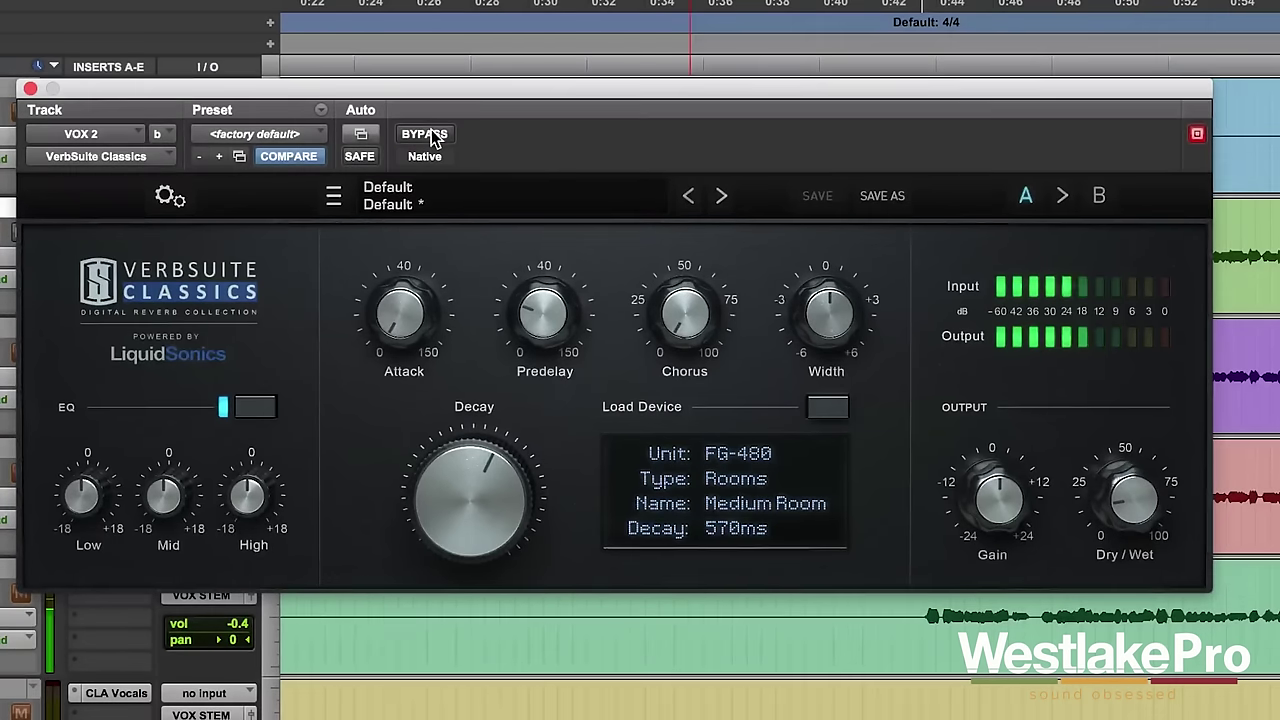
Load the Fat Plate reverb from the Plates category of the FG-480 device
left_click(825, 408)
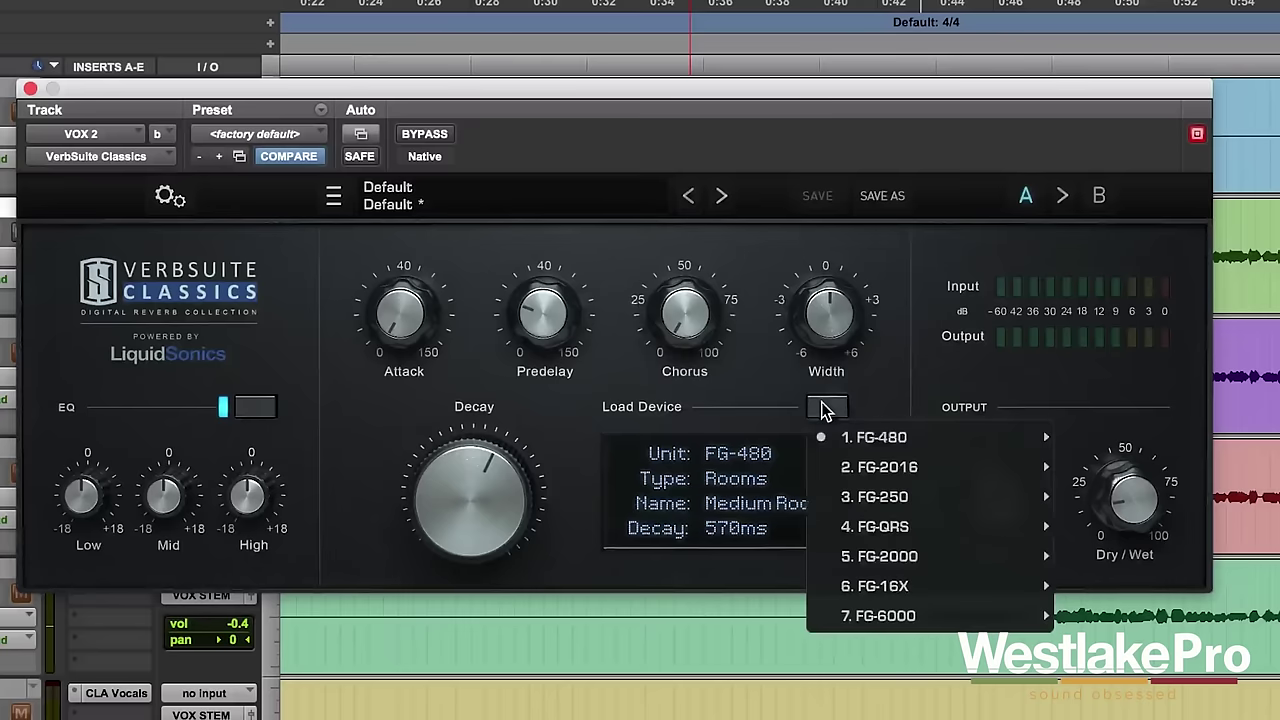
mouse_move(1000, 437)
mouse_move(1095, 376)
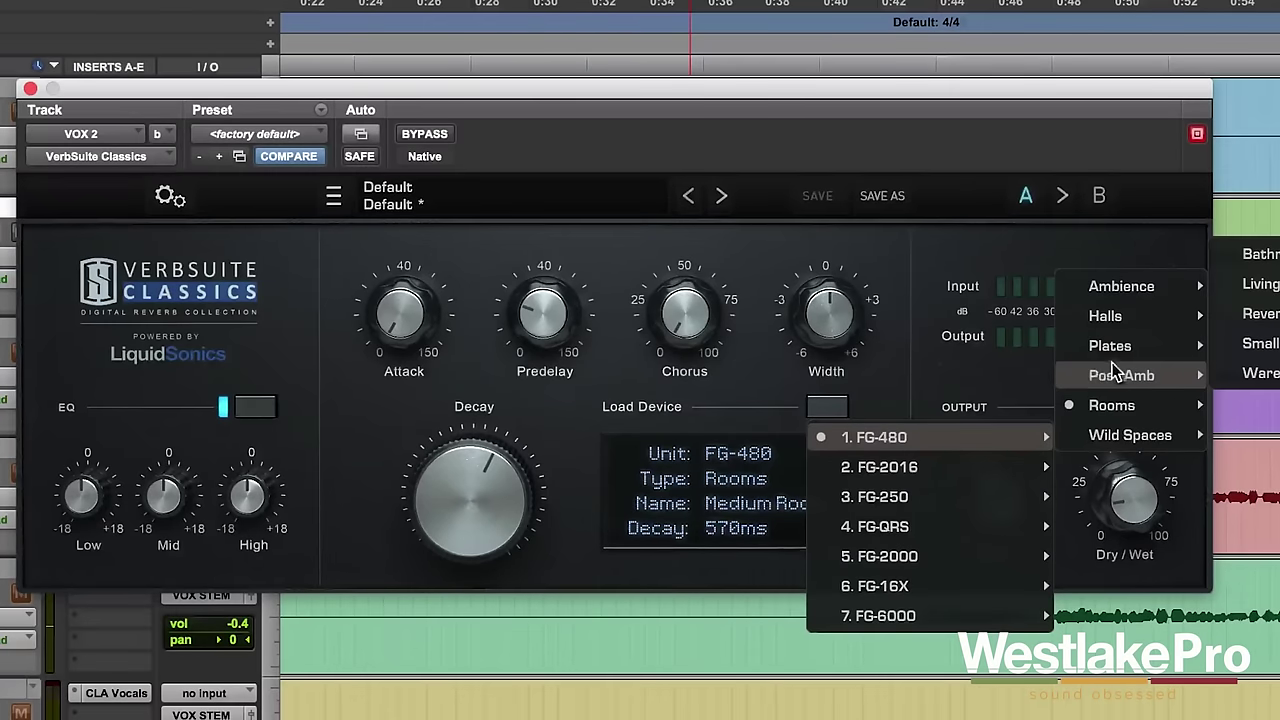
mouse_move(1125, 286)
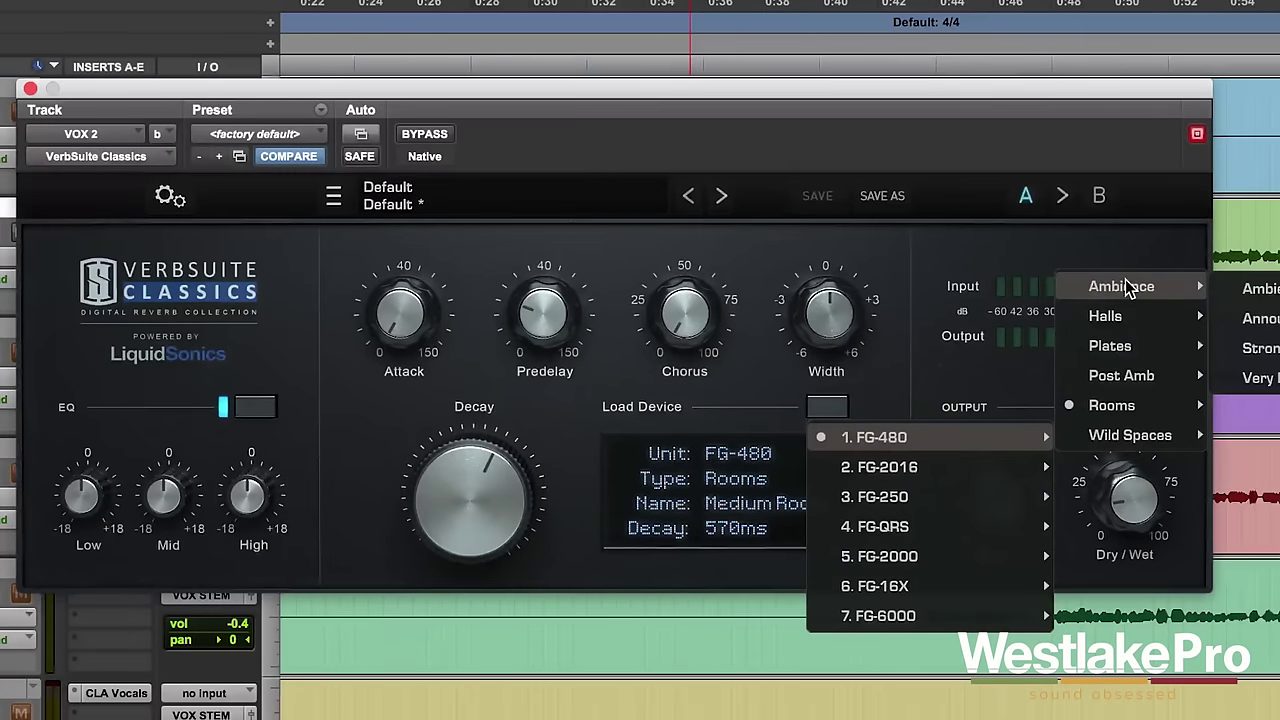
mouse_move(1134, 344)
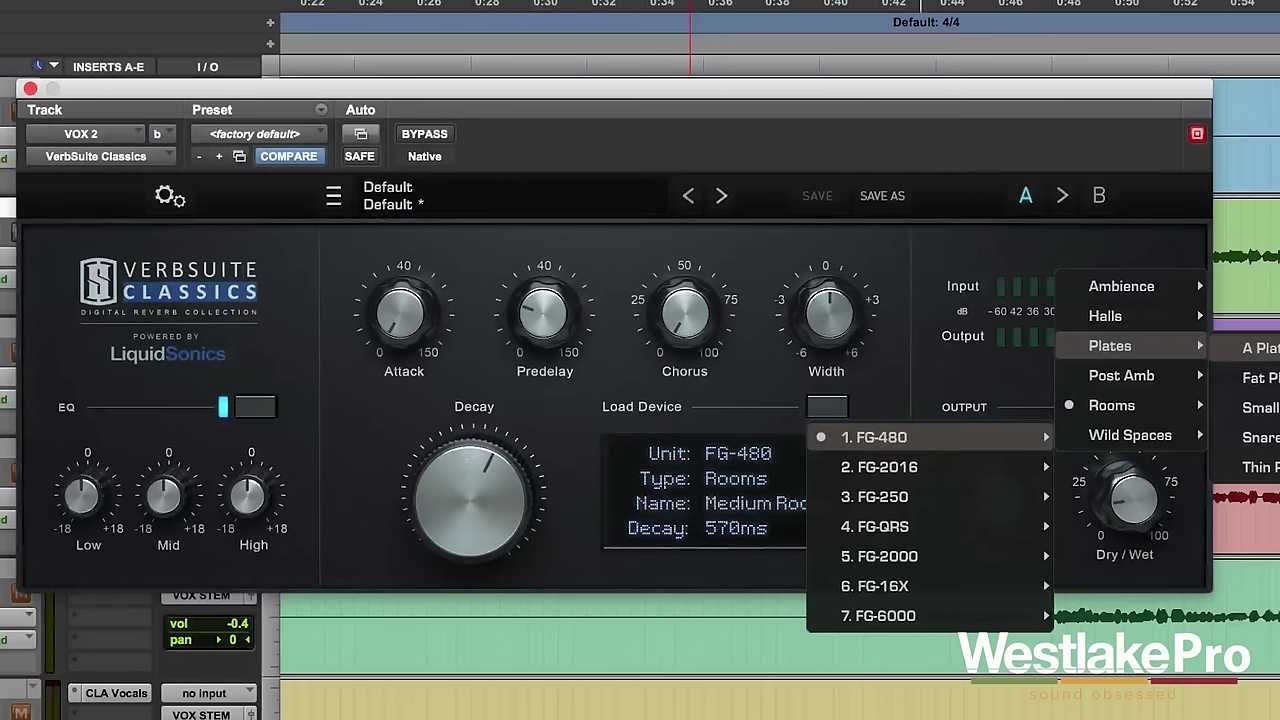
left_click(1258, 377)
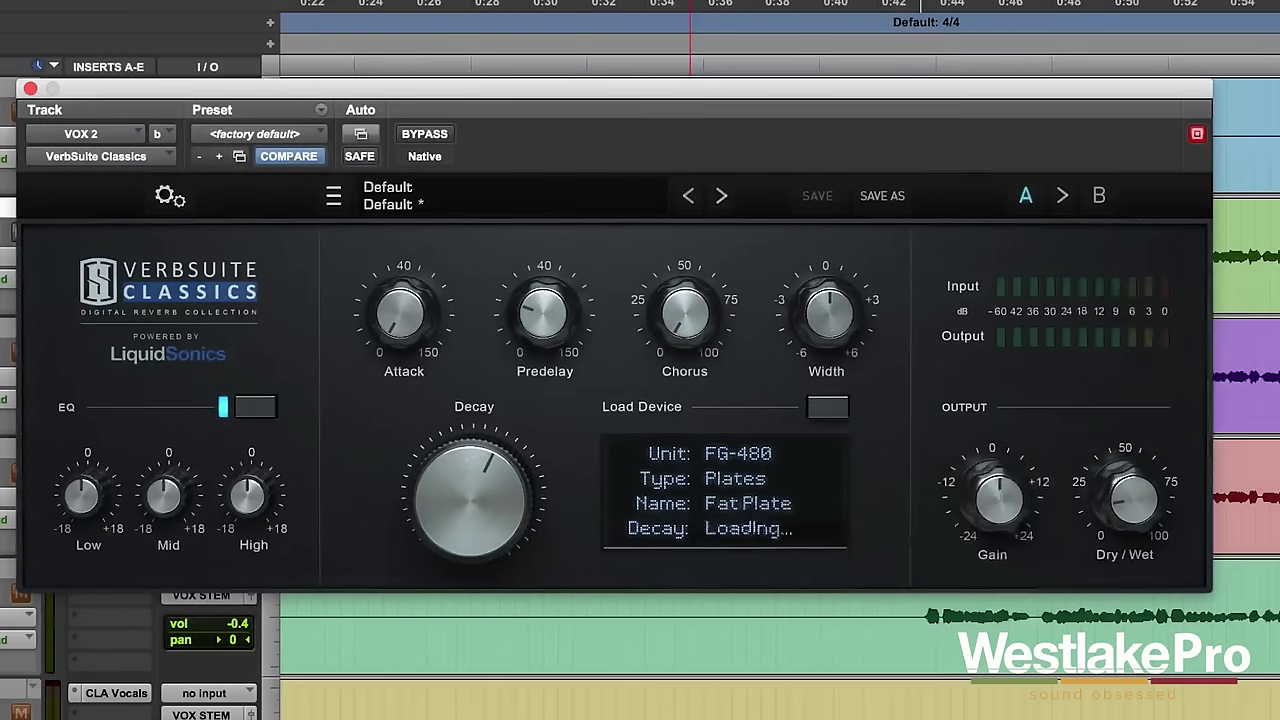
Audition the Fat Plate with a 2.11 s Decay, raise Dry/Wet to 28.8%, and shorten the Decay to 1.47 s
left_click_drag(491, 514, 485, 490)
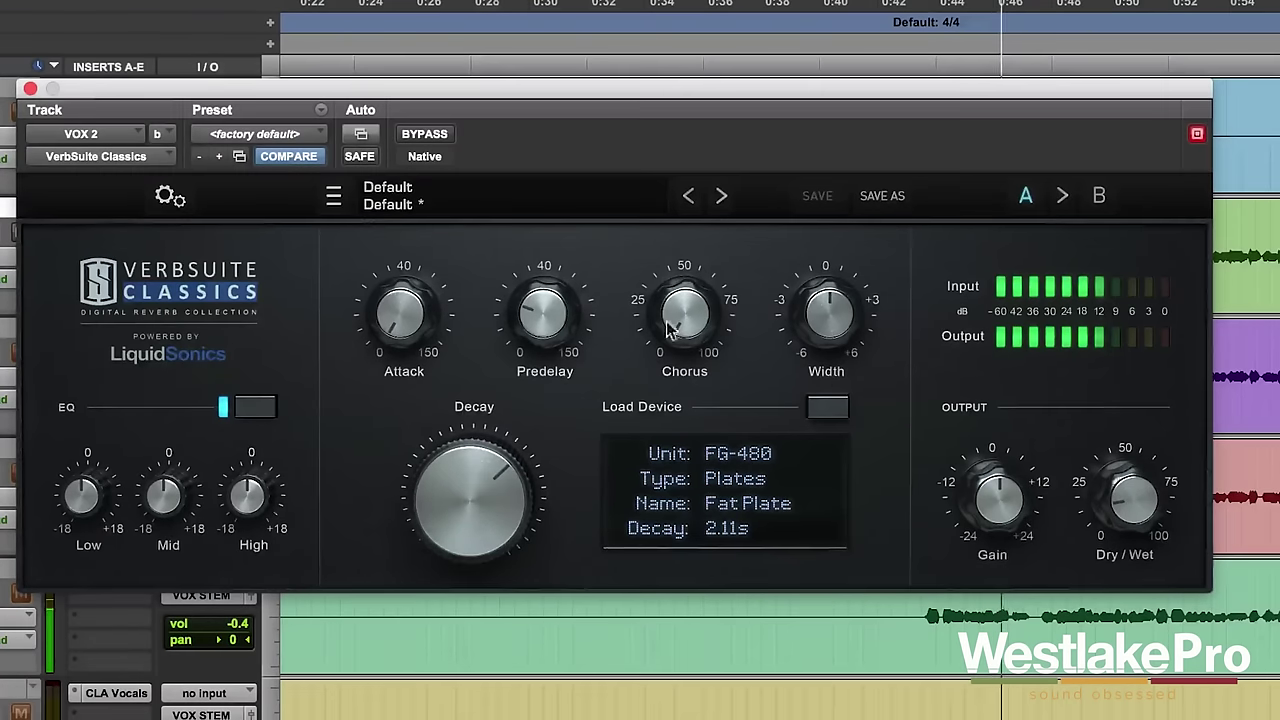
mouse_move(1106, 480)
left_mouse_down()
mouse_move(1108, 440)
mouse_move(1100, 457)
left_mouse_up()
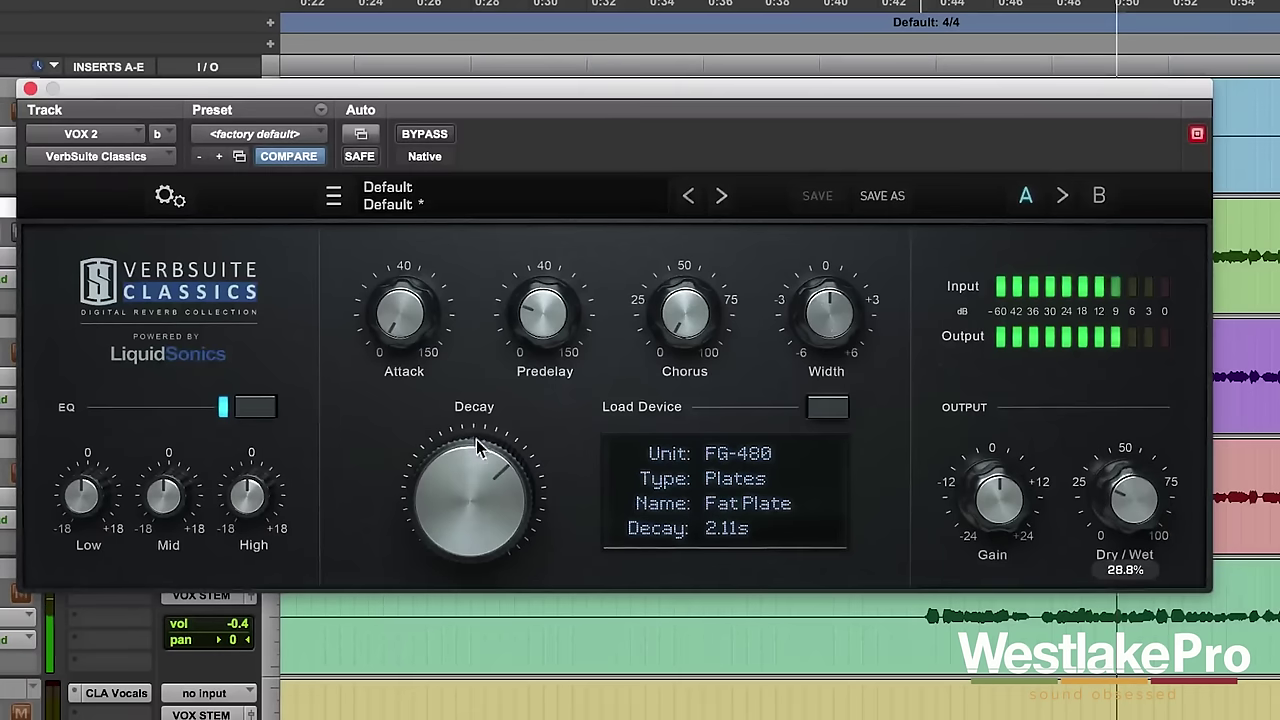
mouse_move(463, 472)
left_click_drag(463, 472, 455, 570)
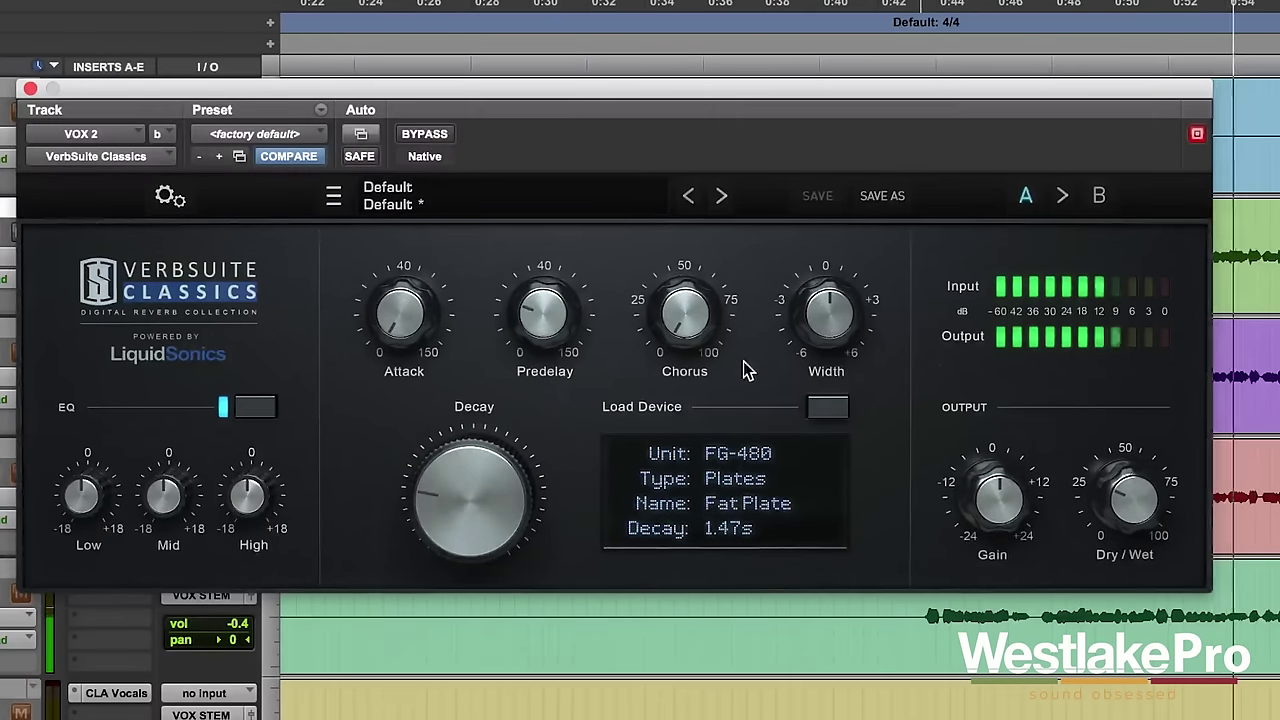
Load the Wide reverb from the Generic Reverb category of the FG-2016 device
left_click(828, 408)
mouse_move(892, 470)
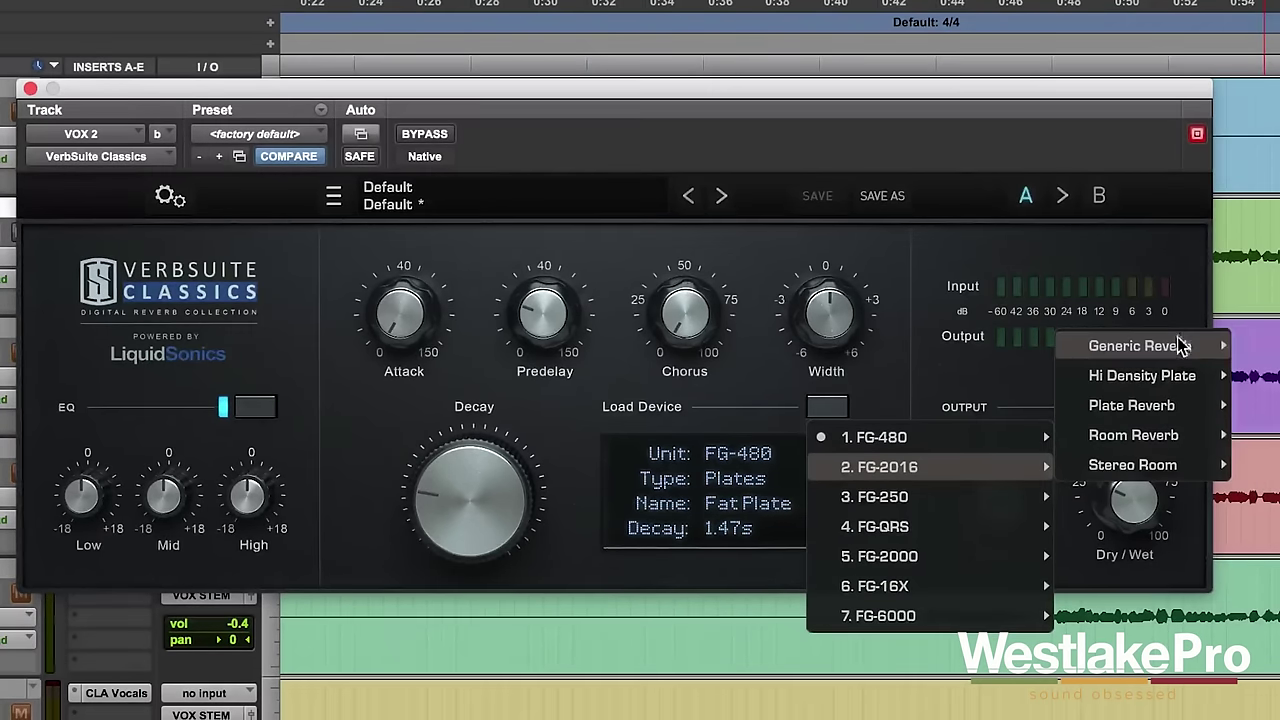
mouse_move(1182, 344)
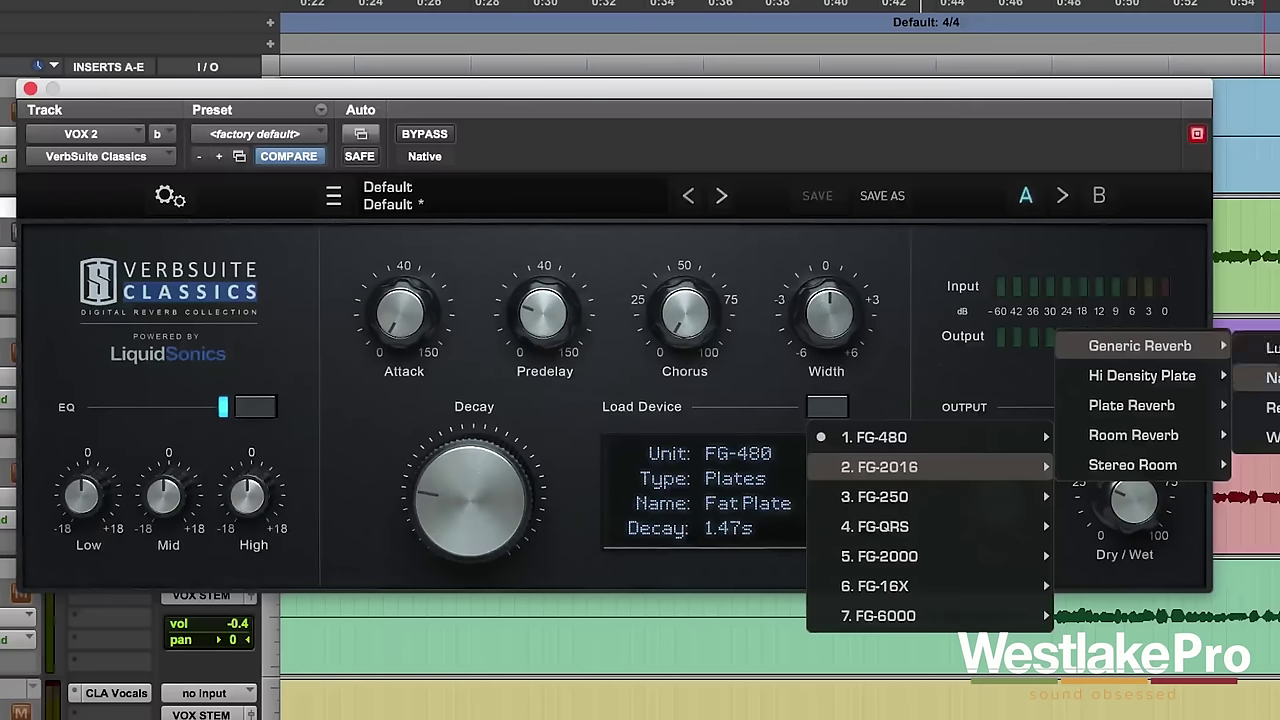
left_click(1262, 437)
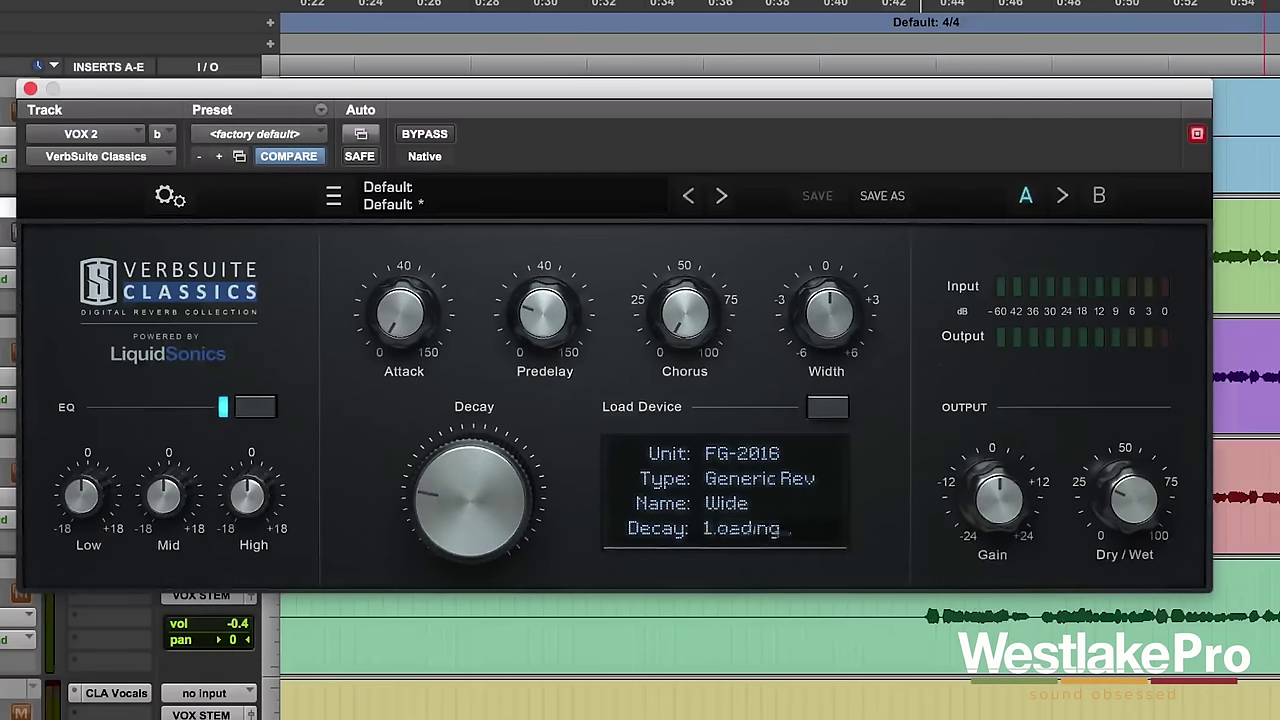
Play the vocal, set the Wide reverb's Decay to 100% (1.33 s), and compare it bypassed and active
key("space")
left_click_drag(534, 506, 491, 434)
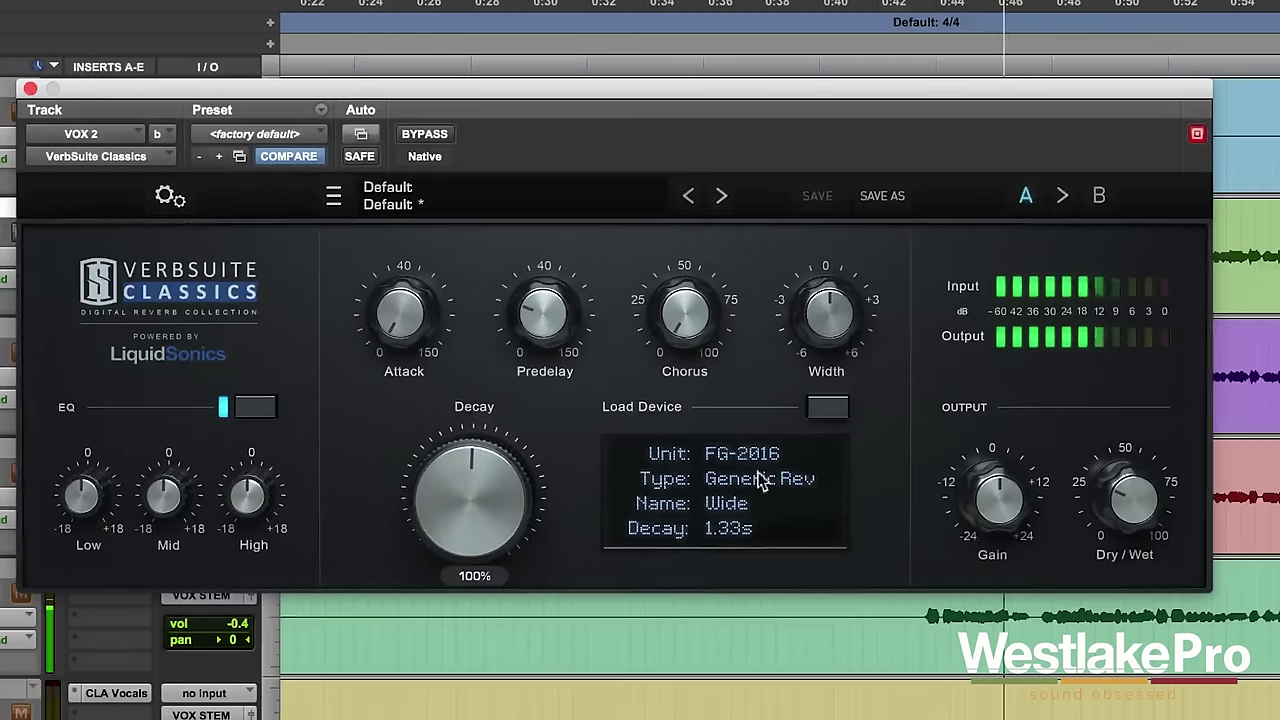
left_click(421, 136)
left_click(421, 136)
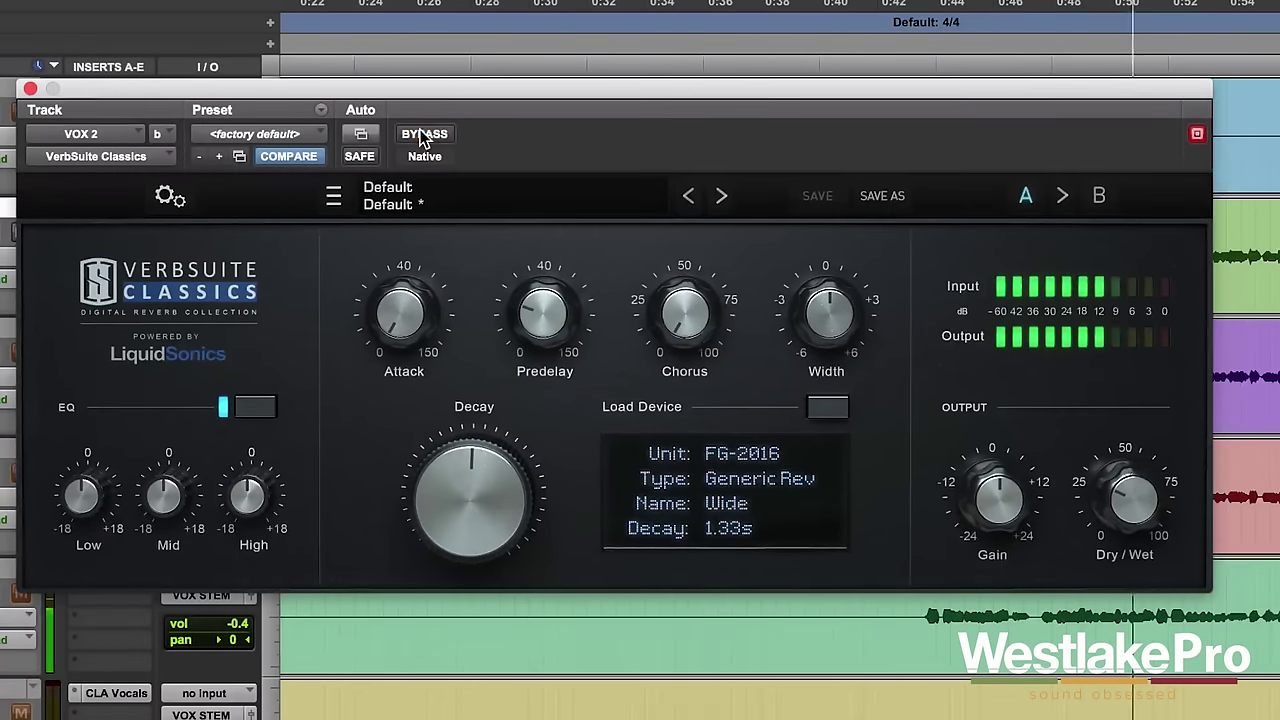
Load the Dark 1.5s digital plate reverb from the FG-250 device
left_click(822, 414)
mouse_move(893, 530)
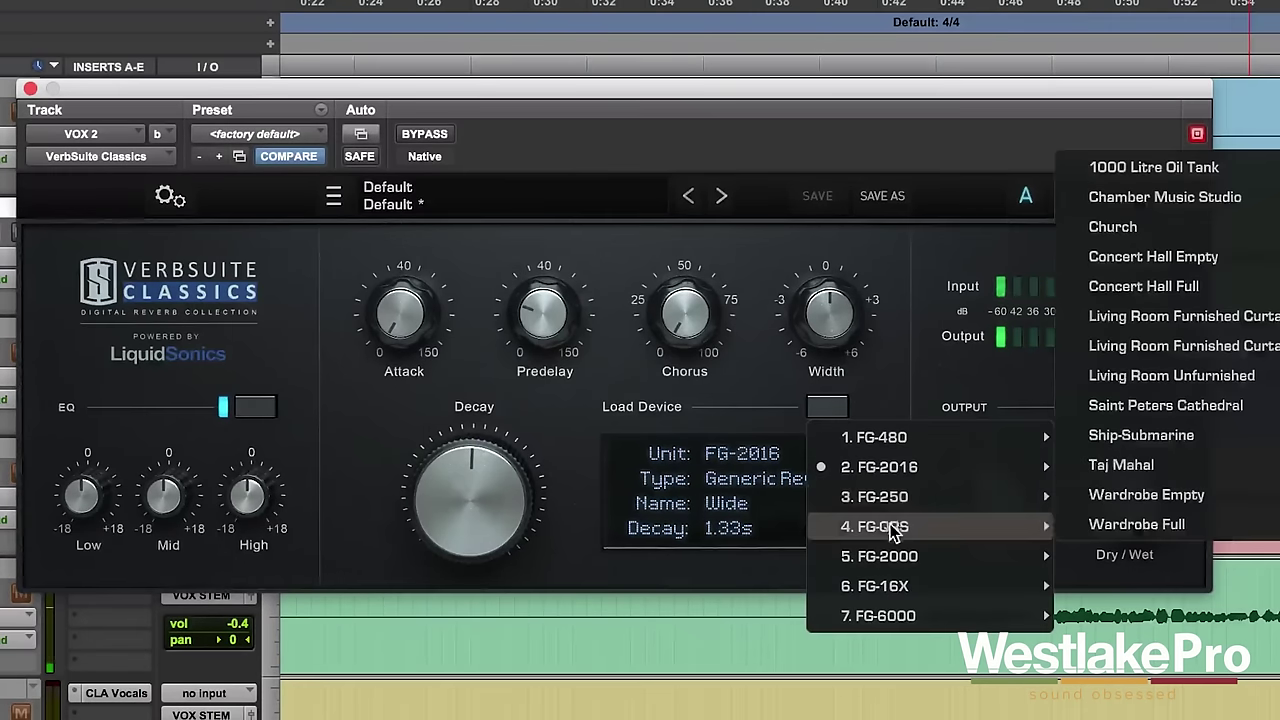
mouse_move(902, 503)
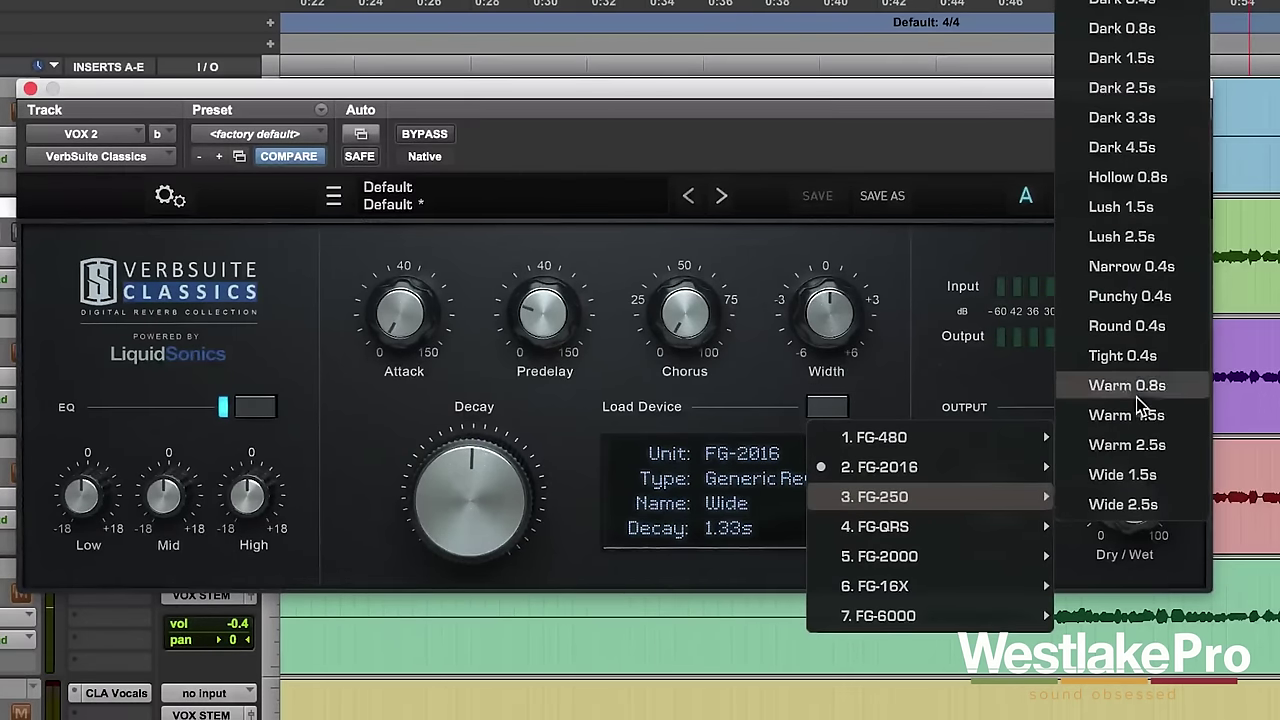
left_click(1177, 67)
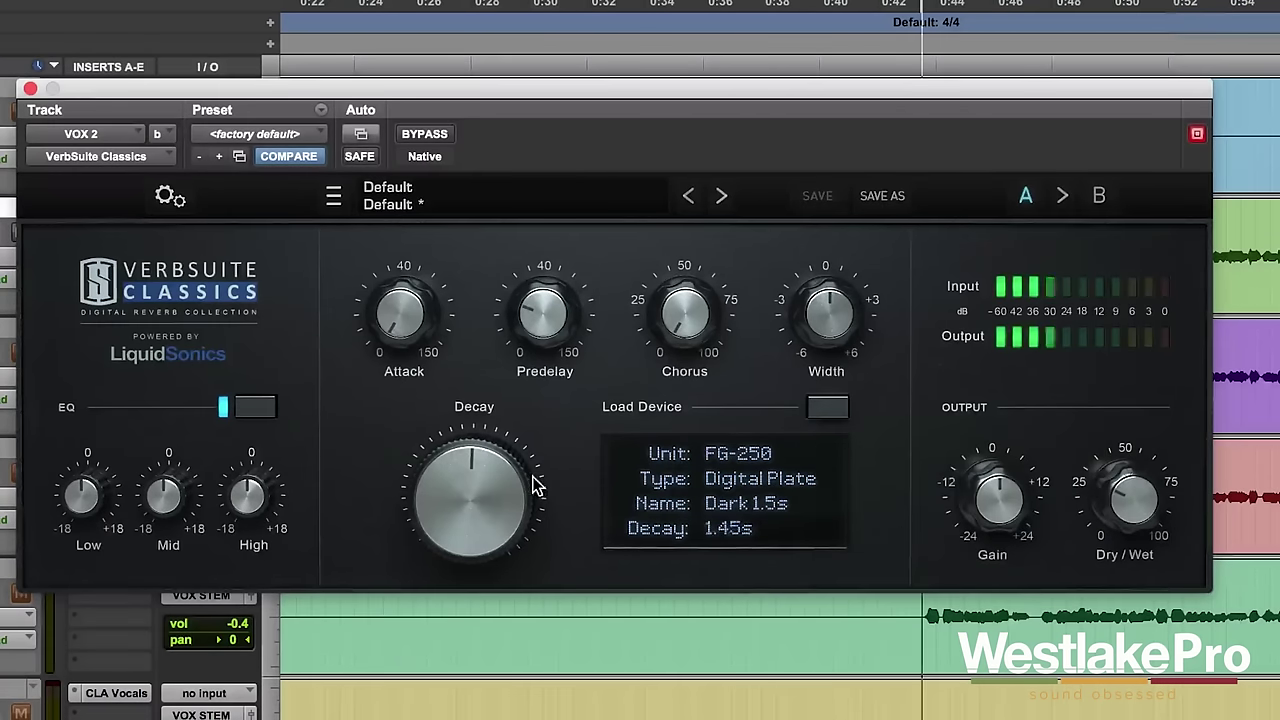
Set the Dark 1.5s Decay to 1.50 s and compare the vocal with the reverb bypassed and active
mouse_move(455, 498)
left_click_drag(500, 500, 502, 486)
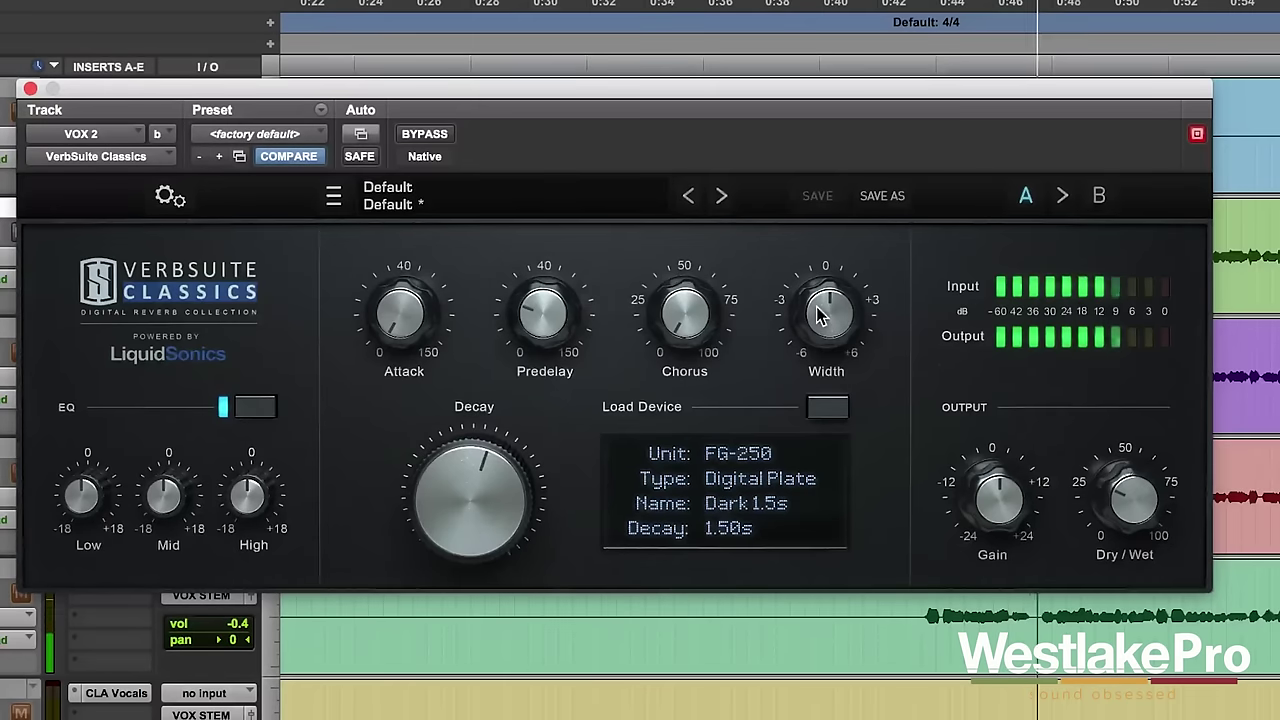
left_click(443, 137)
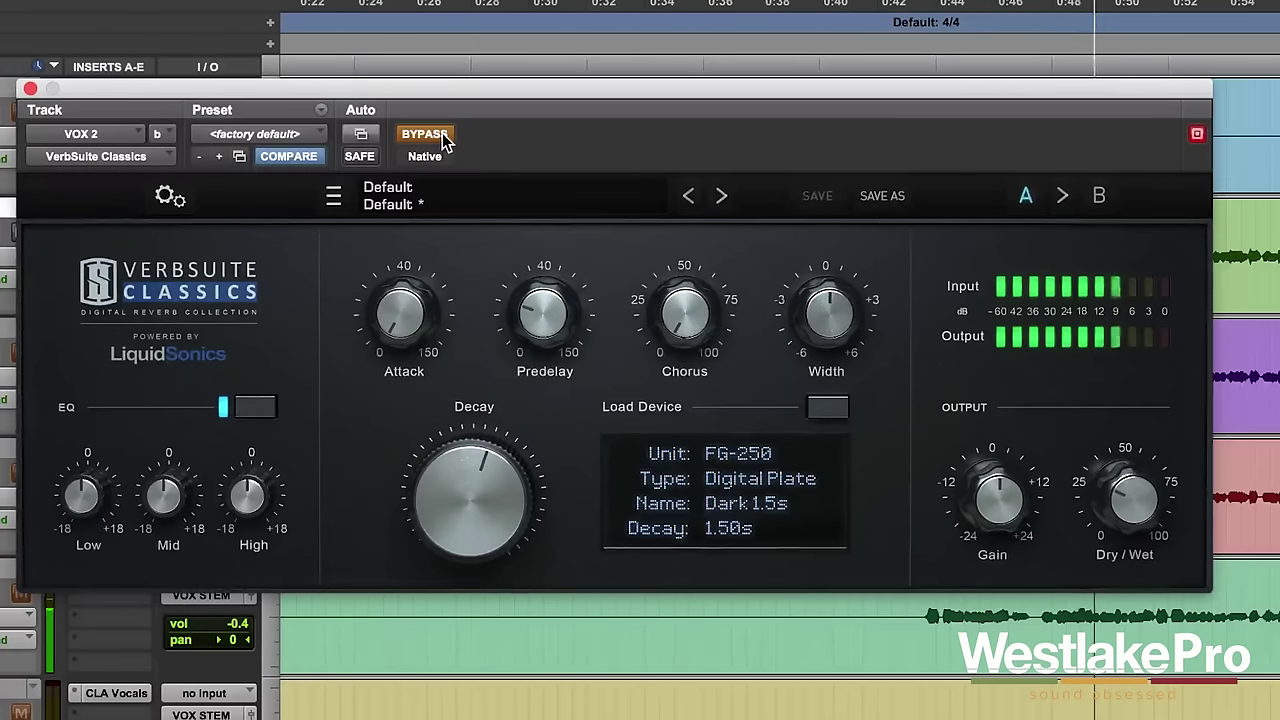
left_click(443, 137)
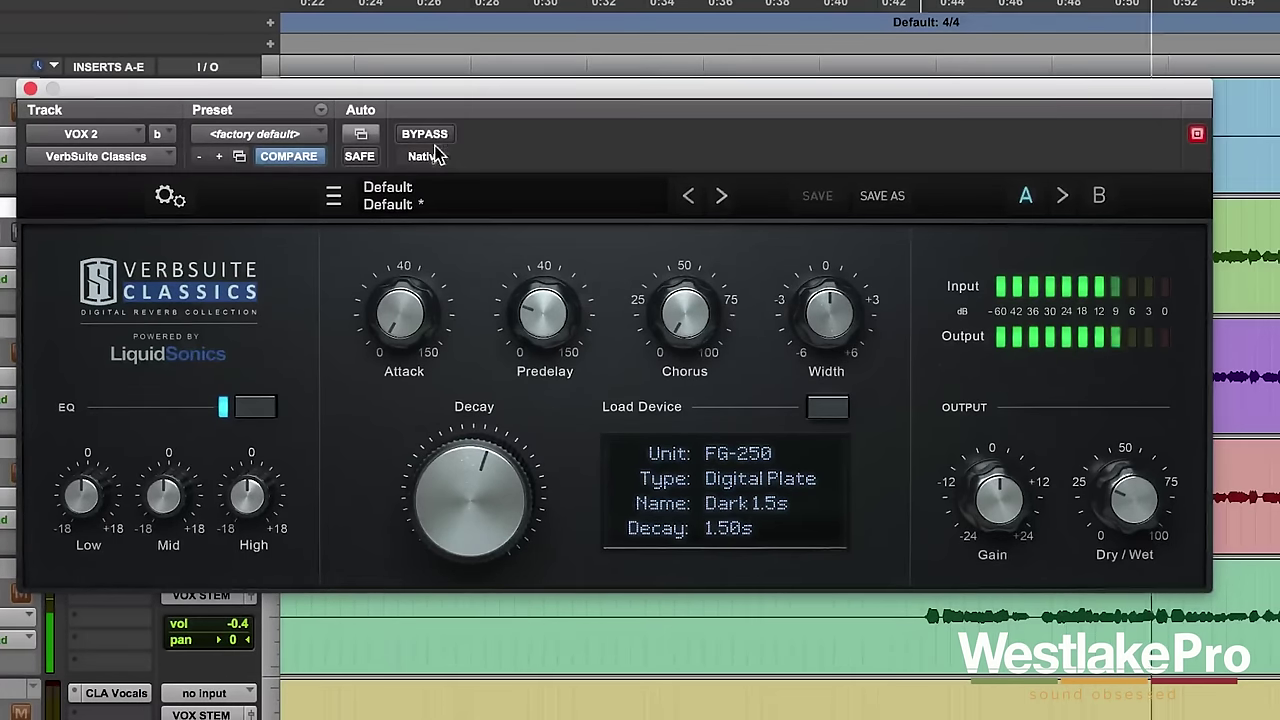
Close the VOX 2 reverb window and unmute all tracks
left_click(30, 88)
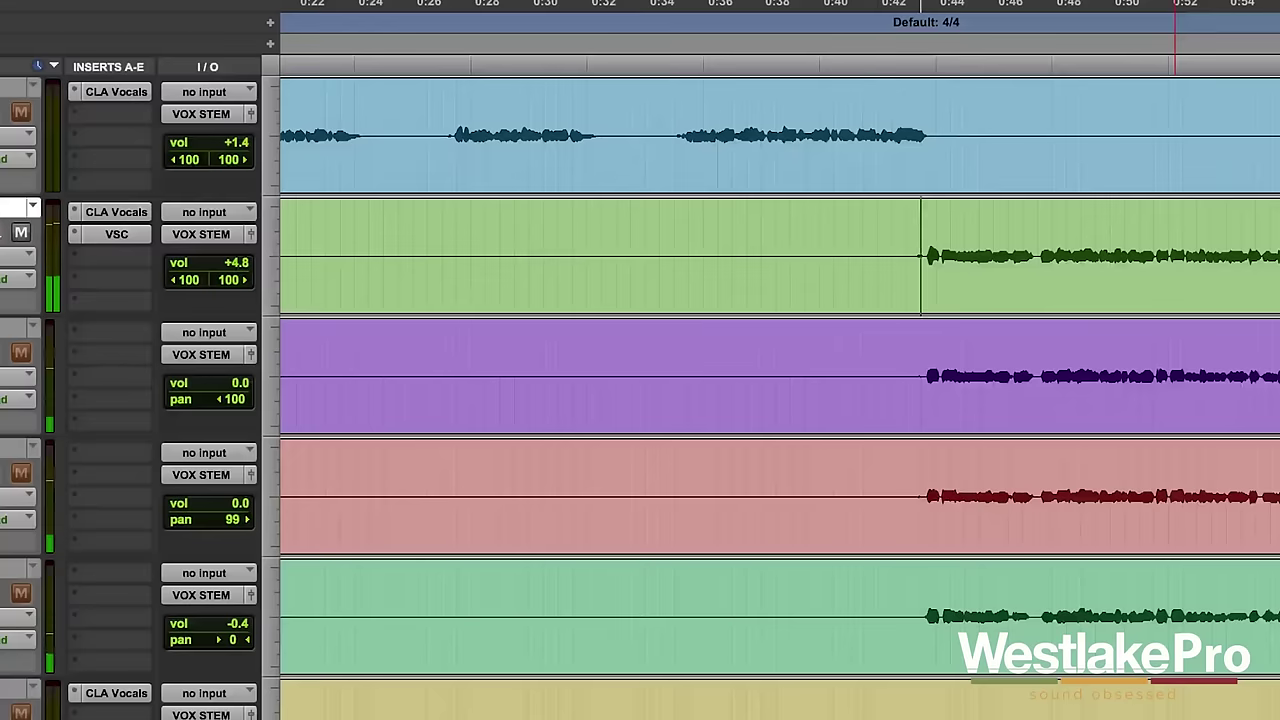
left_click(20, 234, "alt")
Select the second group of snare hits on the SNARE DUB track, starting shortly after 0:20
scroll(470, 320, "down", 15)
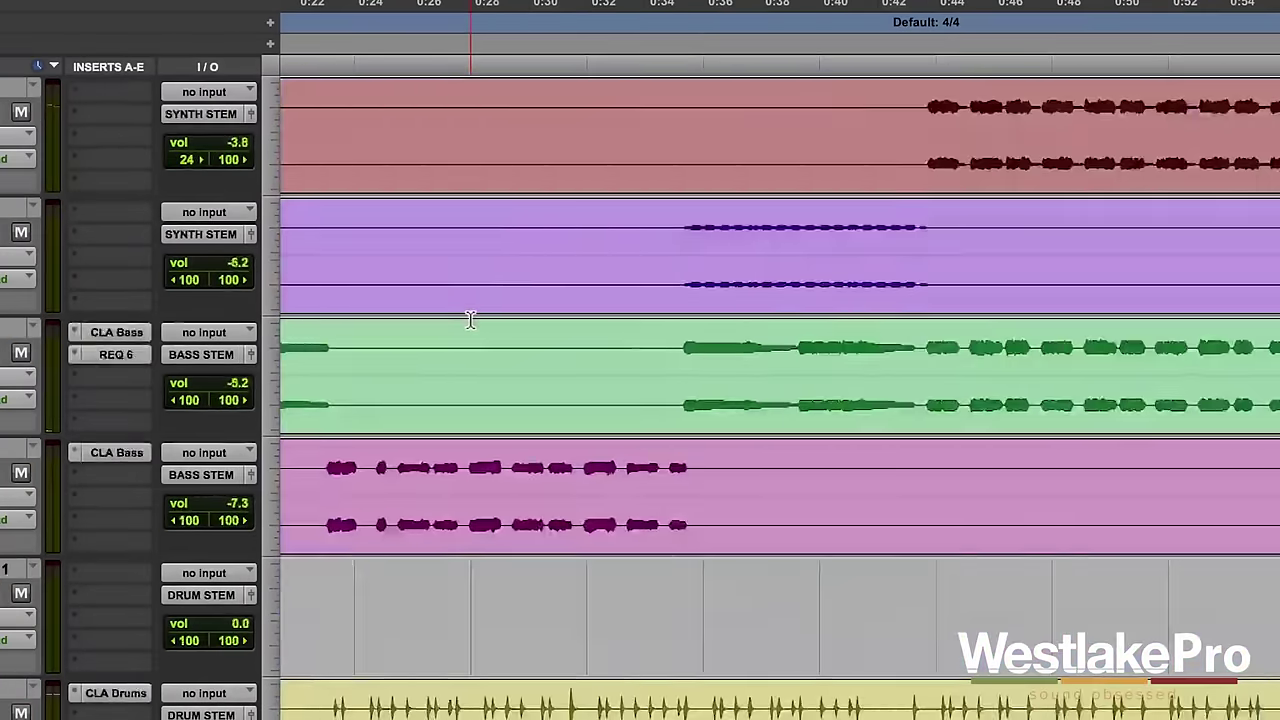
scroll(470, 320, "up", 3)
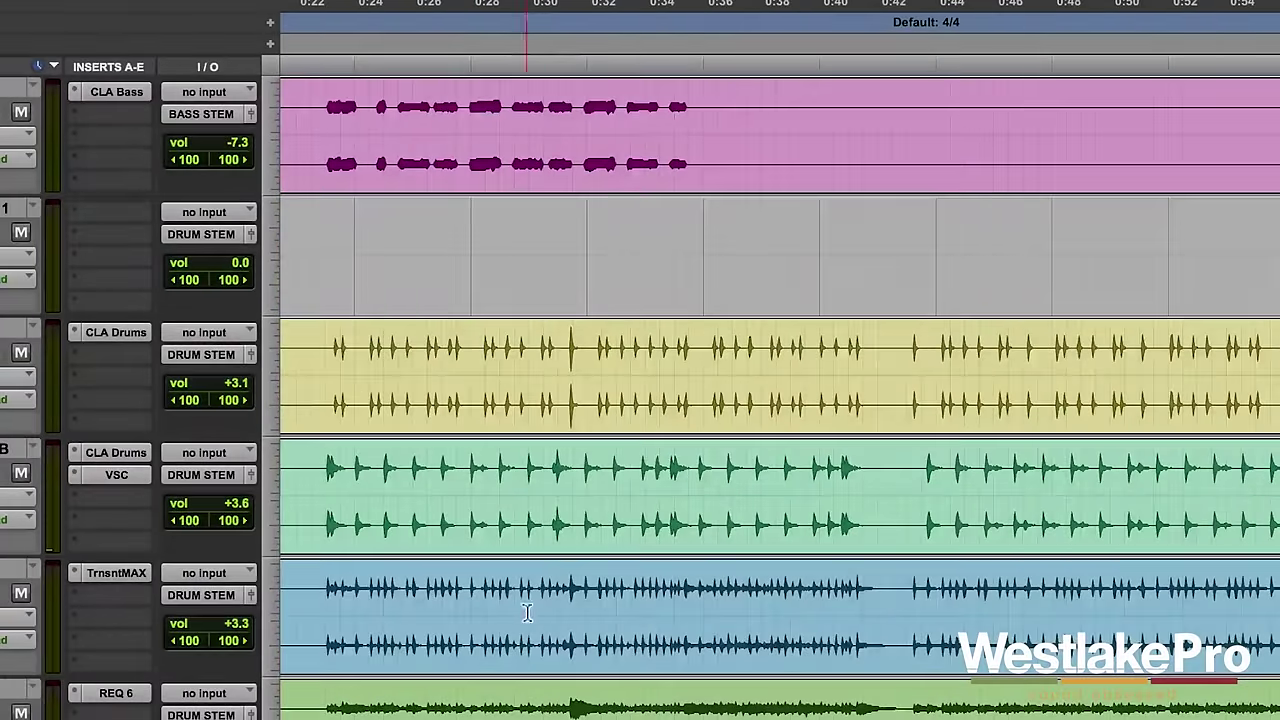
scroll(410, 630, "down", 5)
scroll(410, 630, "up", 1)
scroll(410, 630, "up", 2)
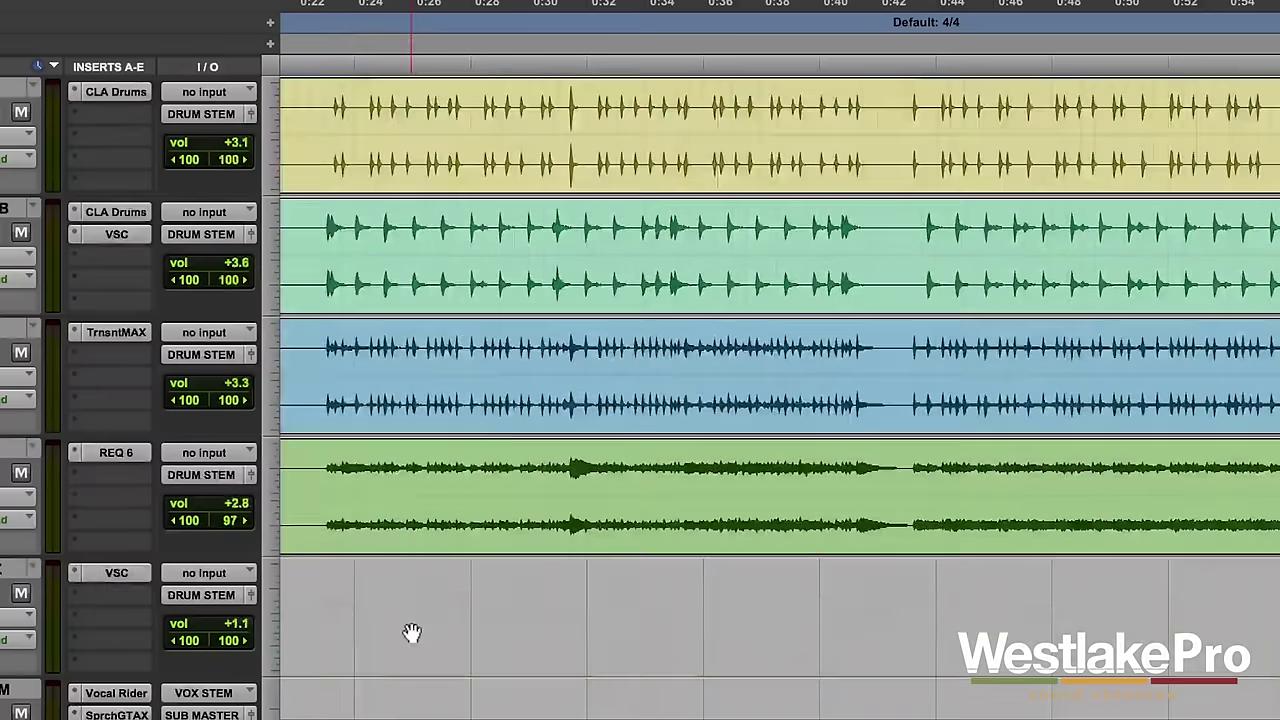
key("super+bracketleft")
key("super+bracketleft")
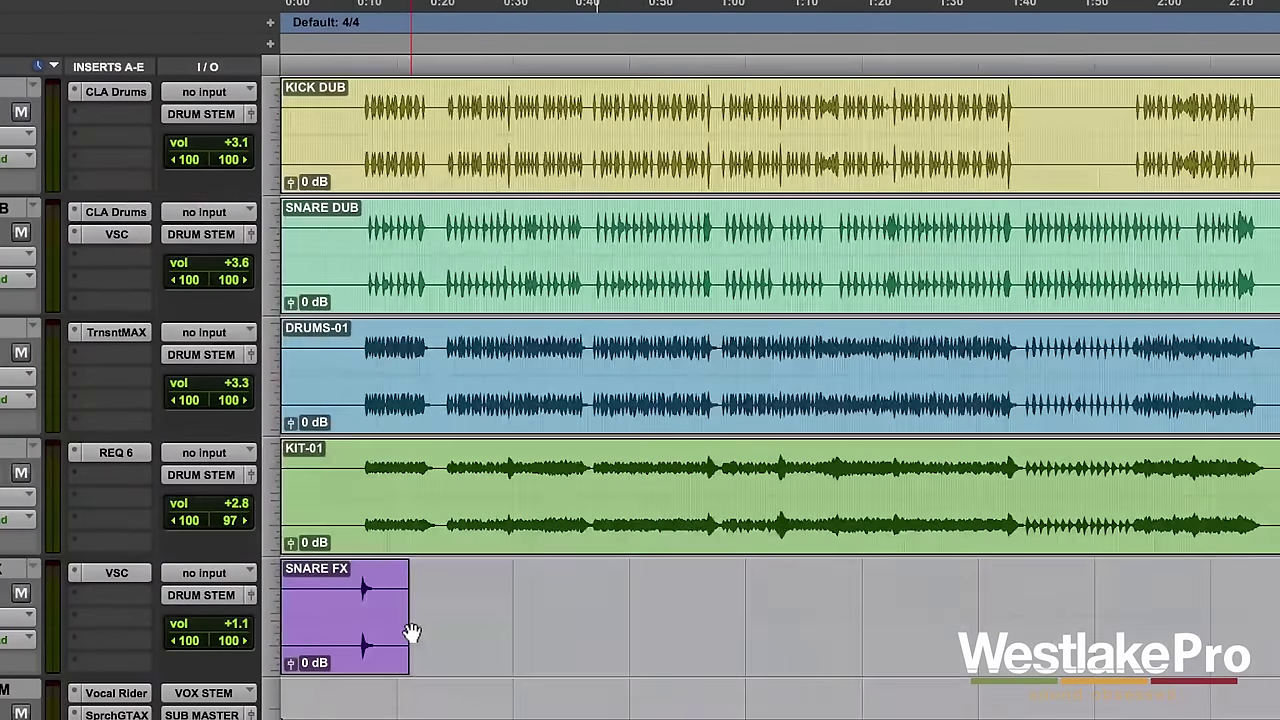
scroll(500, 530, "up", 2)
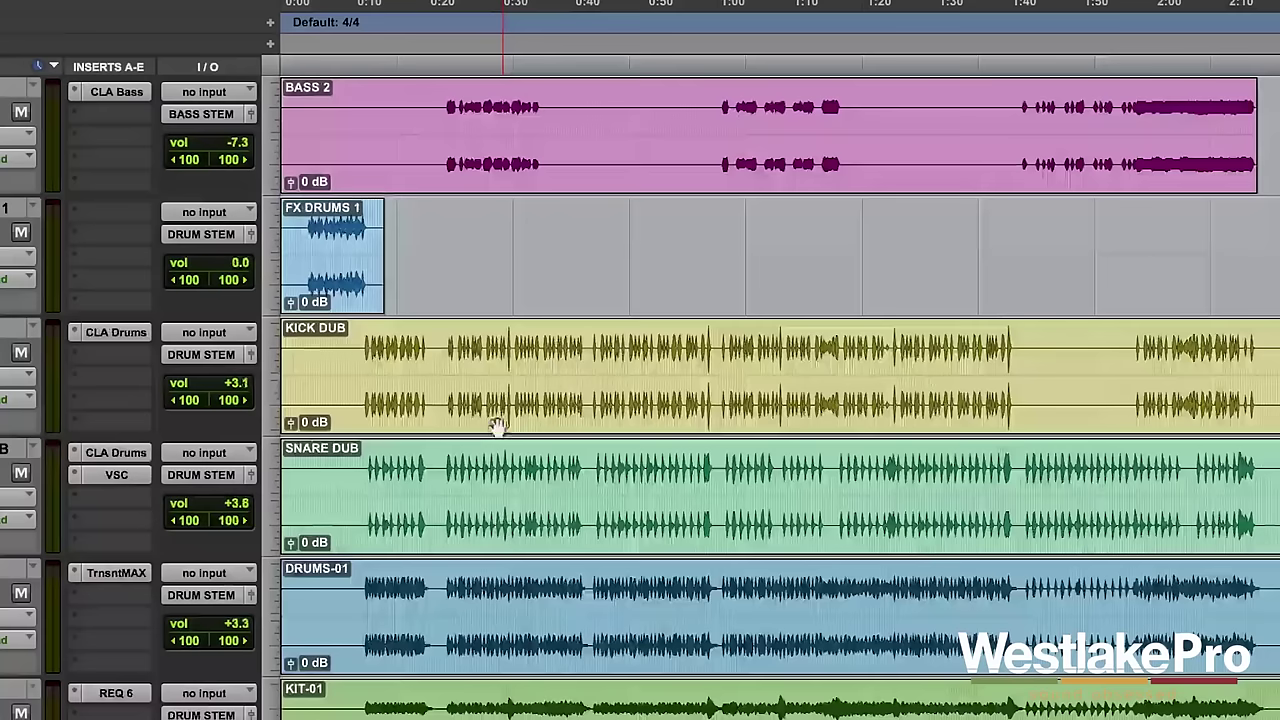
left_click(452, 460)
left_click(584, 462, "shift")
key("super+bracketright")
key("super+bracketright")
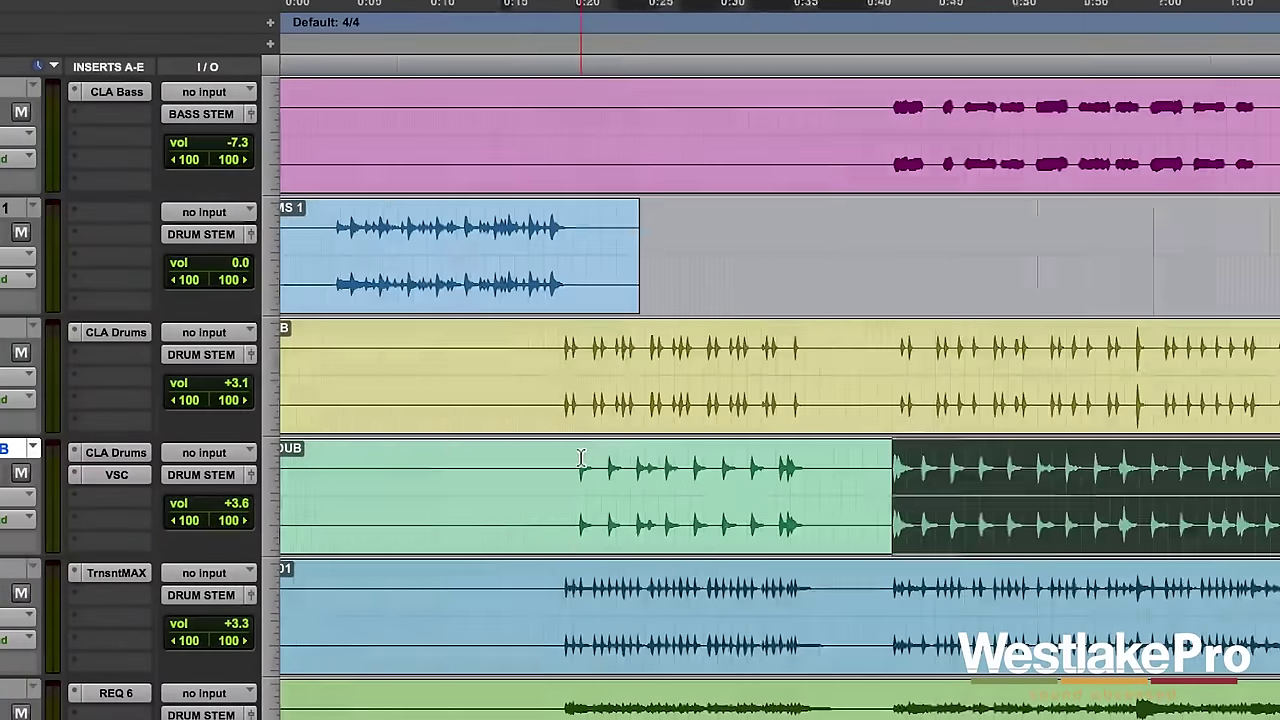
Open VerbSuite Classics on the SNARE DUB track and audition the selected passage with its FG-480 Snare Plate
left_click(114, 476)
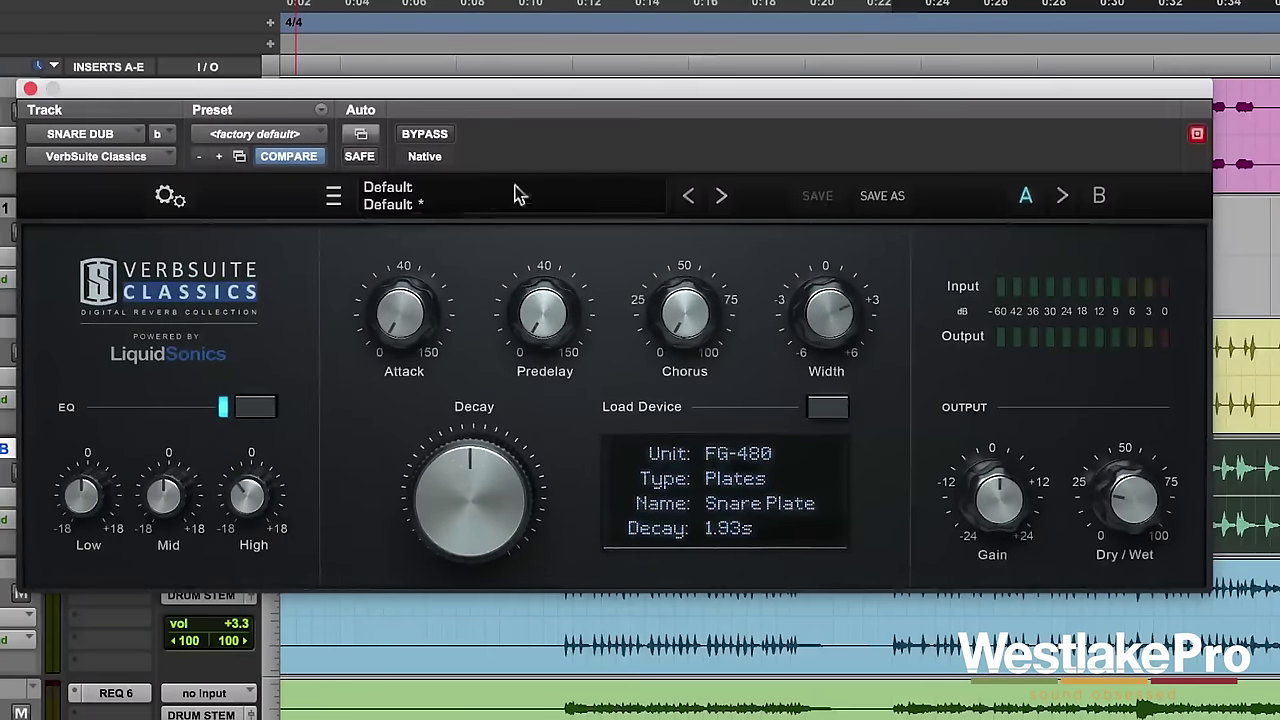
key("space")
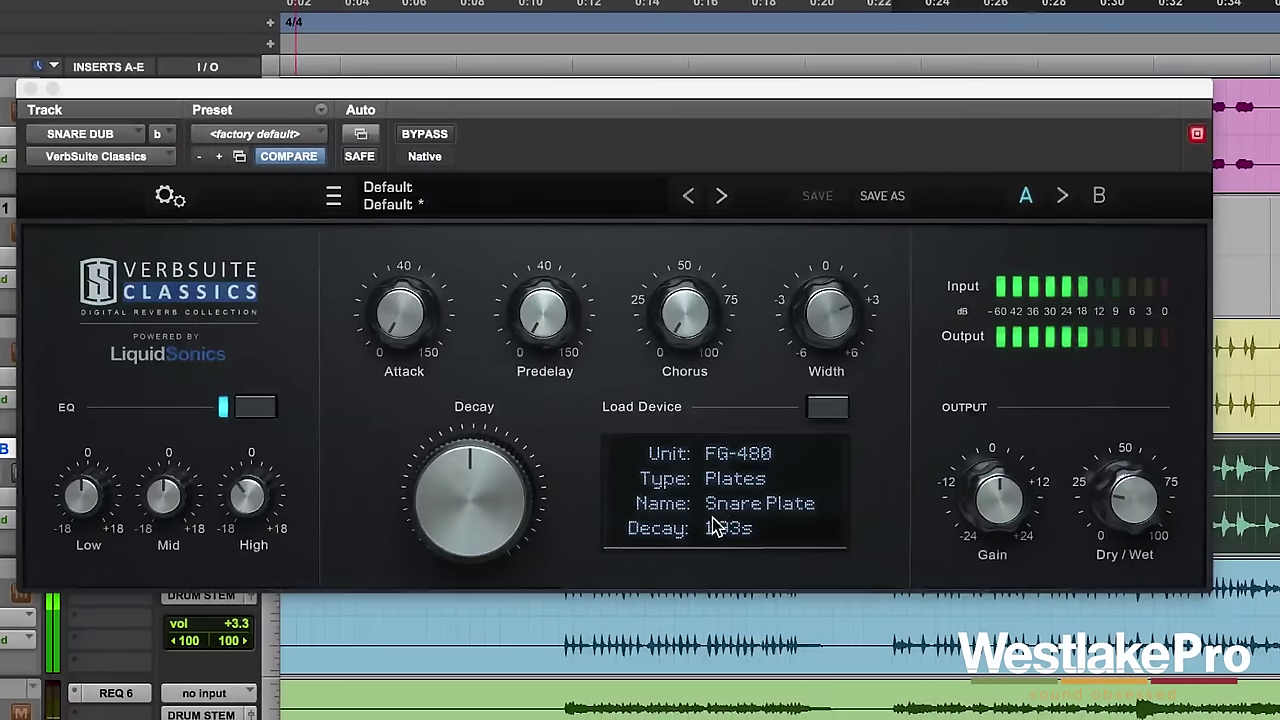
key("space")
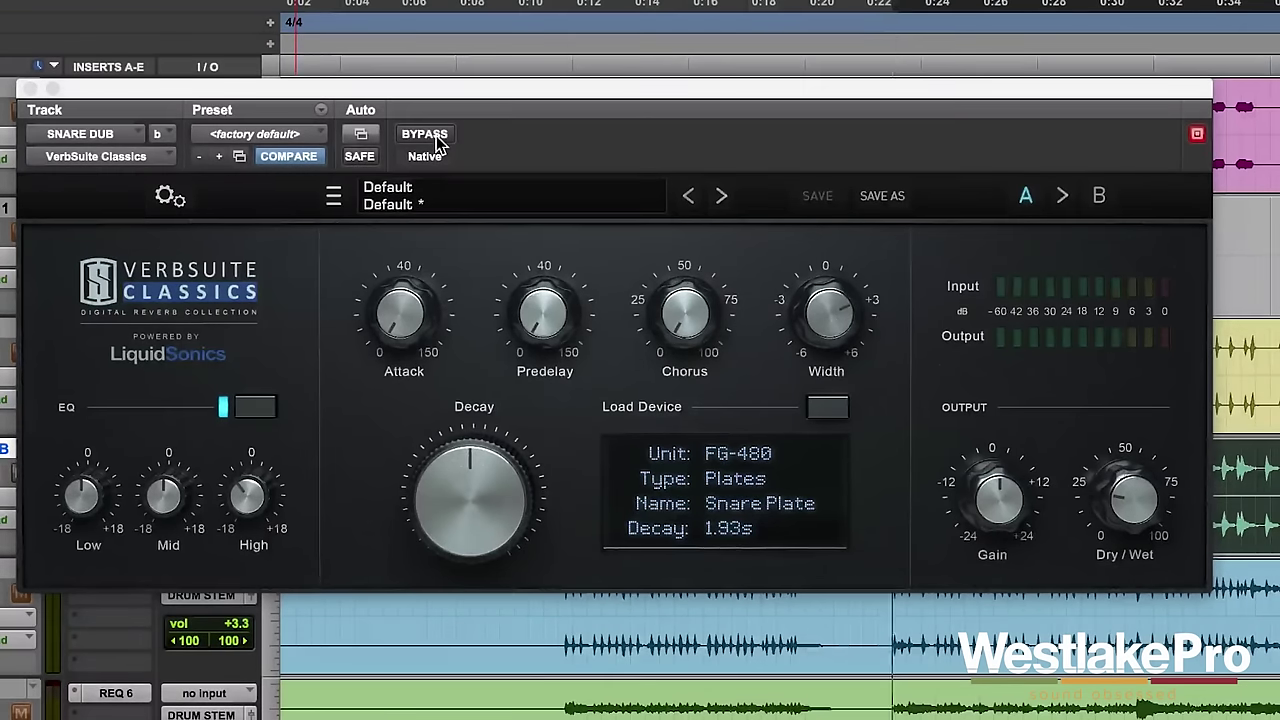
key("space")
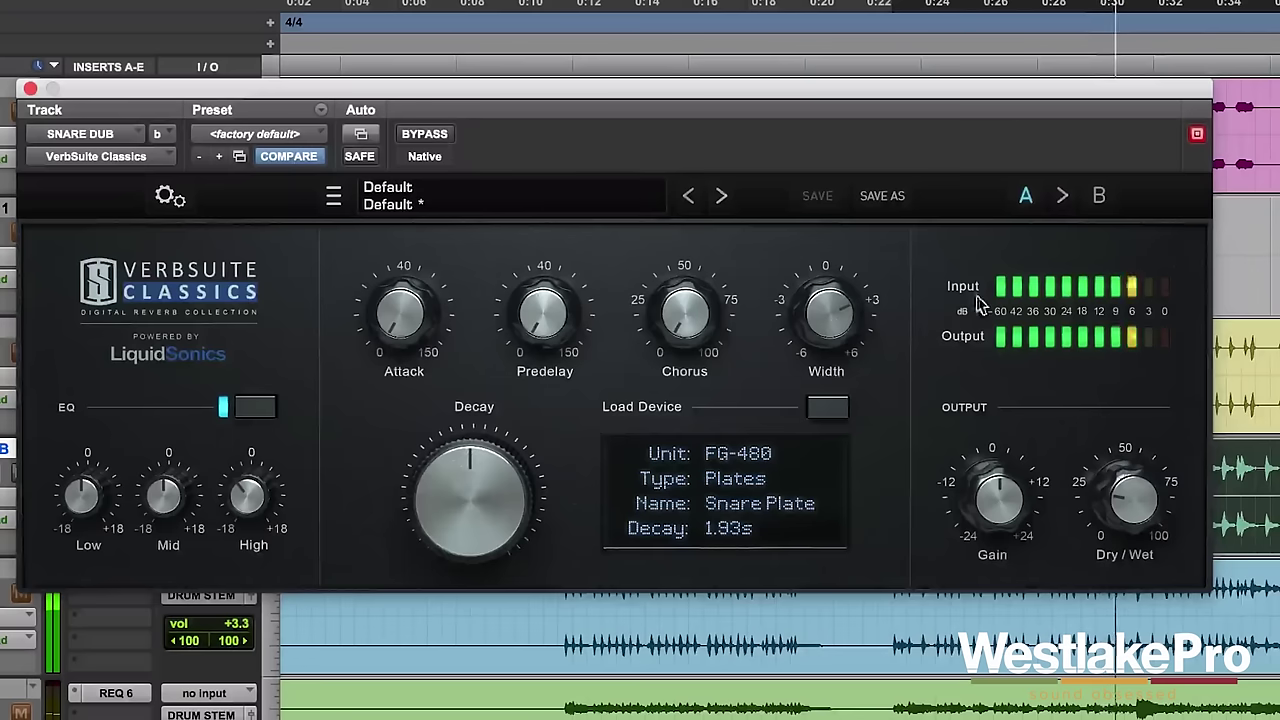
Raise the snare reverb's Dry/Wet mix, cut the High EQ to -13.6 dB, and settle it at -7.86 dB
left_click_drag(1131, 416, 1125, 440)
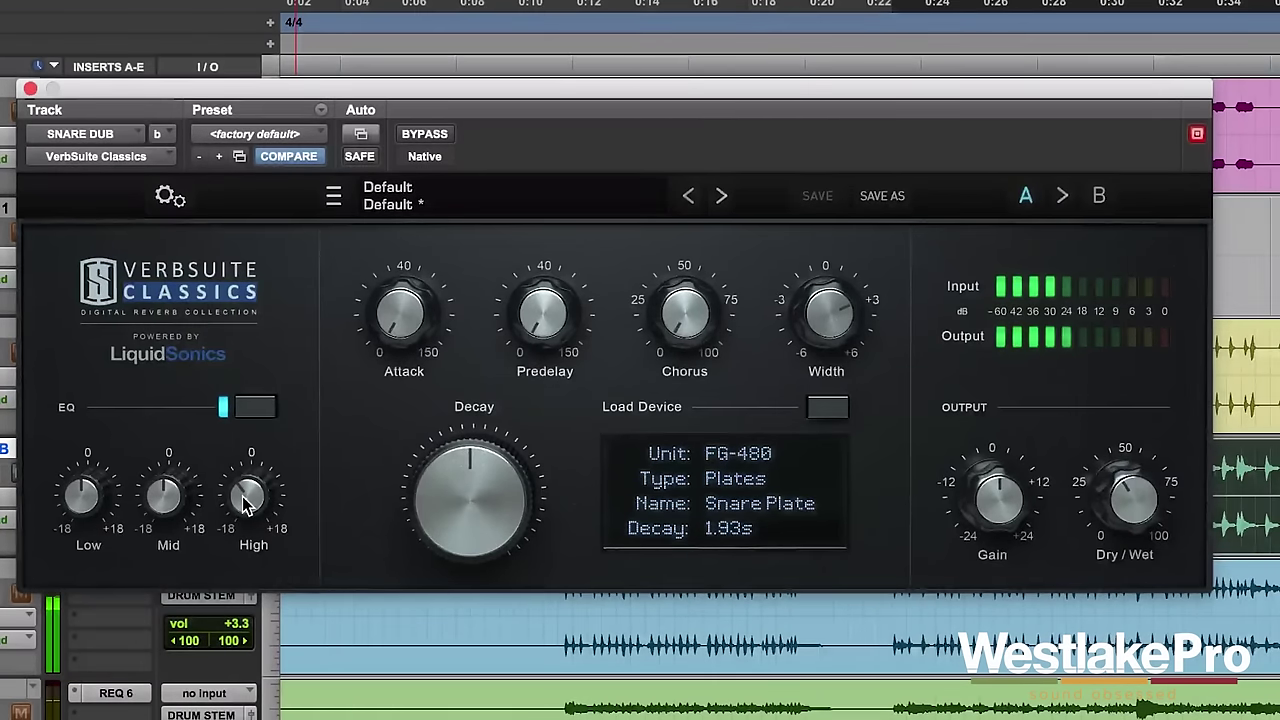
left_click_drag(241, 545, 240, 567)
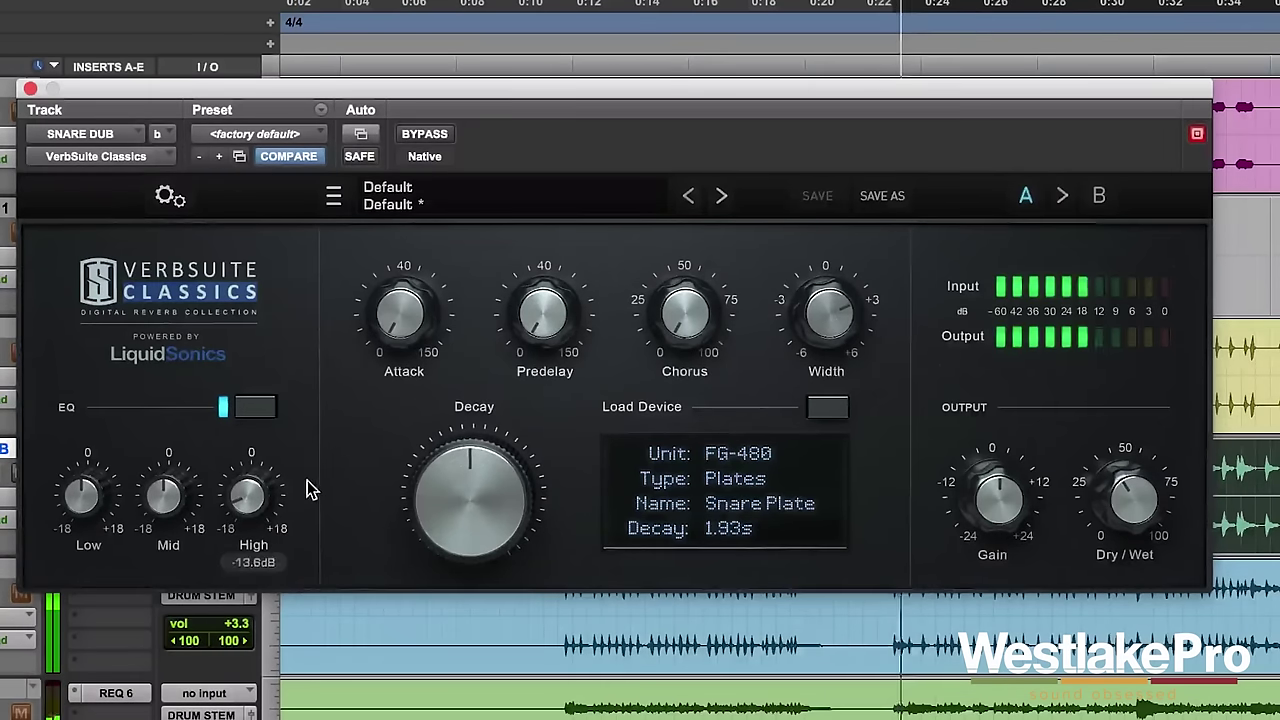
left_click_drag(242, 501, 251, 474)
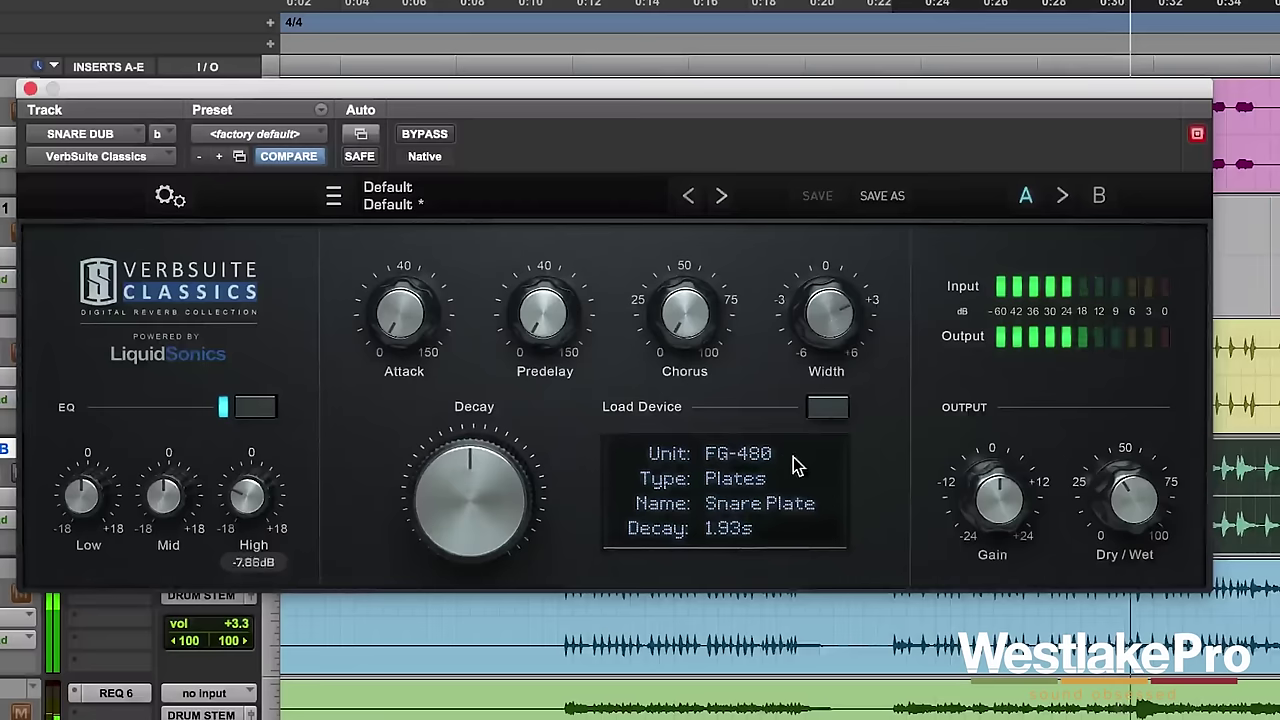
Load the FG-QRS Concert Hall Full reverb on SNARE DUB, audition it, and slightly reduce the Width
left_click(822, 408)
mouse_move(936, 496)
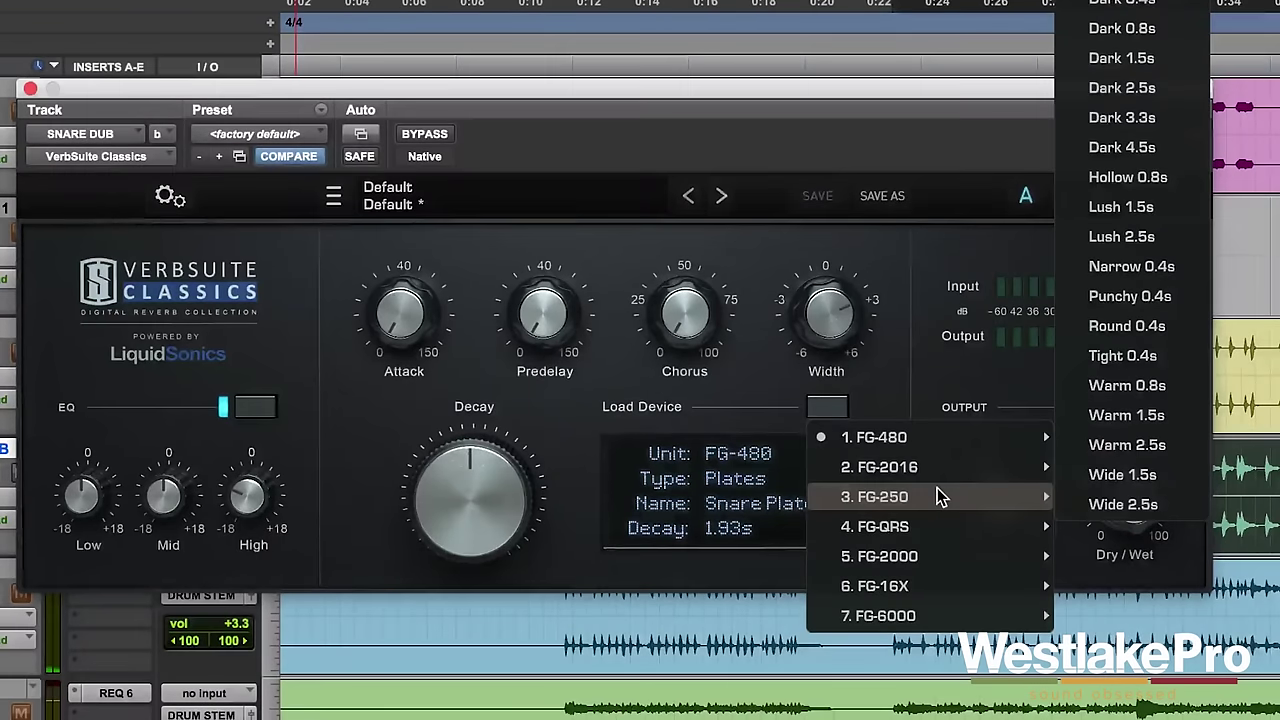
mouse_move(954, 557)
mouse_move(1071, 531)
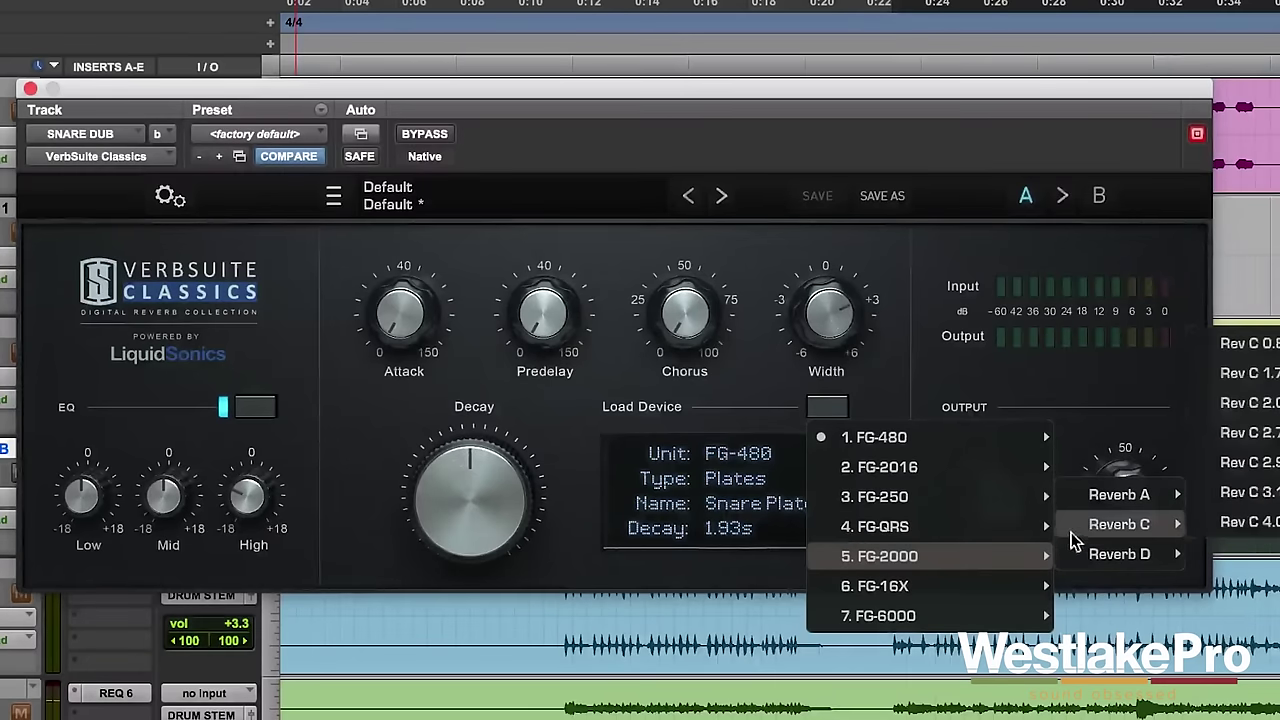
mouse_move(979, 526)
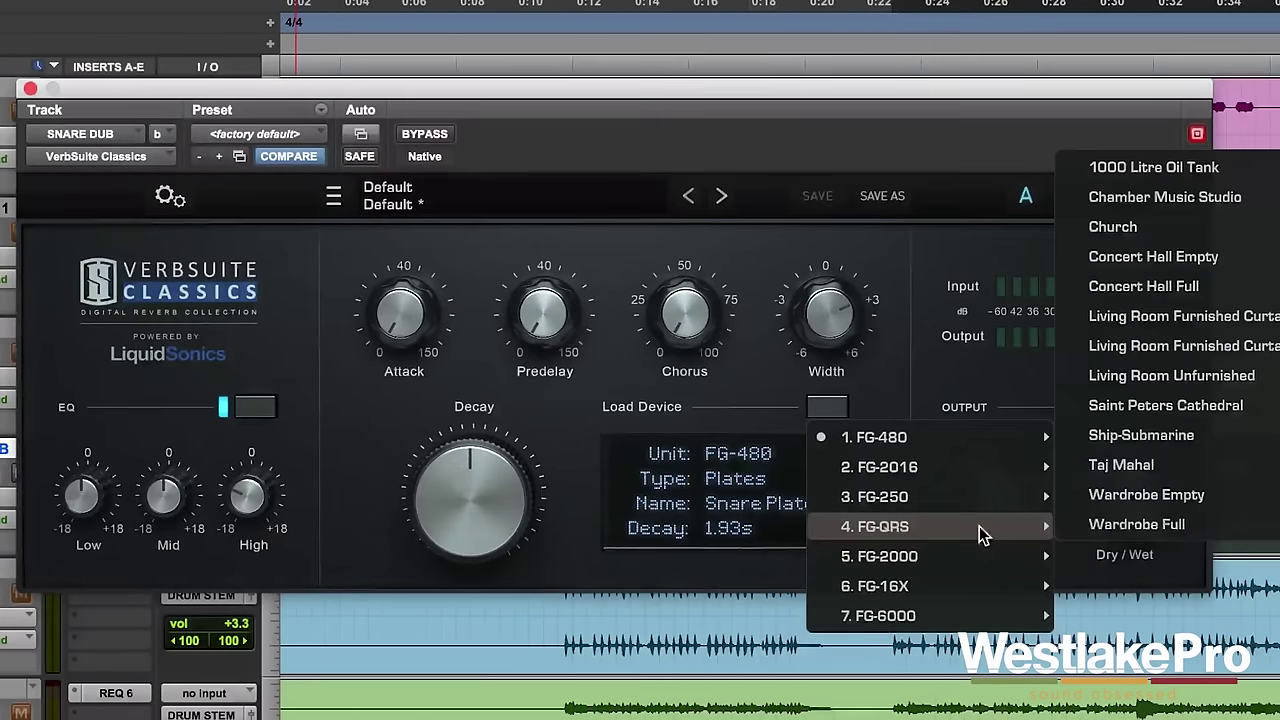
left_click(1214, 286)
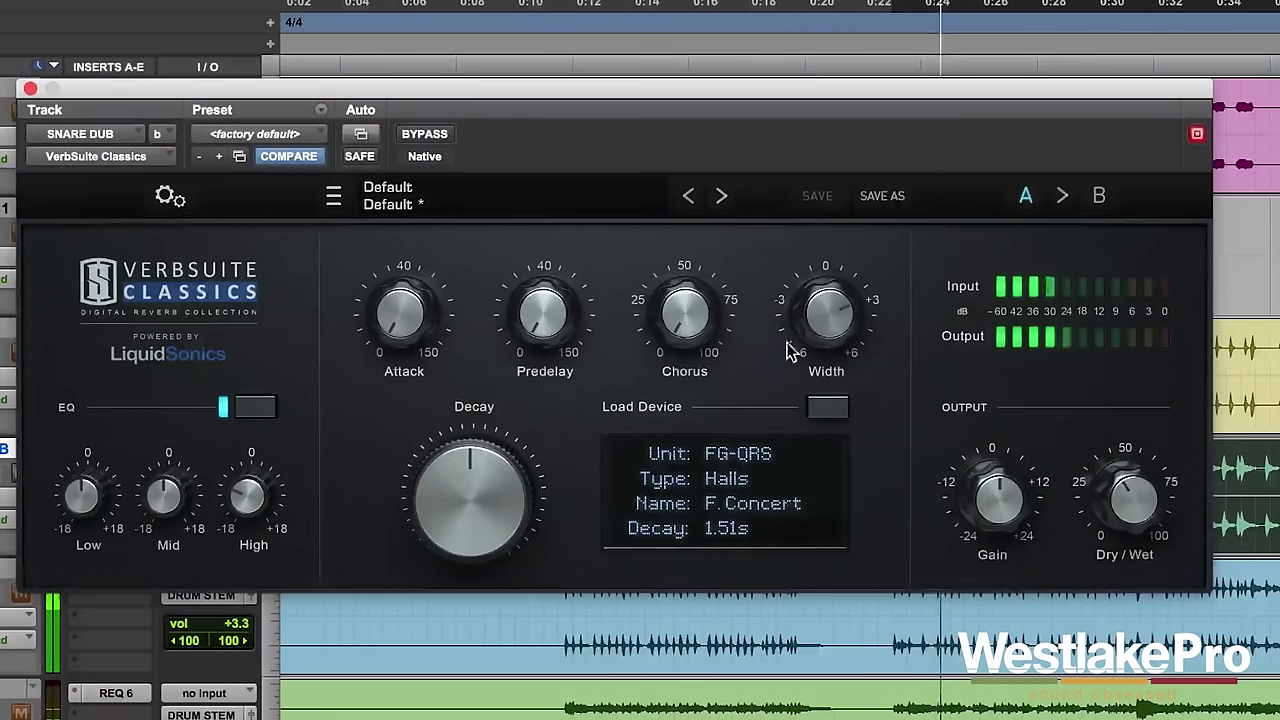
left_click_drag(812, 318, 812, 352)
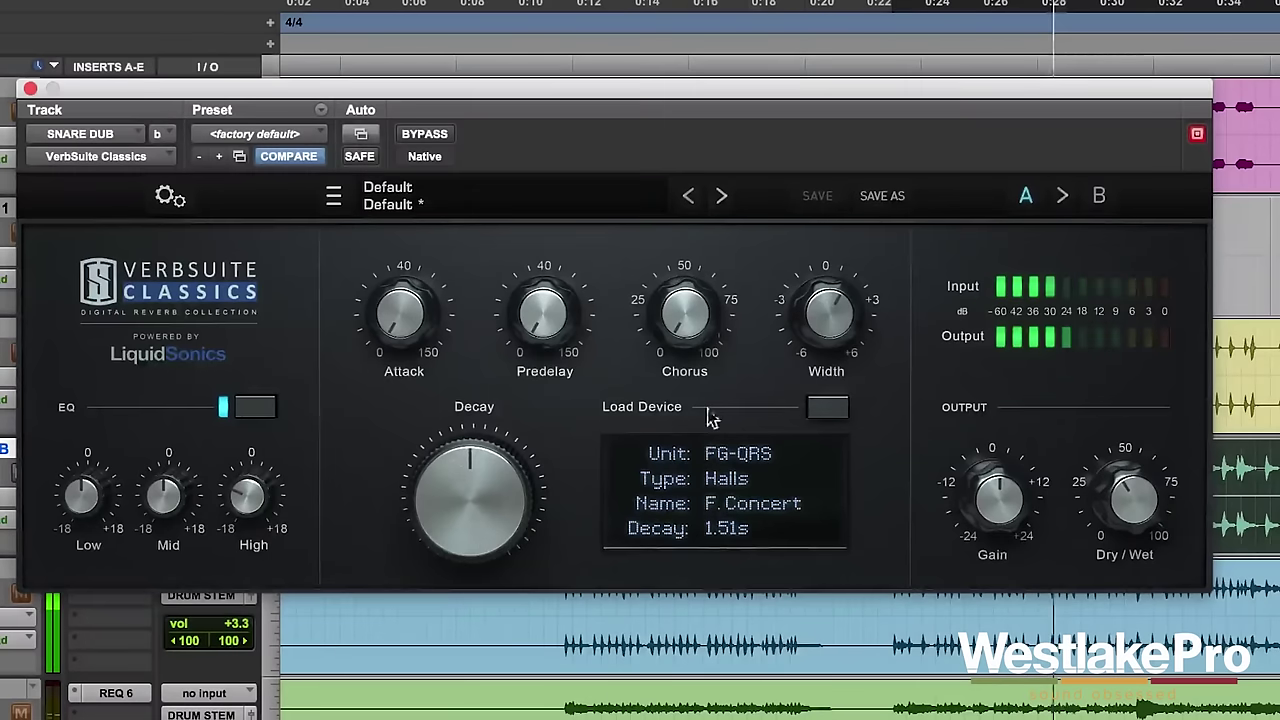
Load the FG-16X Hall C1 Init 1.4s reverb for the snare
left_click(838, 414)
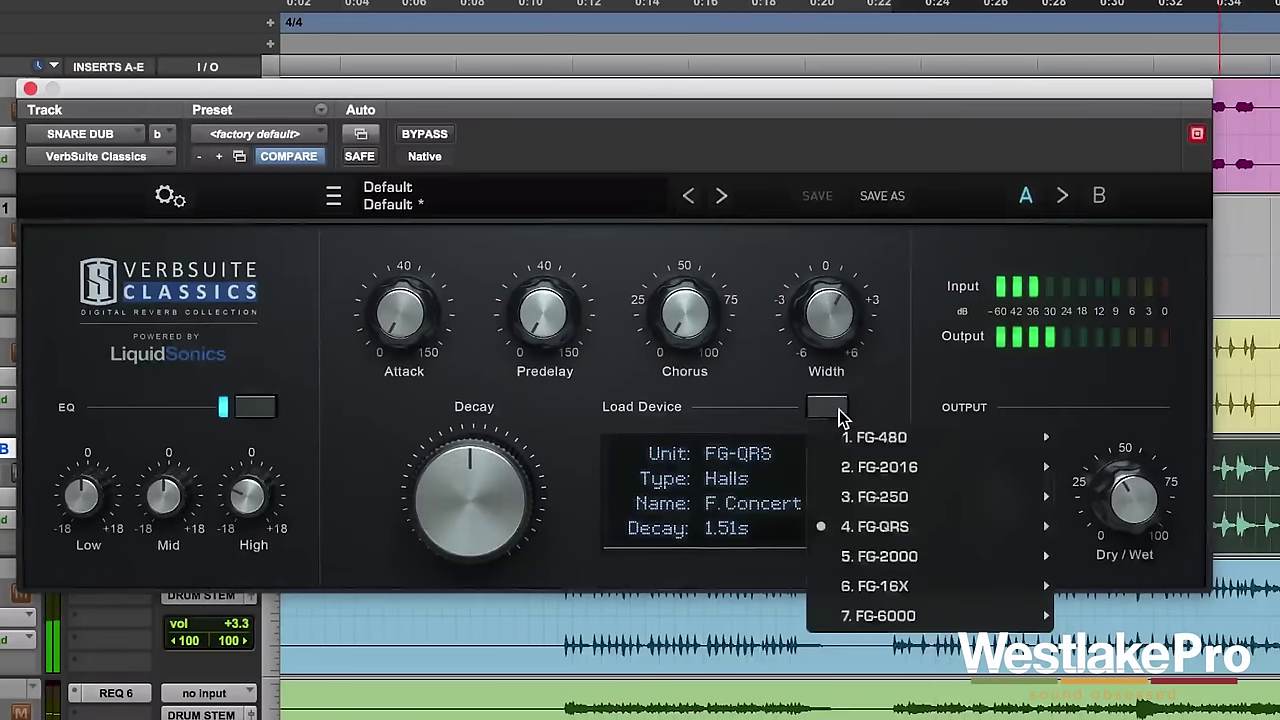
mouse_move(876, 548)
mouse_move(928, 585)
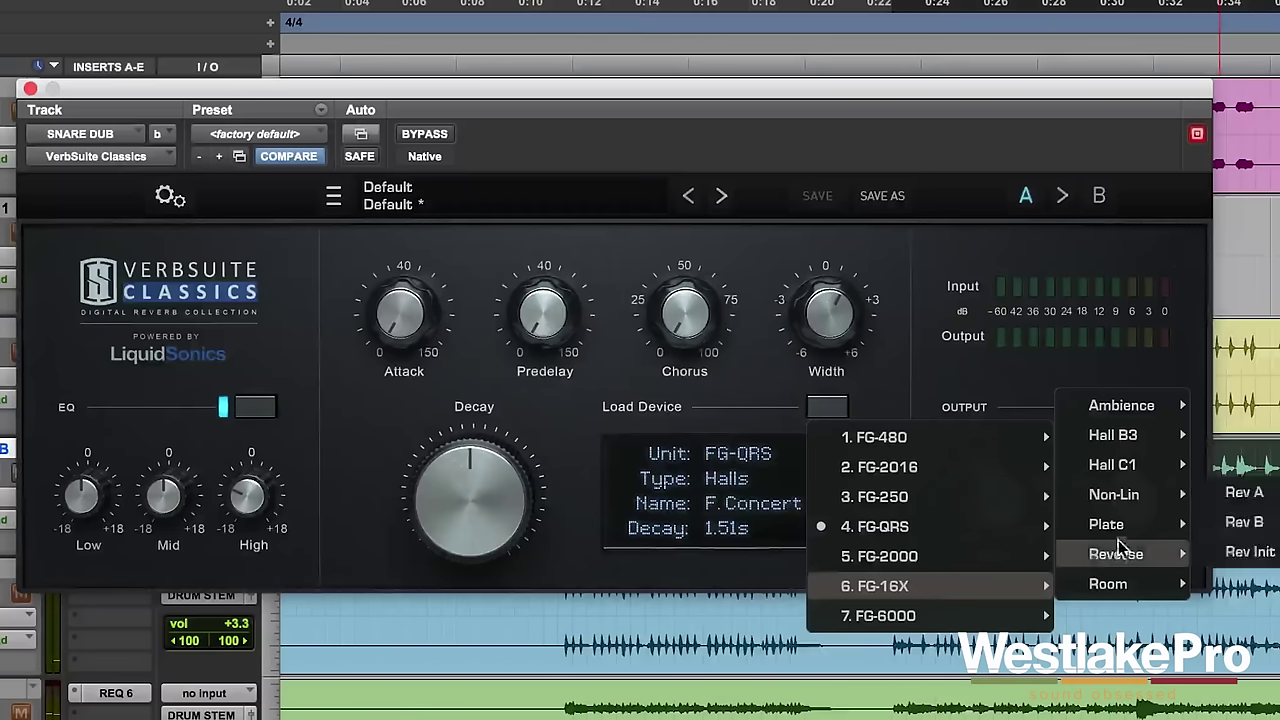
mouse_move(1144, 464)
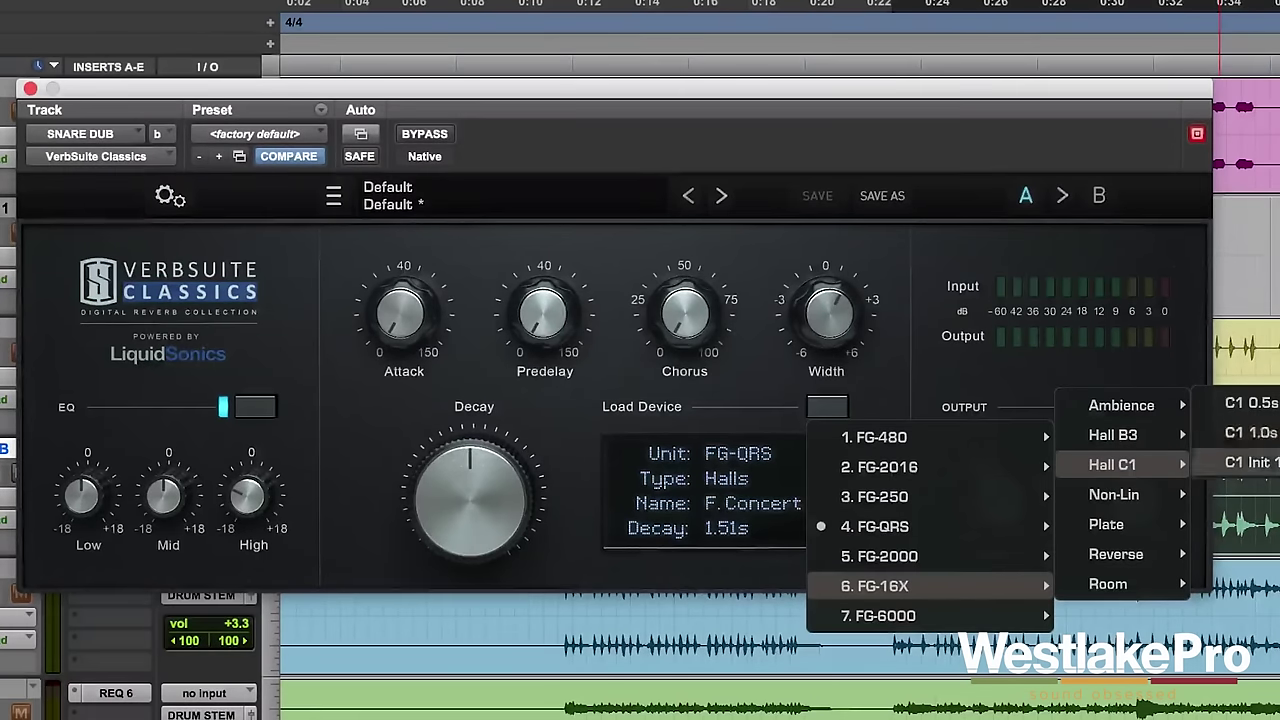
left_click(1255, 462)
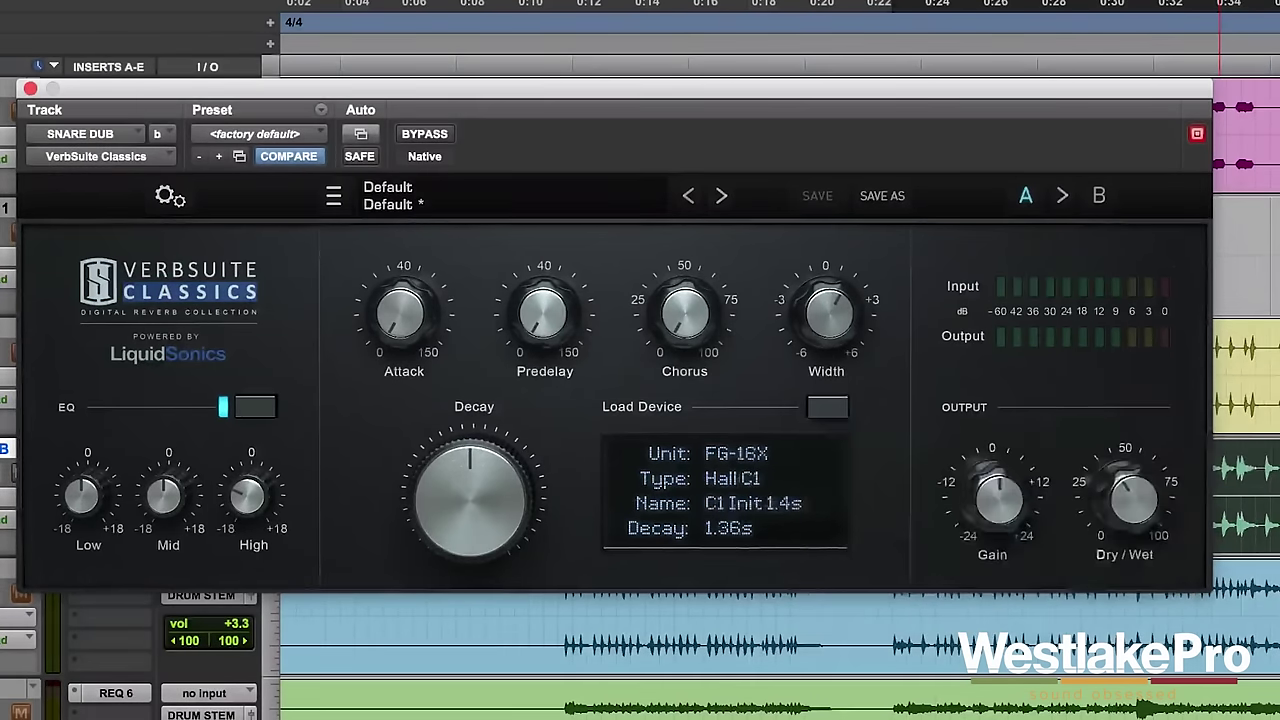
Load the FG-6000 Snare Room Bright reverb and audition the snare passage with the plug-in active and bypassed
left_click(830, 408)
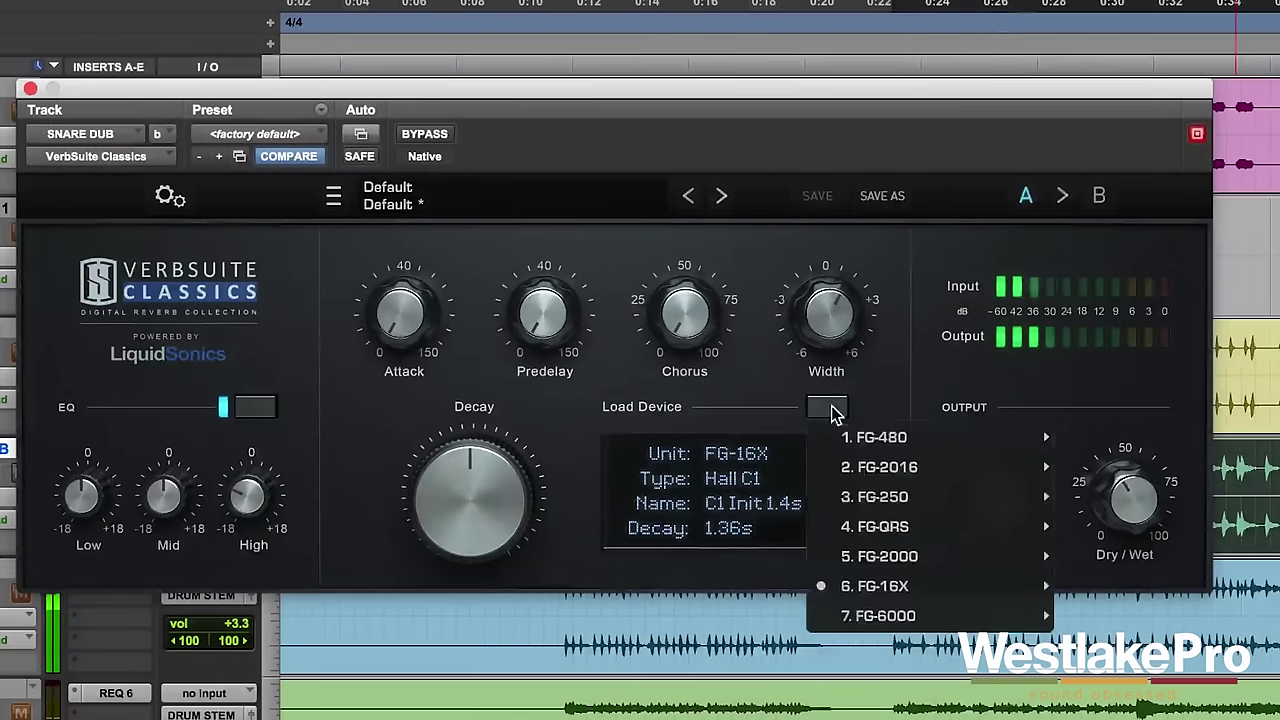
mouse_move(900, 615)
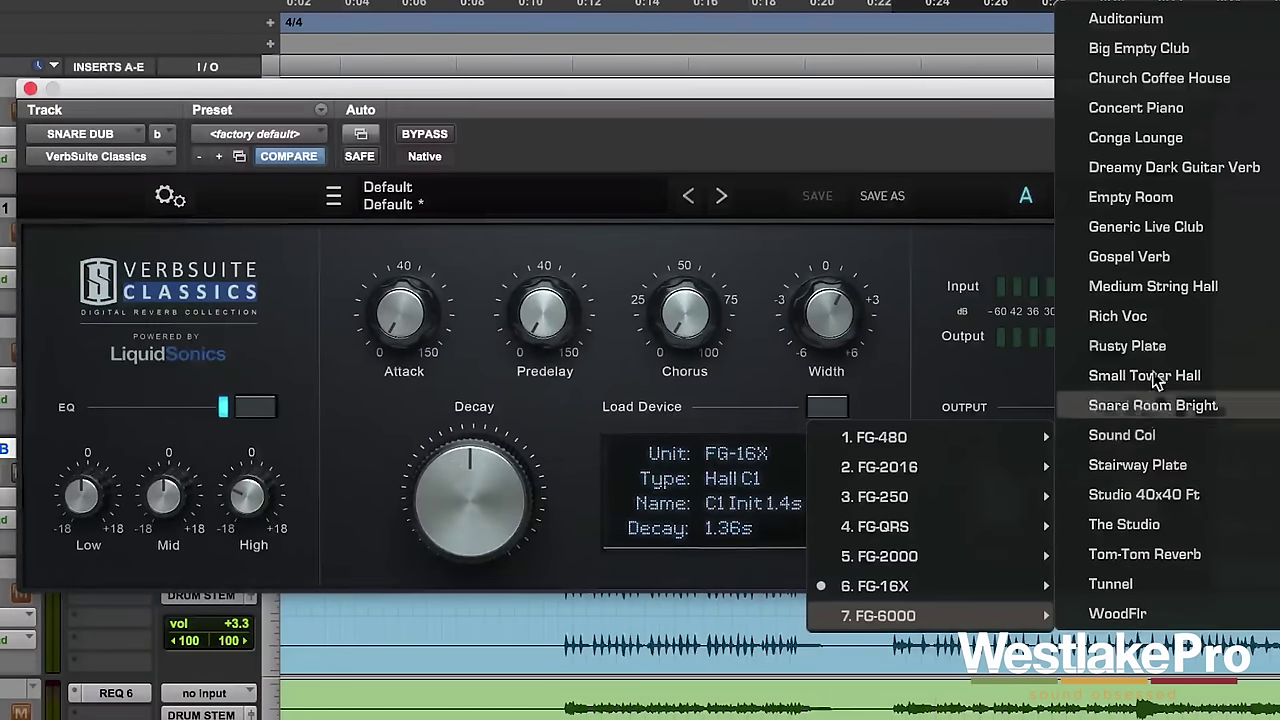
left_click(1160, 405)
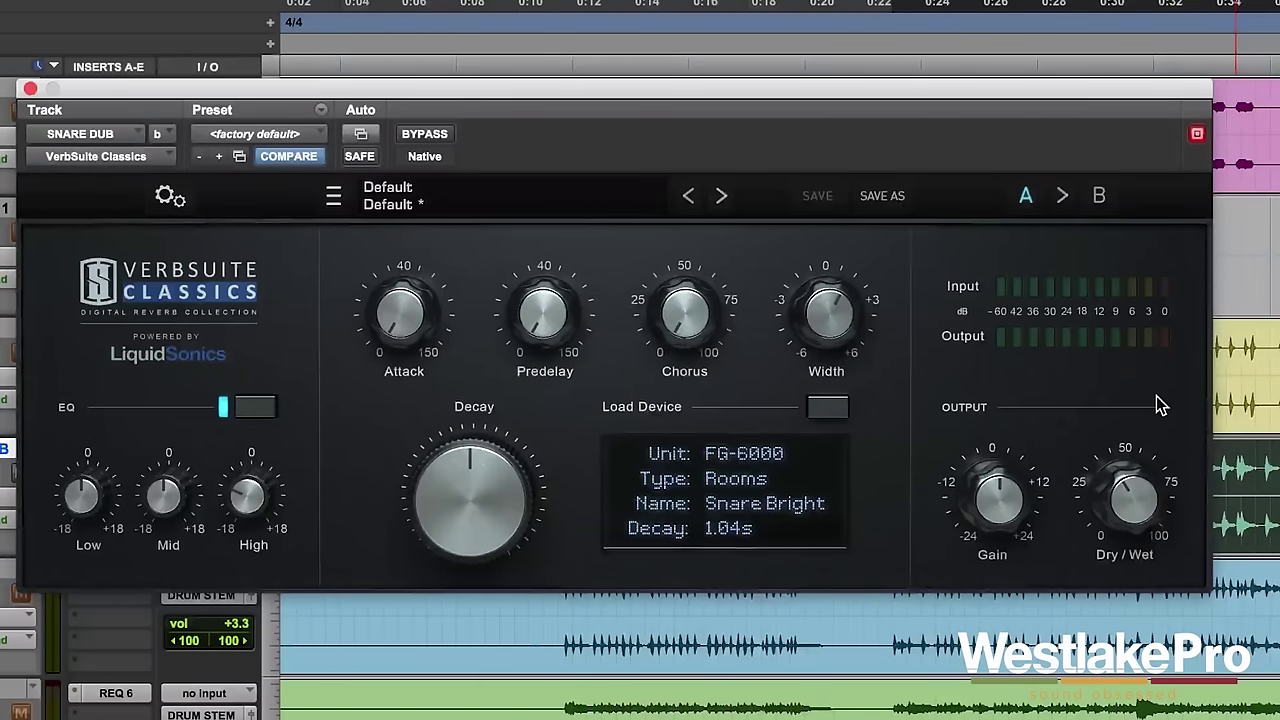
left_click_drag(268, 490, 266, 434)
key("space")
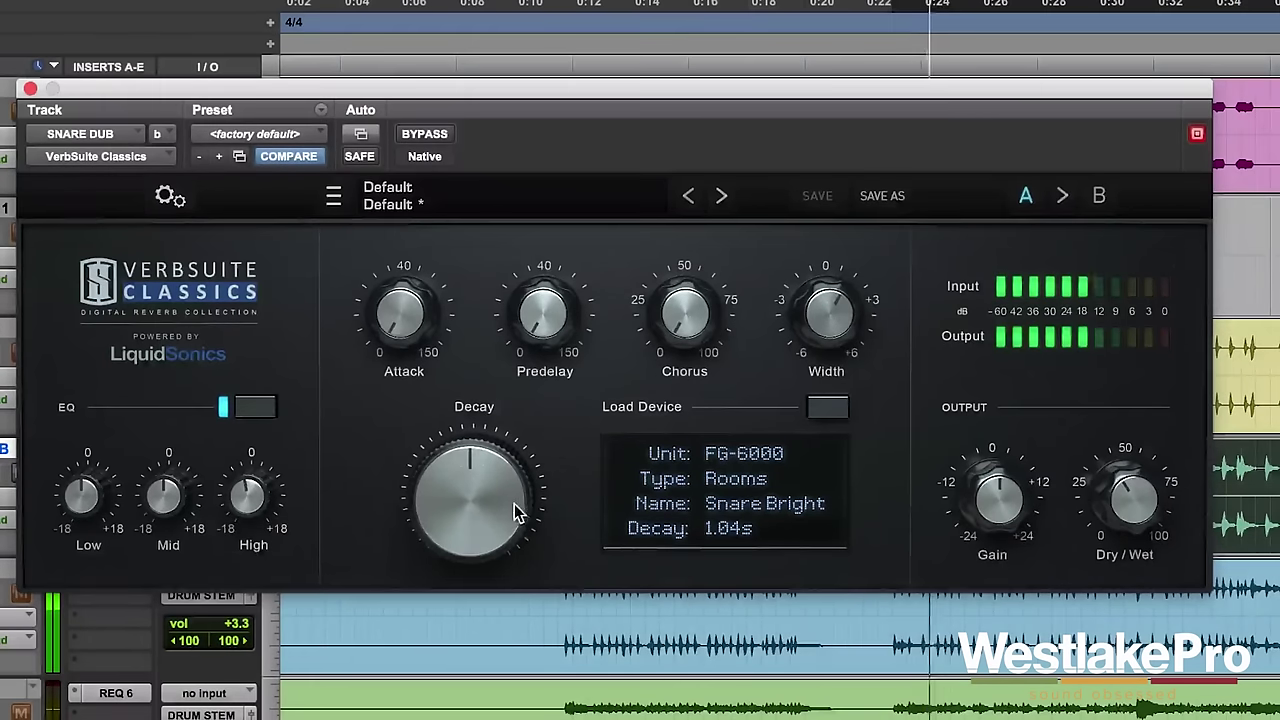
left_click(423, 133)
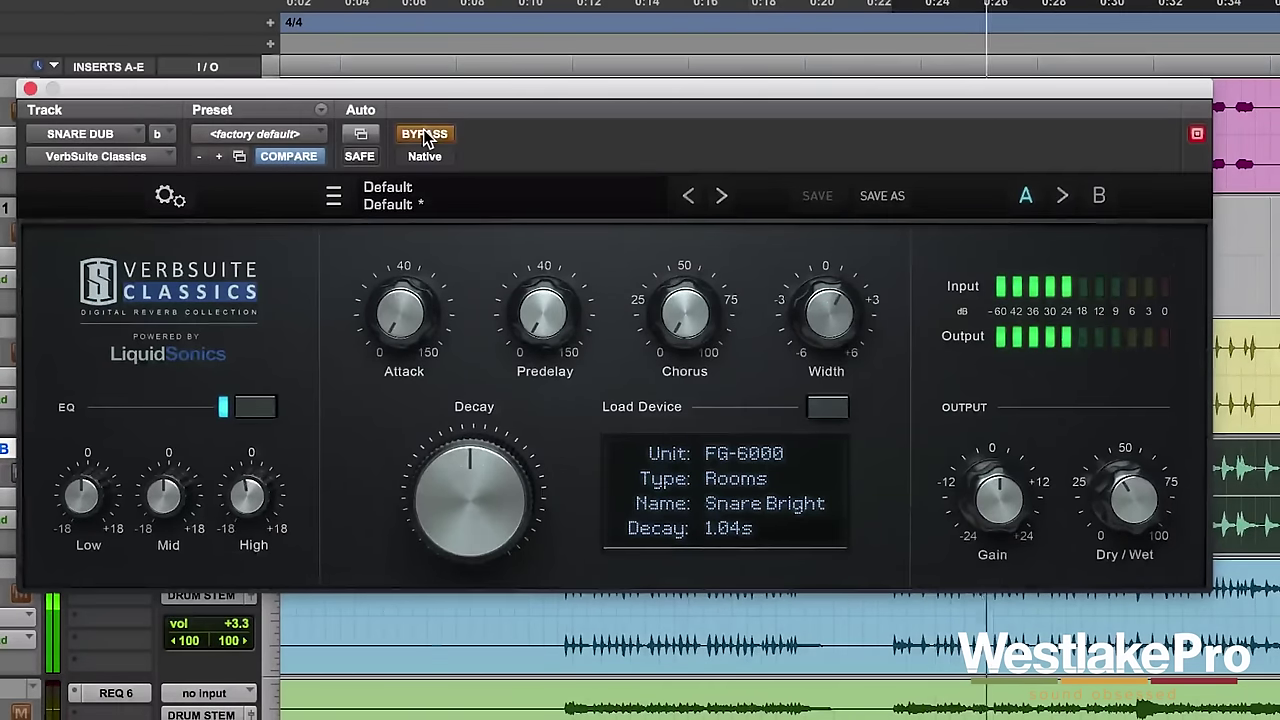
left_click(423, 133)
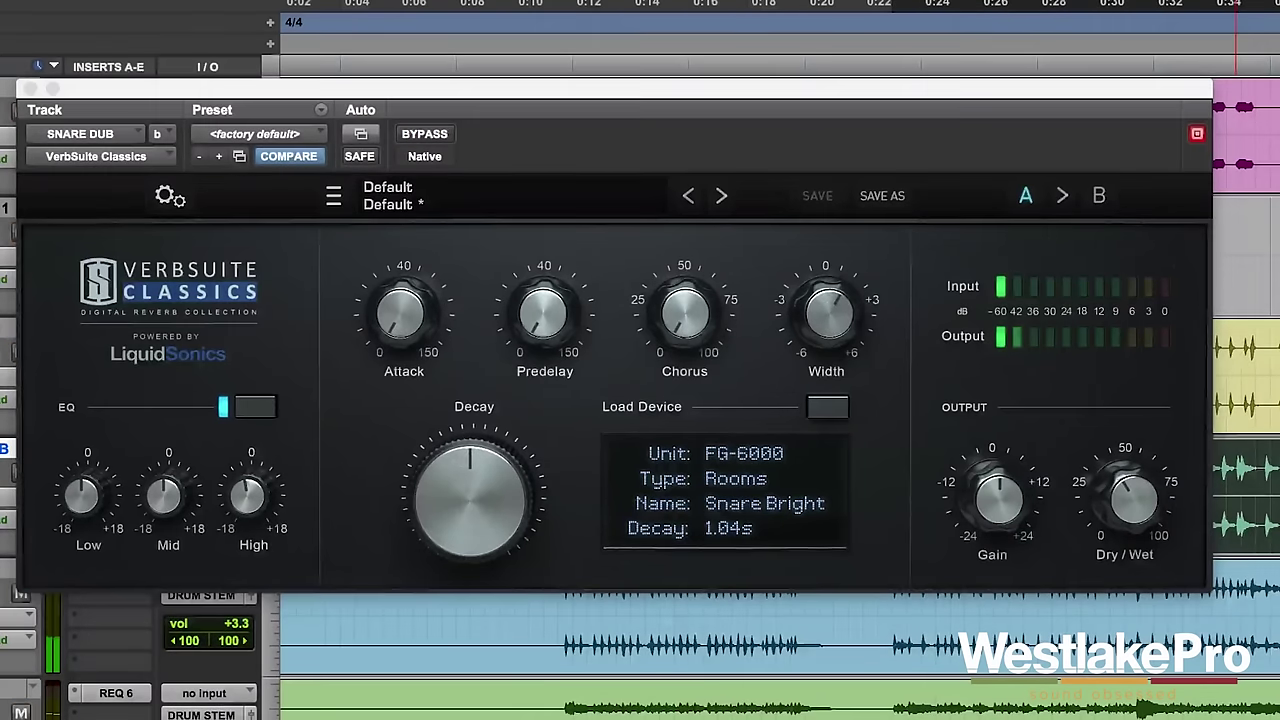
Play the snare passage in the full mix, set the reverb's Dry/Wet to 32.4%, and compare it with the bypassed sound
key("space")
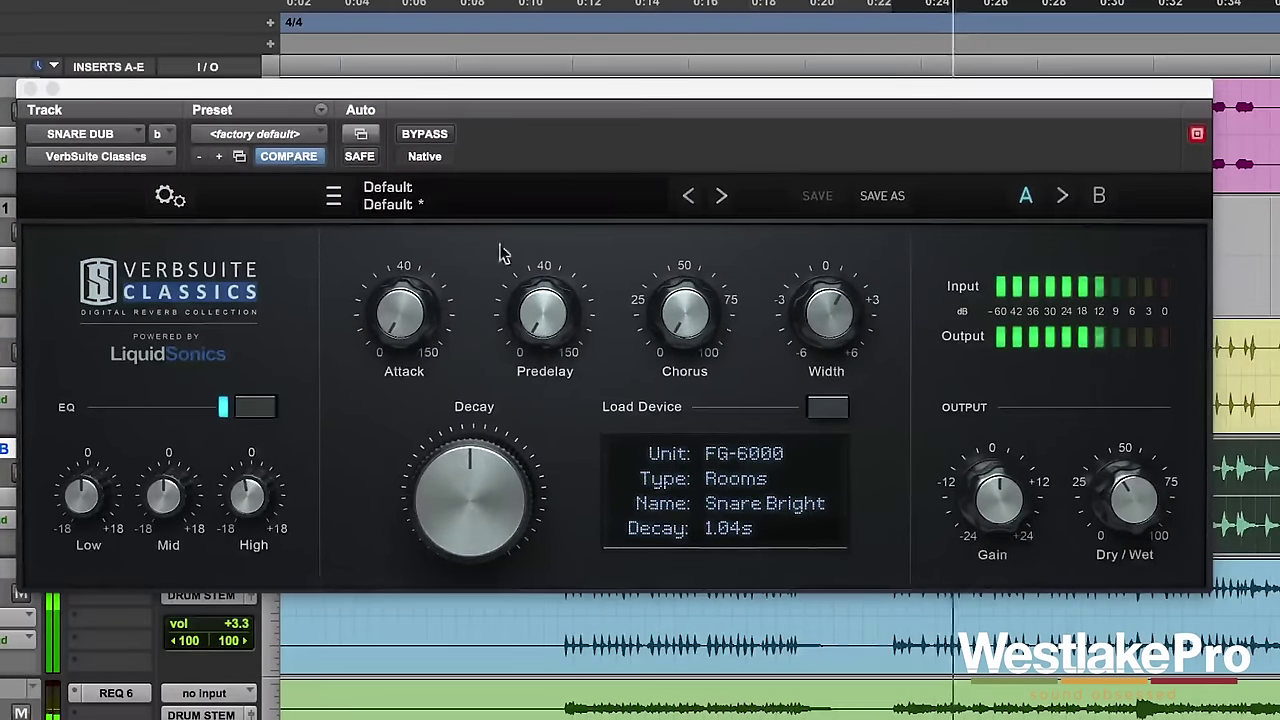
left_click_drag(1130, 512, 1125, 520)
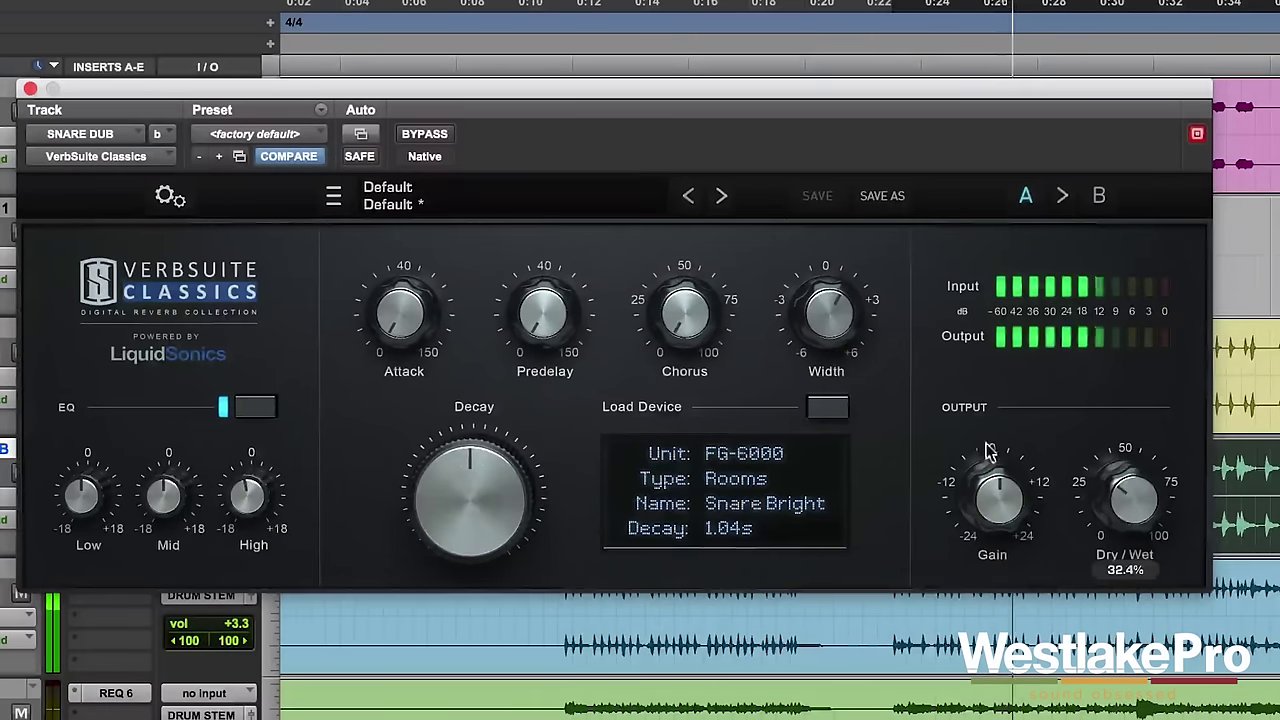
left_click(444, 136)
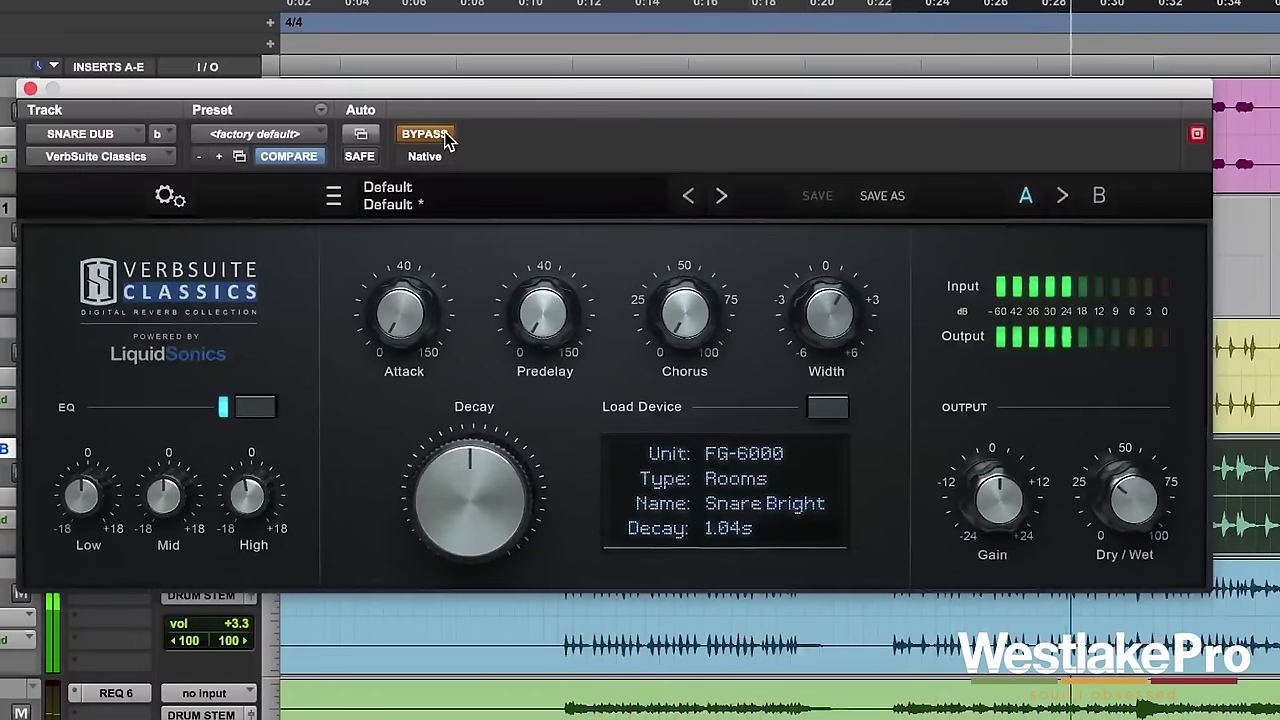
left_click(445, 137)
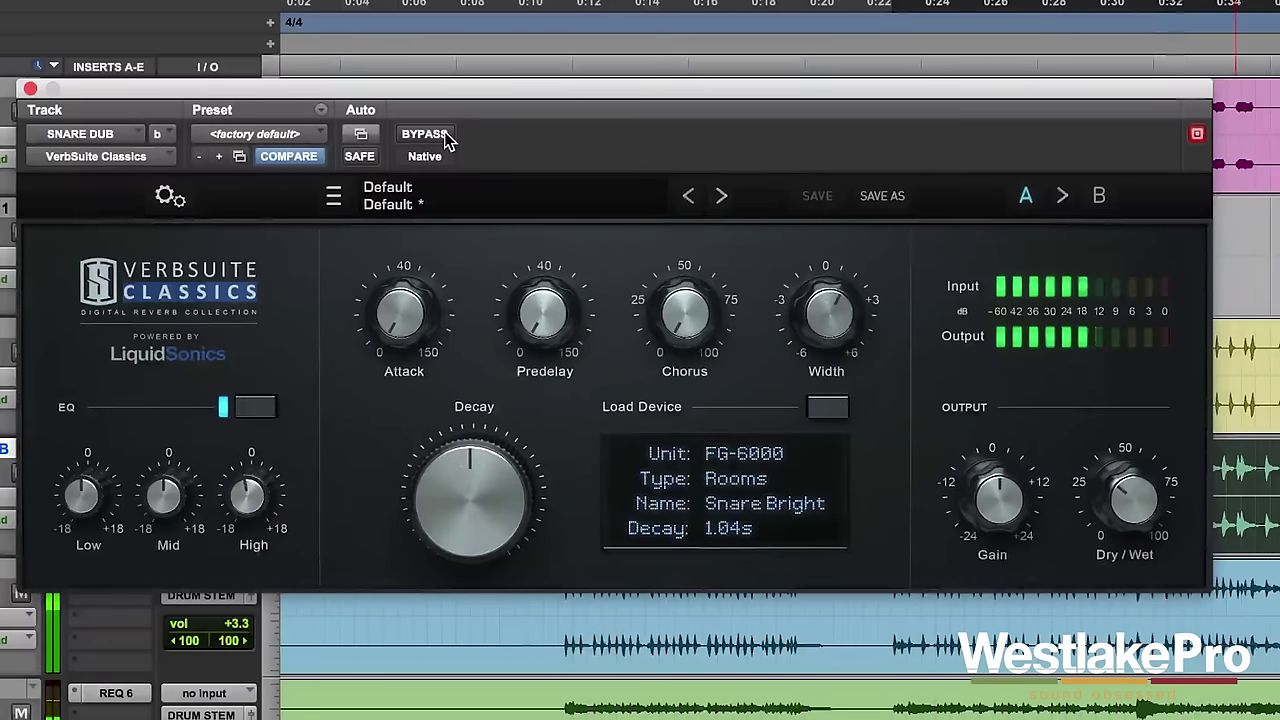
Close the snare reverb window, then place the cursor near 1:00 on the EGT 8 guitar track and solo that track
left_click(30, 88)
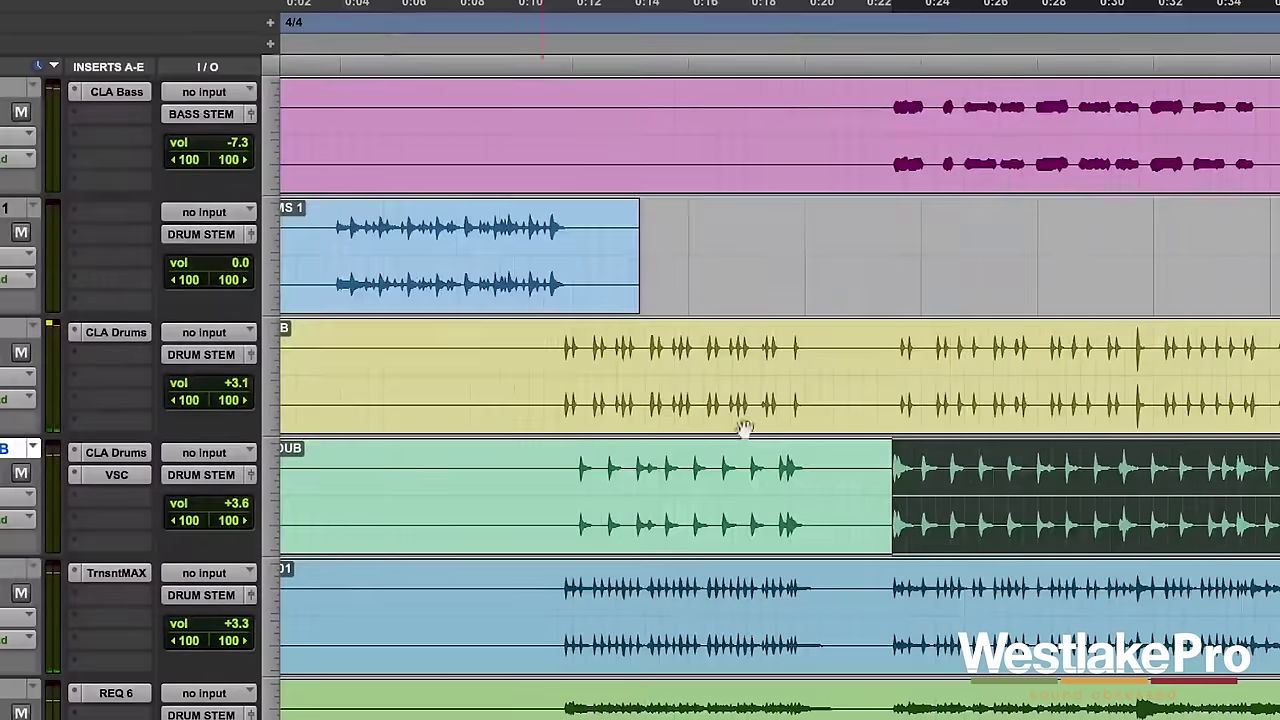
left_click(849, 457)
key("r")
key("r")
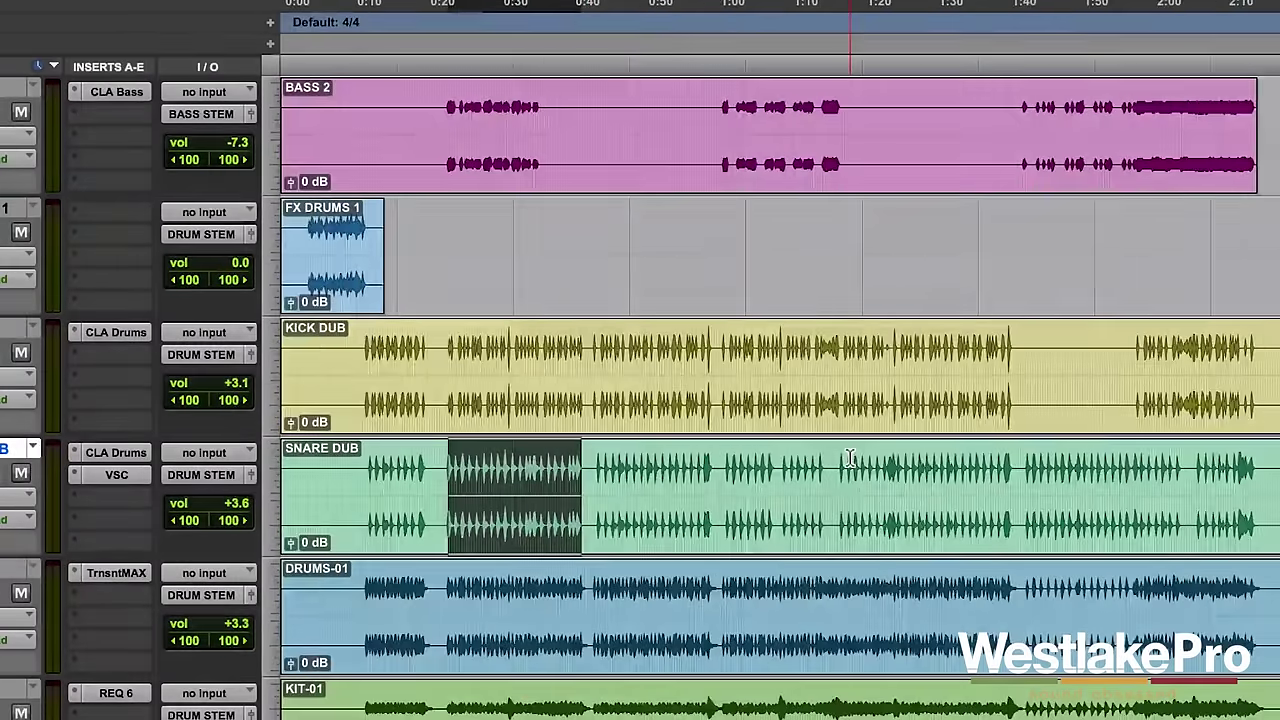
left_click(635, 318)
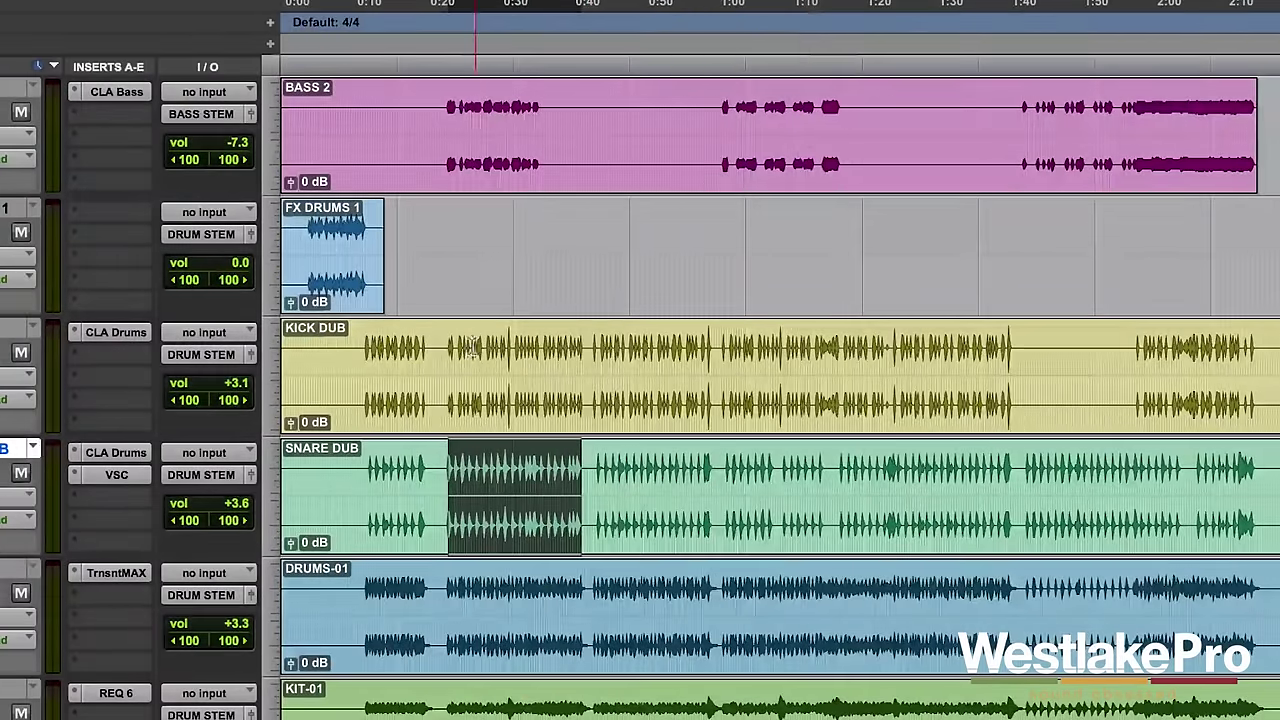
scroll(466, 348, "up", 6)
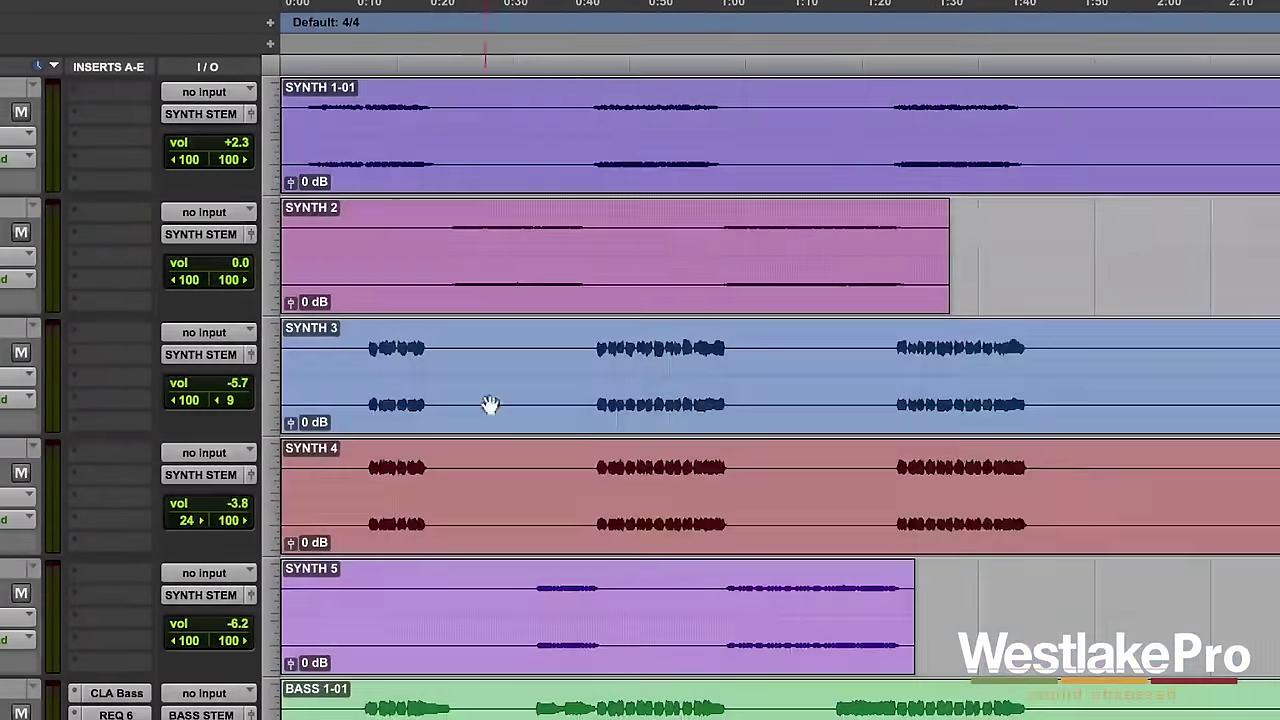
scroll(587, 430, "up", 5)
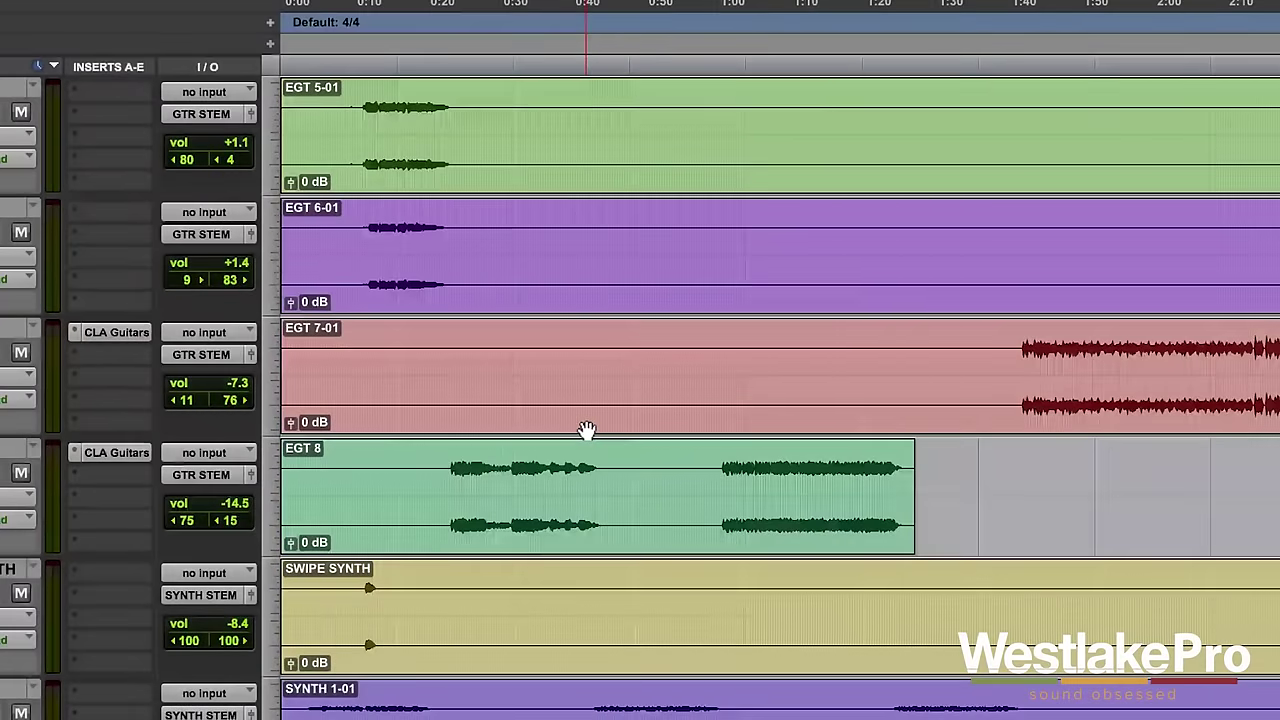
left_click_drag(455, 470, 727, 465)
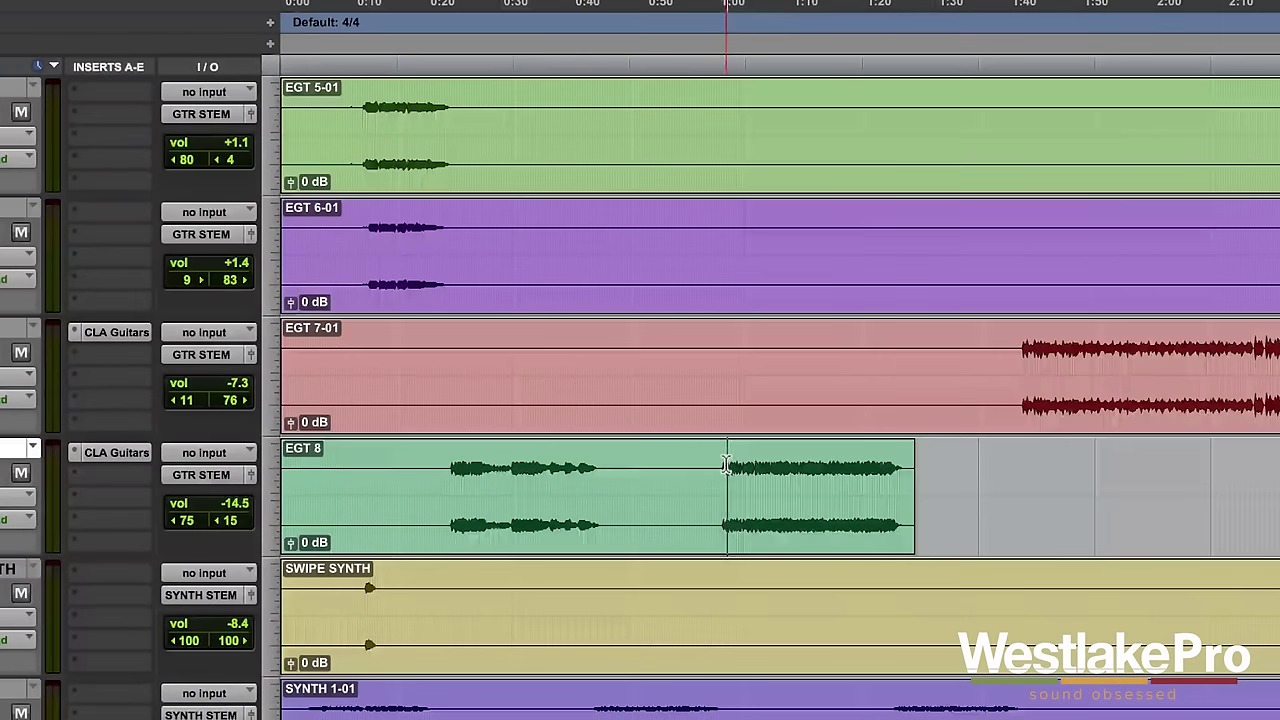
key("shift+s")
Bypass CLA Guitars on EGT 8 and insert VerbSuite Classics as a multichannel reverb in the slot below it
left_click(132, 472)
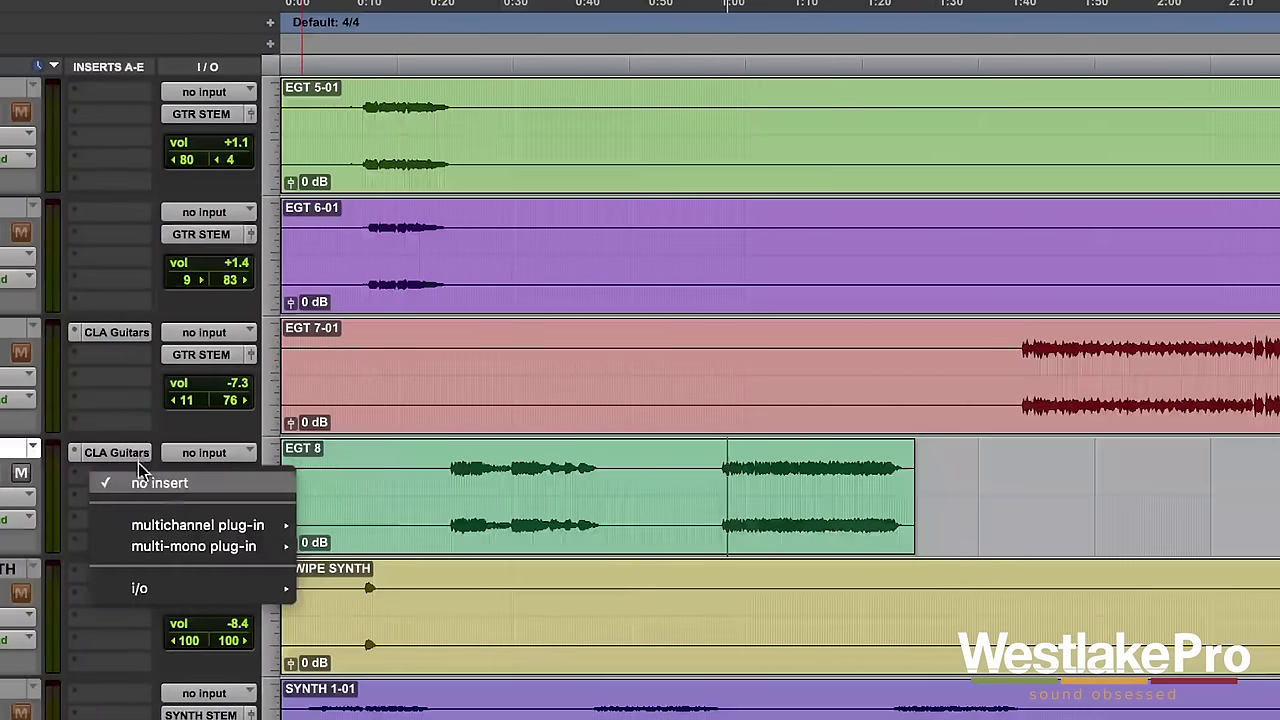
left_click(127, 441)
left_click(128, 473)
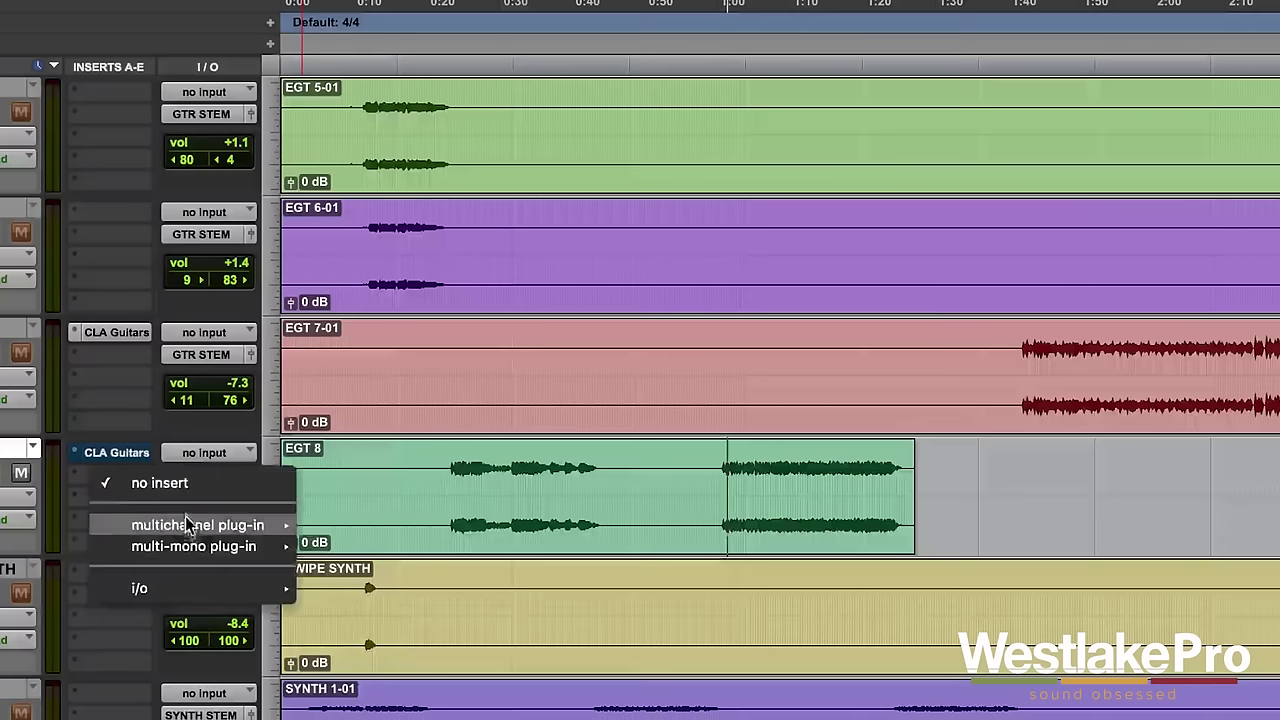
mouse_move(186, 525)
mouse_move(411, 600)
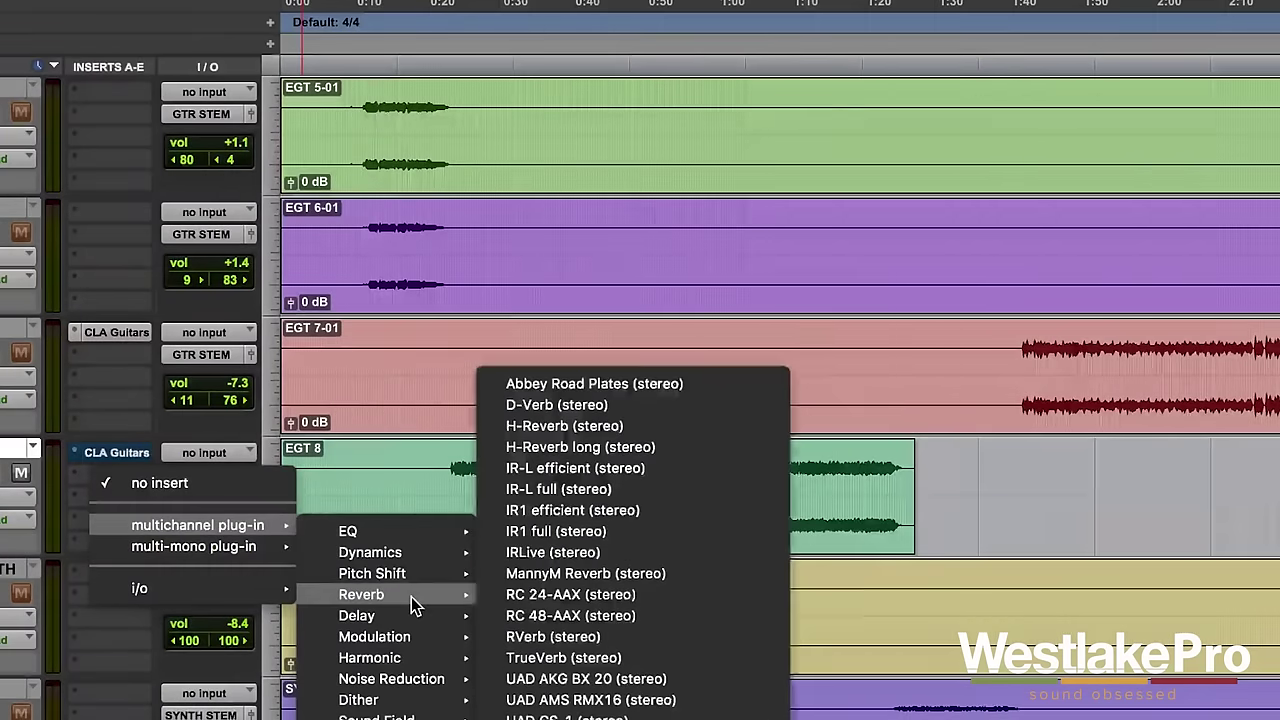
left_click(580, 716)
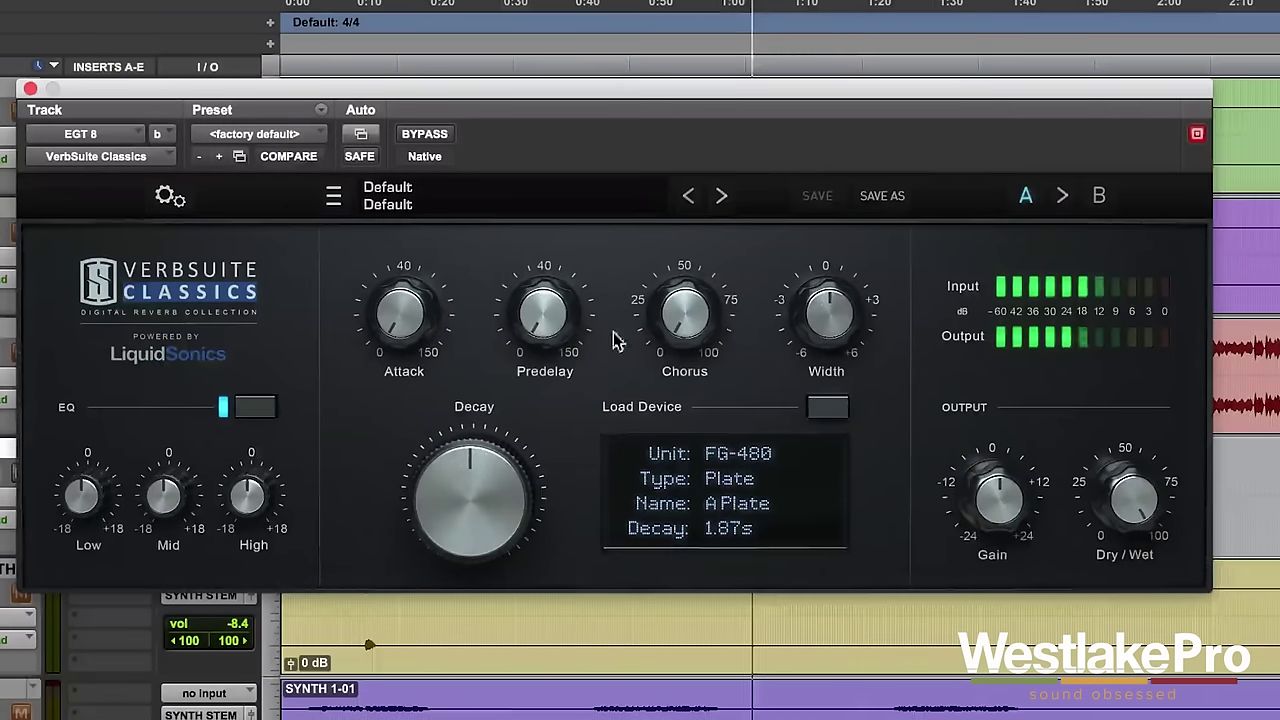
Set the guitar reverb's Dry/Wet to 37.4% and load the FG-6000 Auditorium space
left_click_drag(1133, 497, 1107, 675)
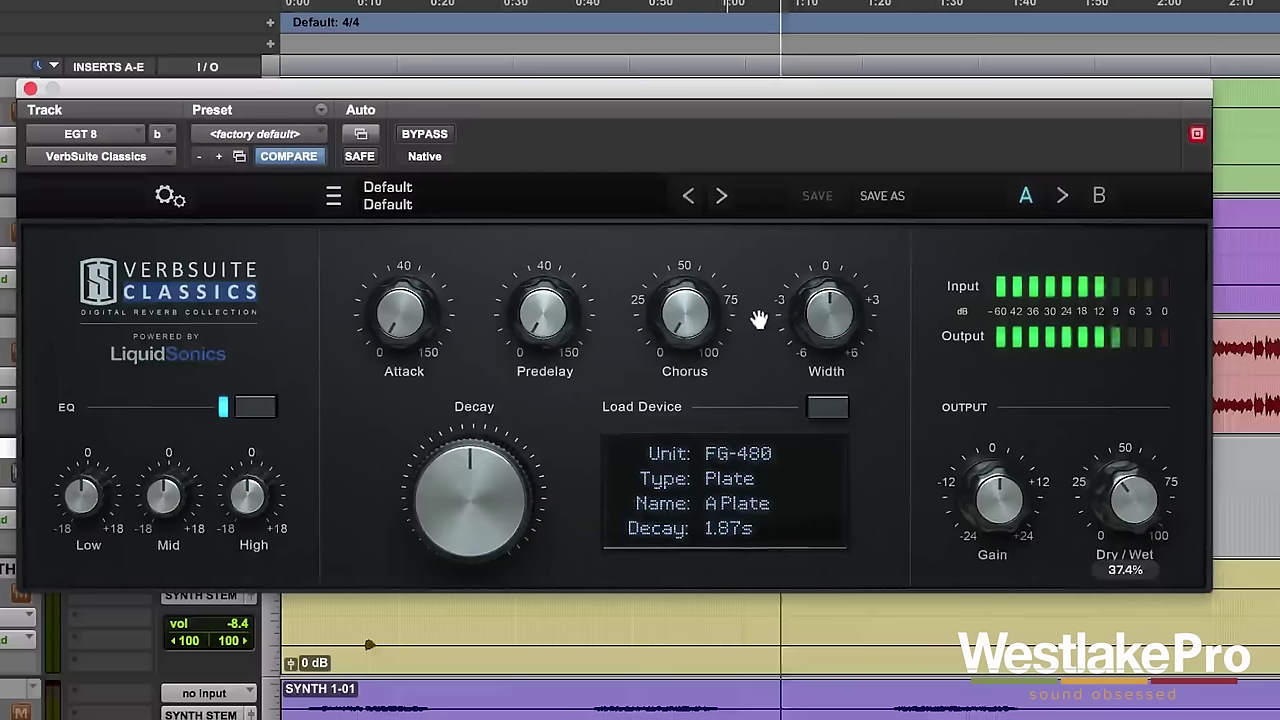
left_click(830, 404)
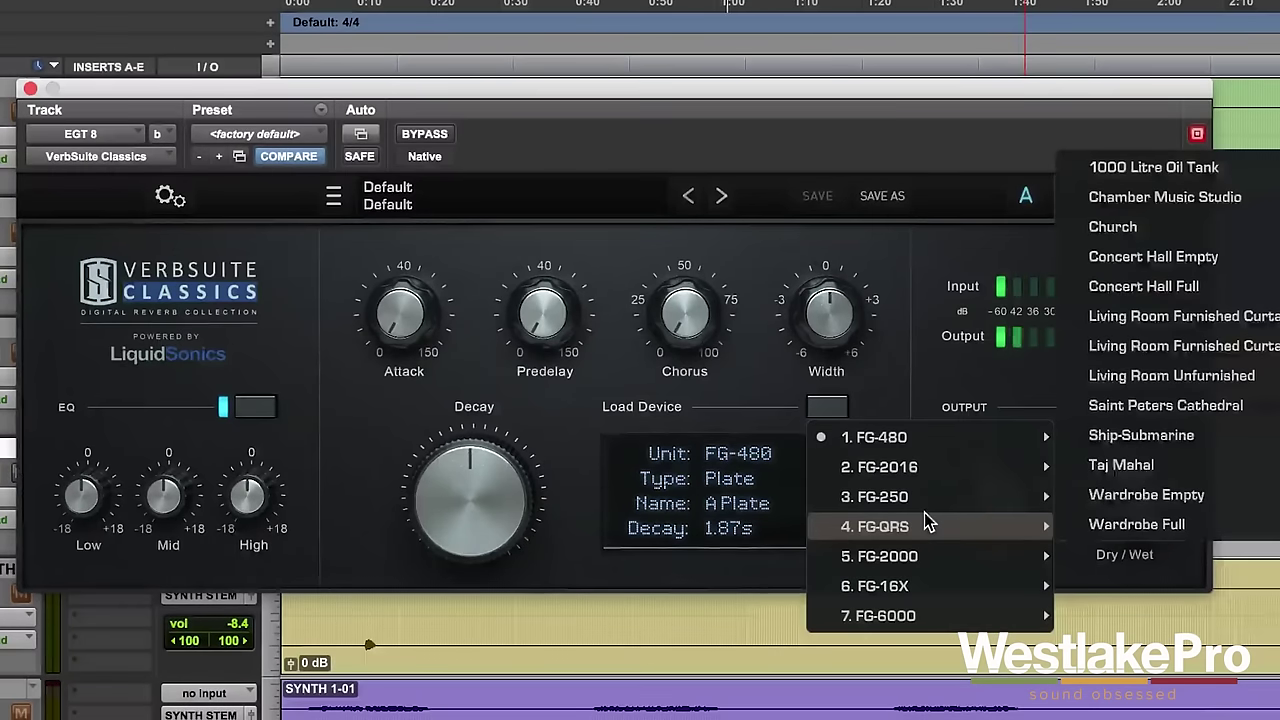
mouse_move(932, 598)
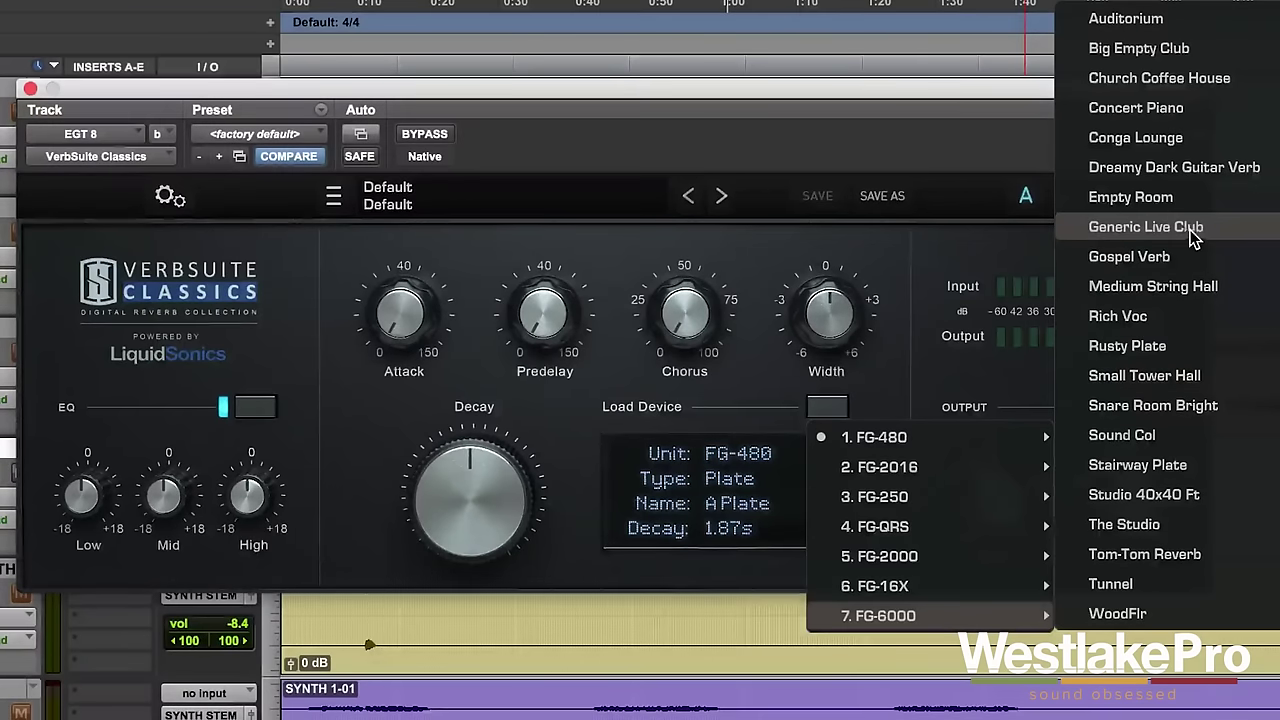
left_click(1175, 18)
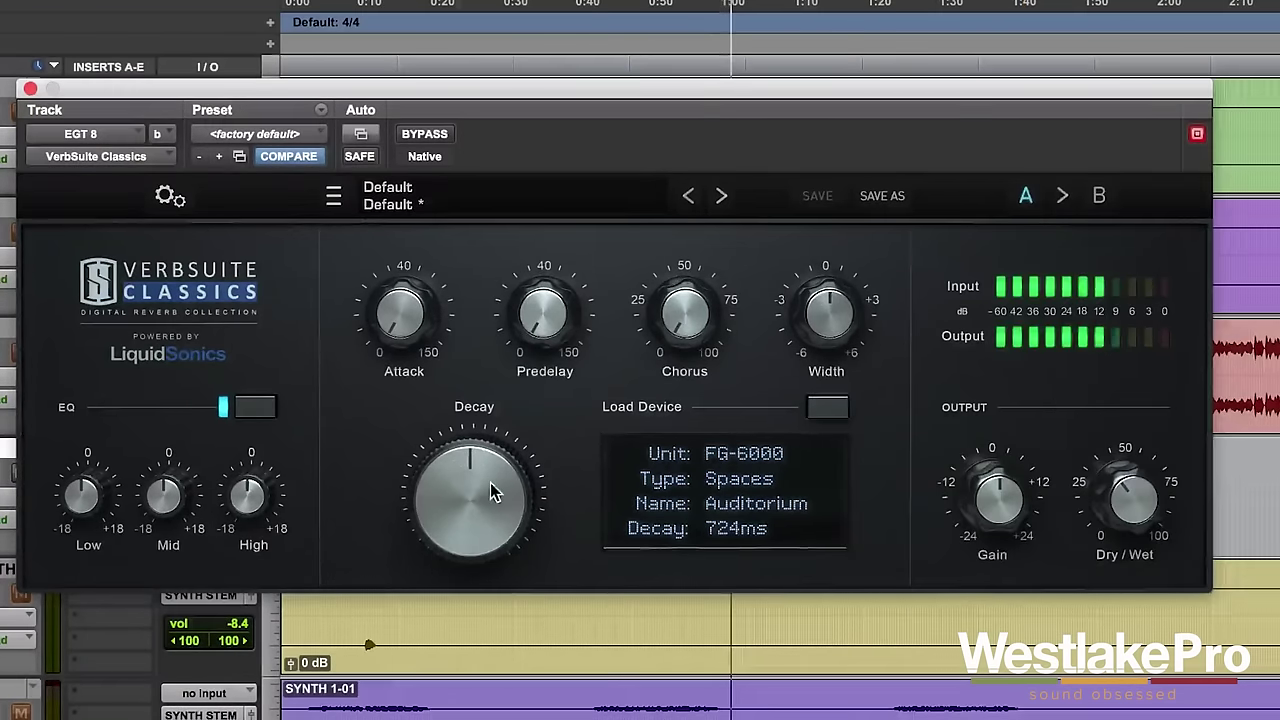
Raise the Auditorium reverb's Decay to 126% and compare the guitar with the plug-in bypassed and active
left_click_drag(491, 486, 500, 364)
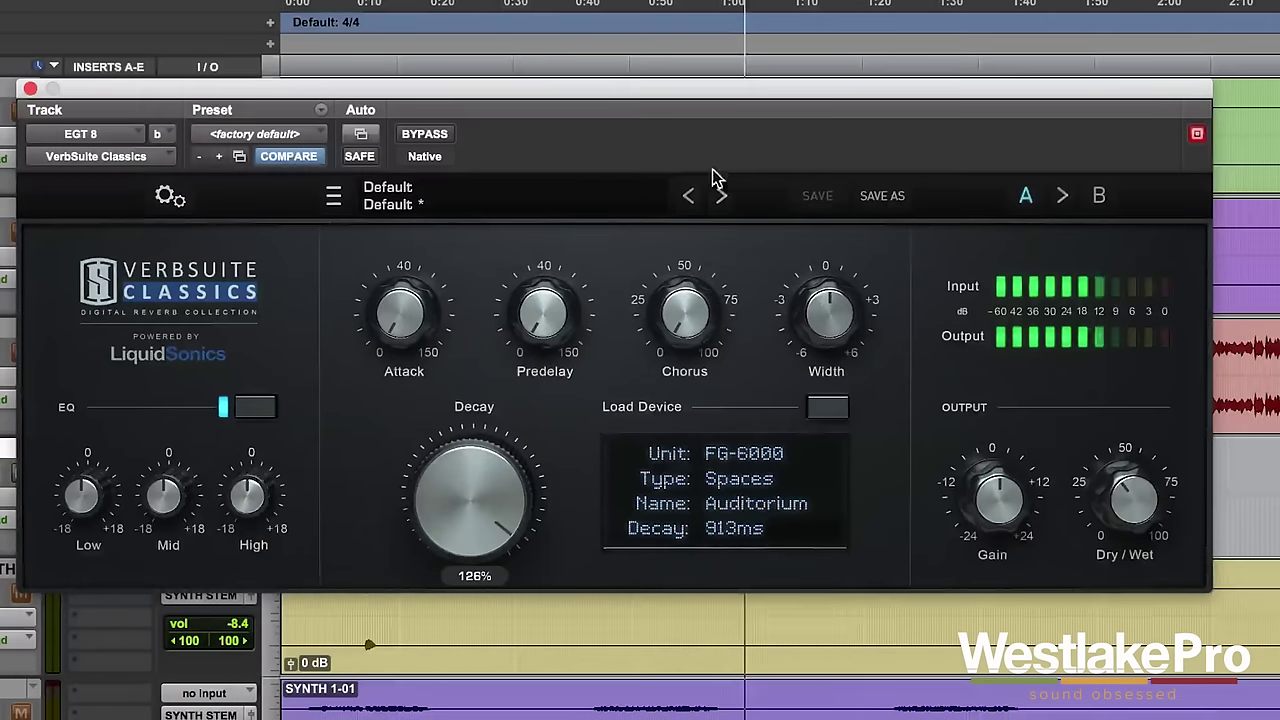
left_click(436, 138)
left_click(436, 138)
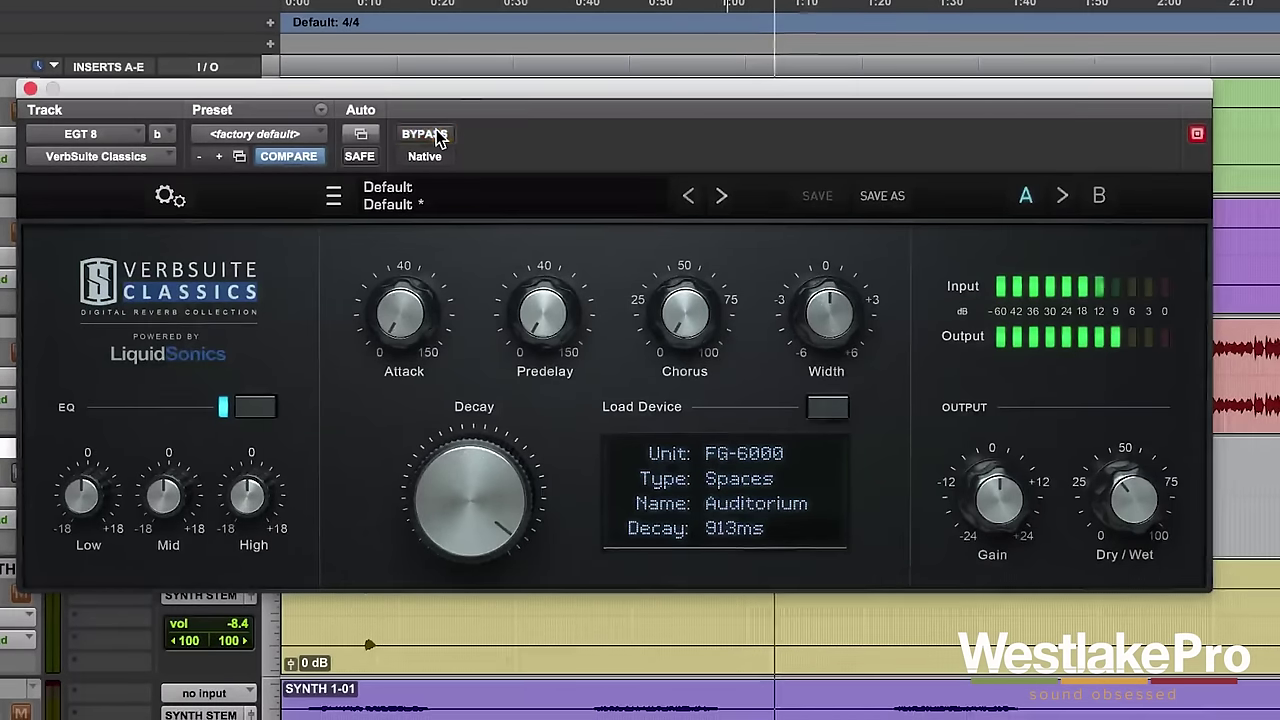
Reposition the reverb window and compare the soloed guitar again with VerbSuite Classics bypassed and active
left_click_drag(457, 91, 670, 0)
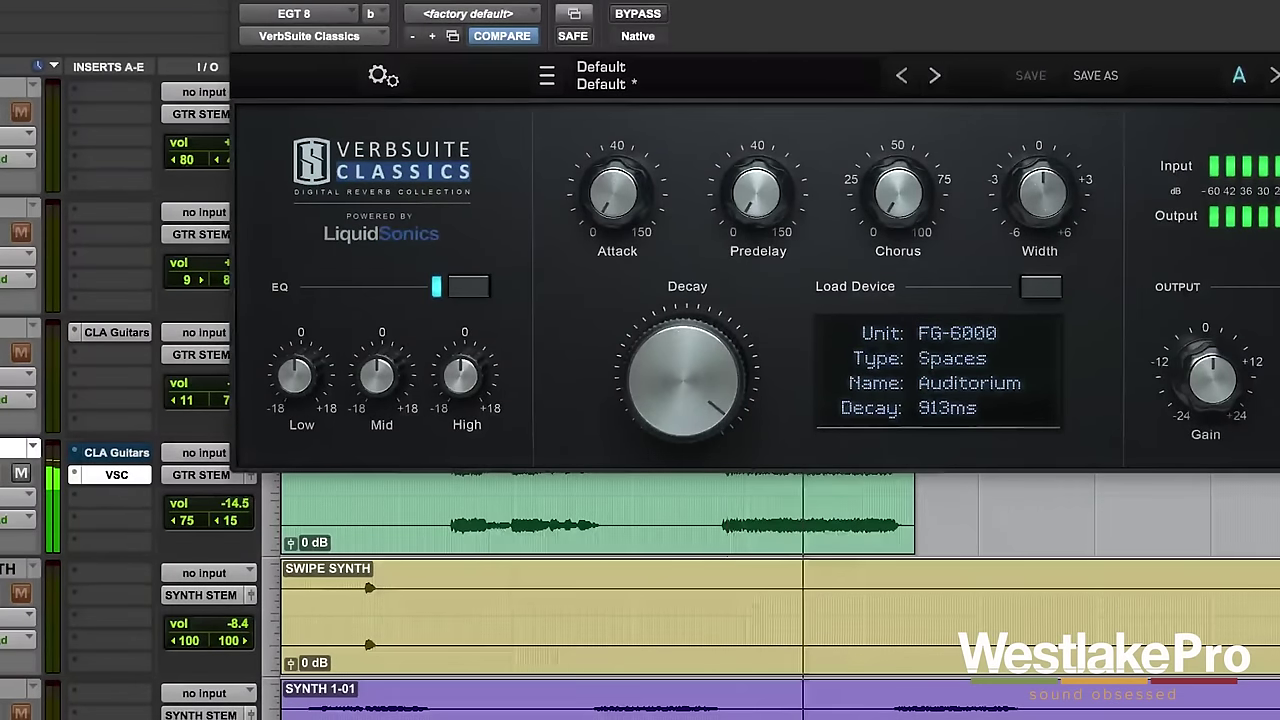
left_click_drag(755, 0, 674, 86)
left_click(568, 127)
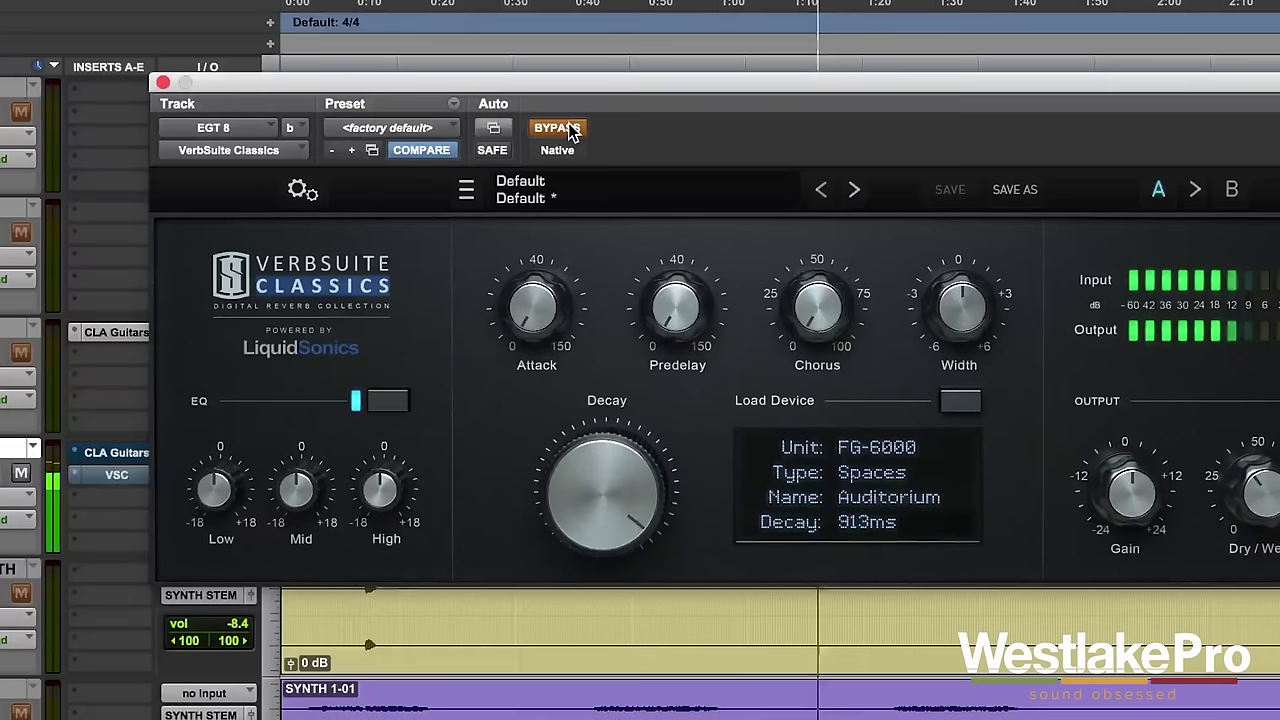
left_click(568, 127)
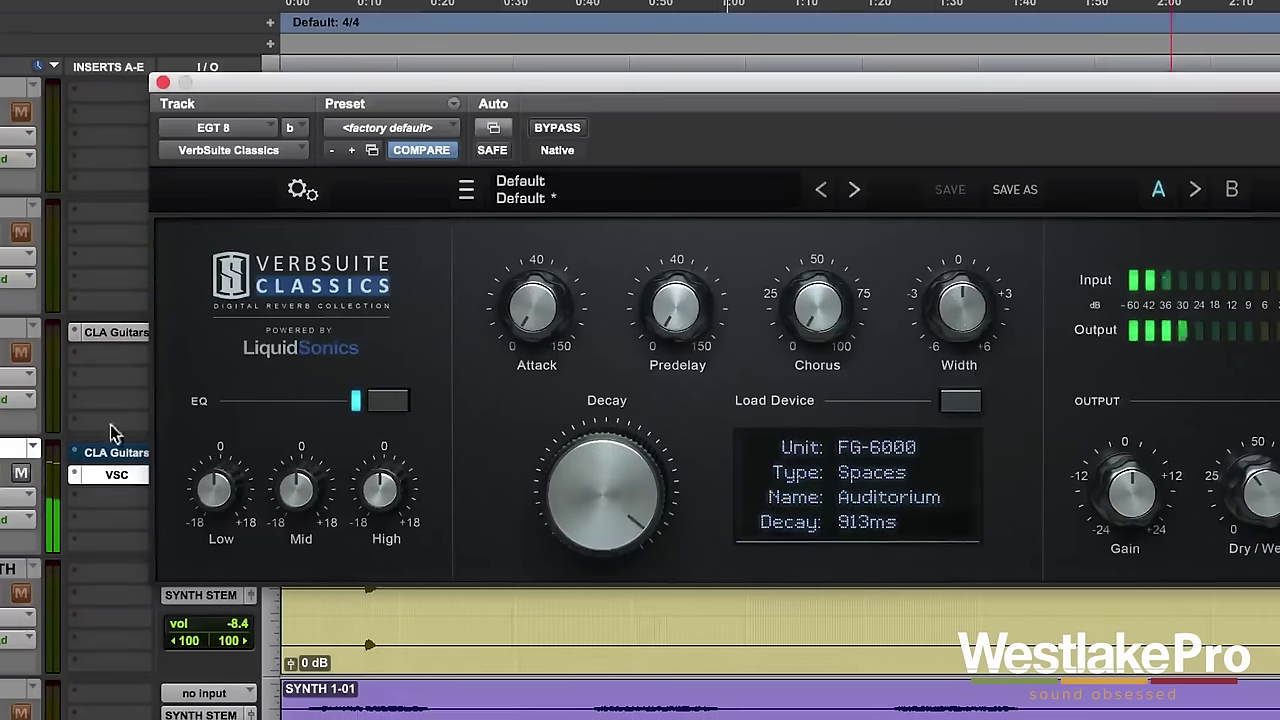
Unsolo EGT 8 with CLA Guitars re-enabled, and compare the full mix with the guitar reverb bypassed and active
left_click(70, 474)
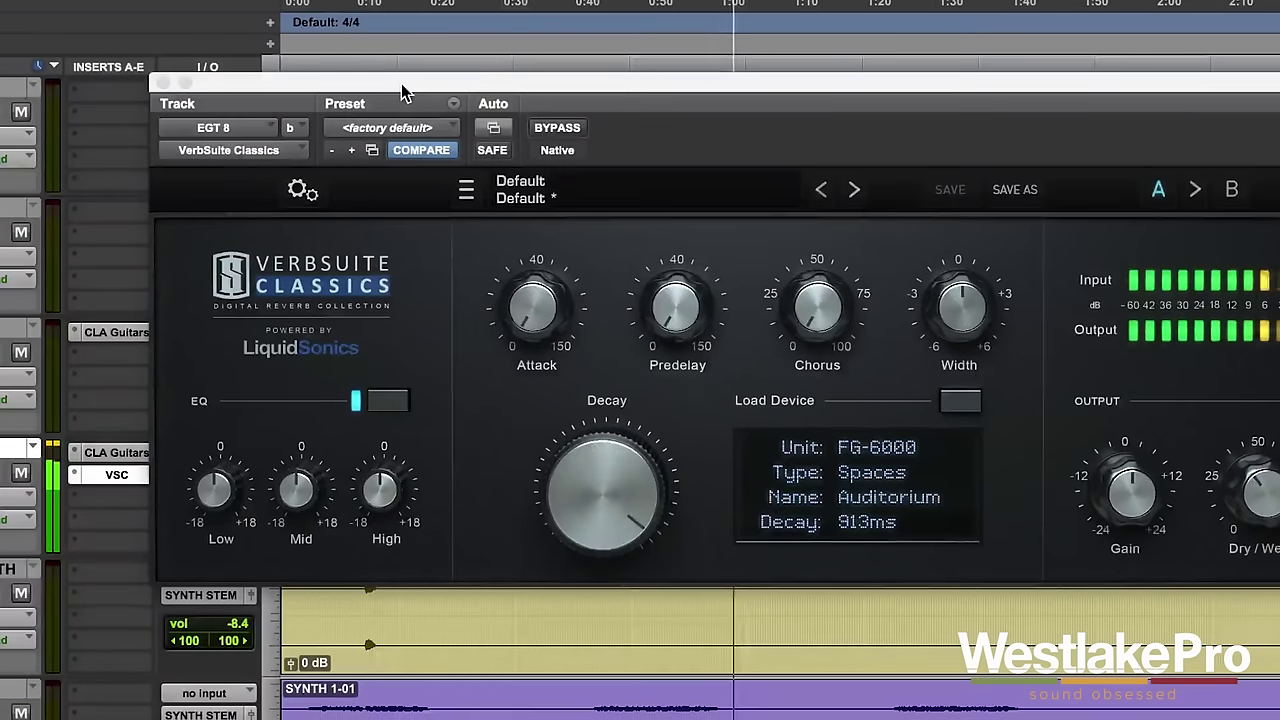
left_click_drag(402, 83, 333, 131)
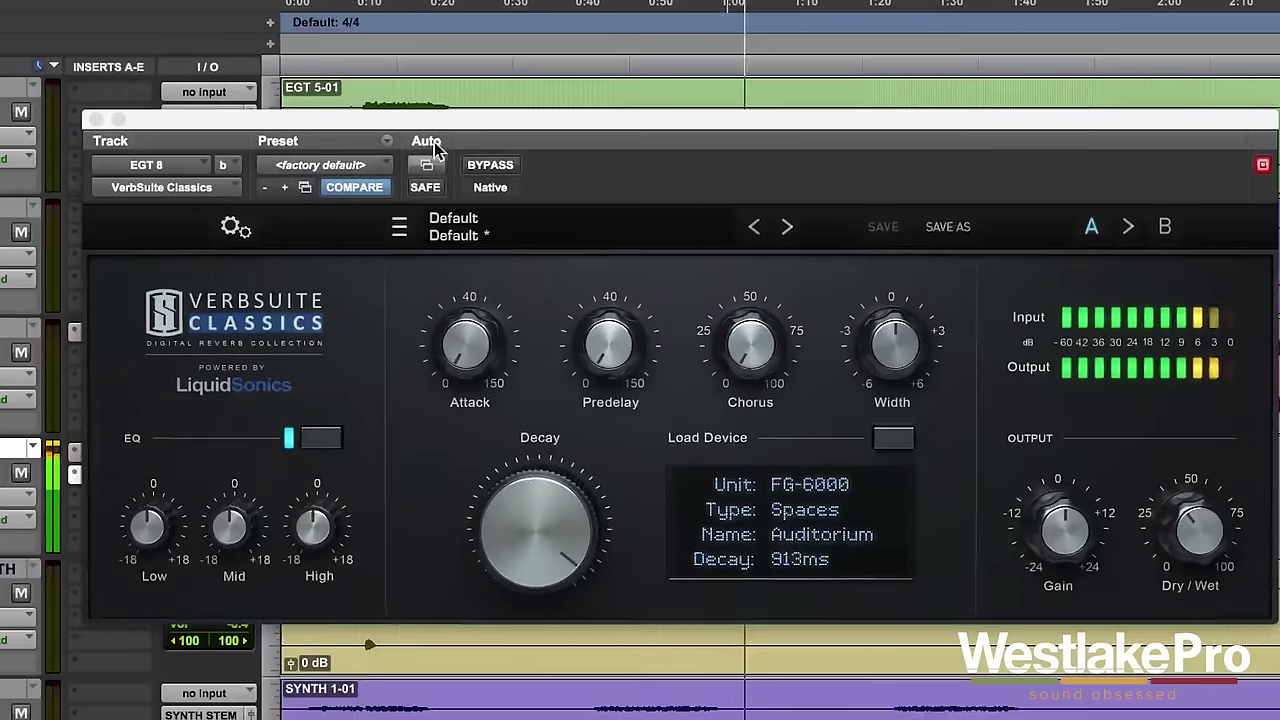
left_click(490, 165)
left_click(490, 165)
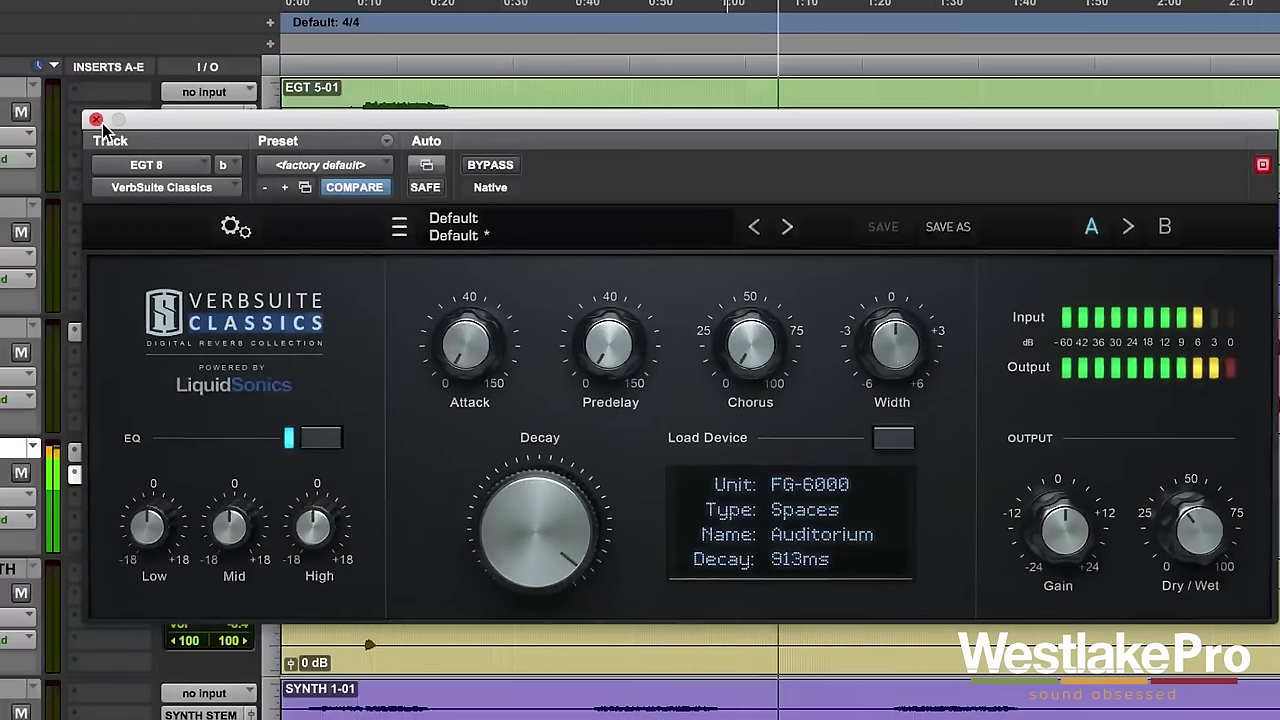
Reduce the Auditorium reverb's Decay to 865 ms and its Dry/Wet to 33.4%, and close the reverb window
left_click_drag(537, 530, 538, 542)
mouse_move(1186, 524)
left_mouse_down()
mouse_move(1175, 565)
mouse_move(1180, 535)
left_mouse_up()
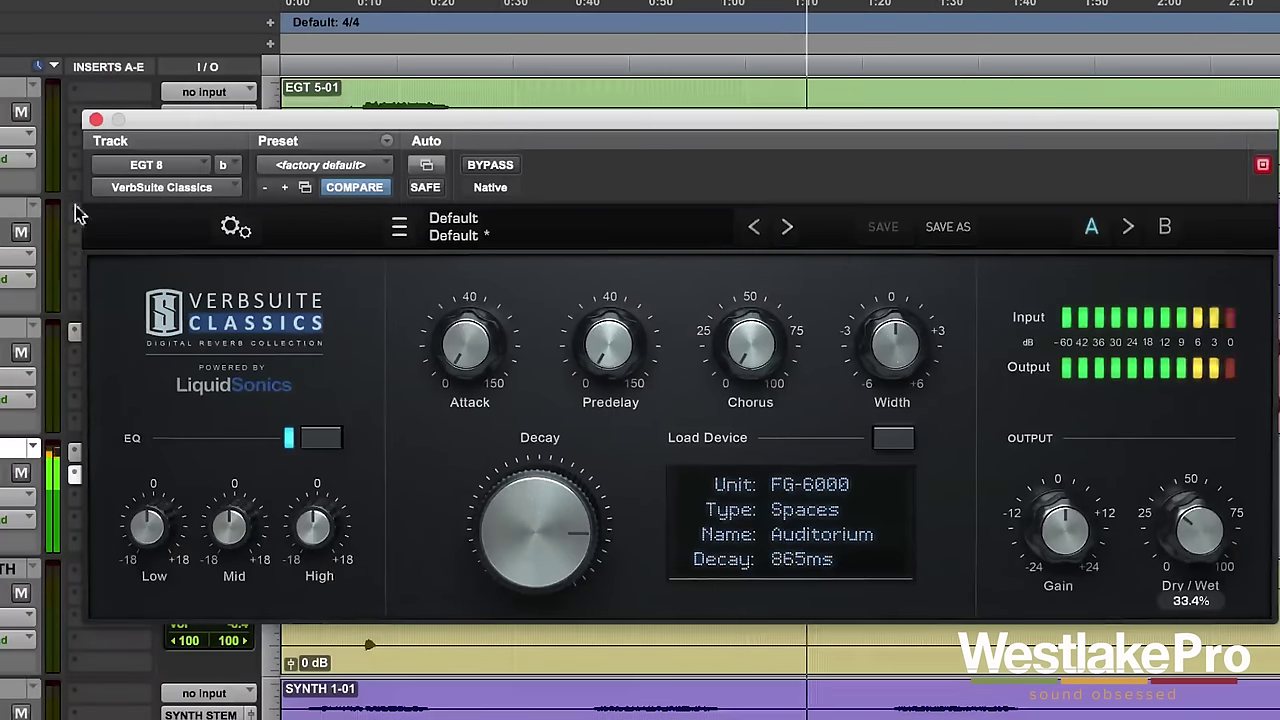
key("super+w")
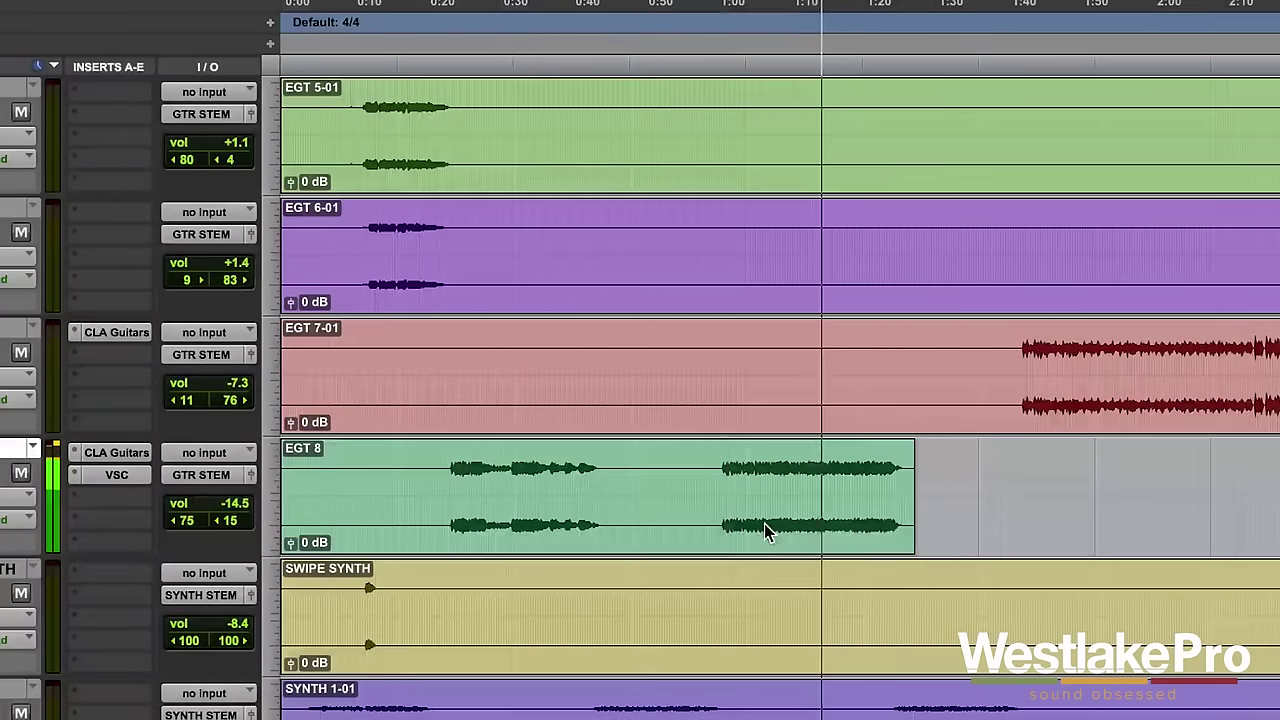
Reopen the VerbSuite Classics window from the EGT 8 guitar track
key("super+bracketleft")
key("super+bracketleft")
key("super+bracketleft")
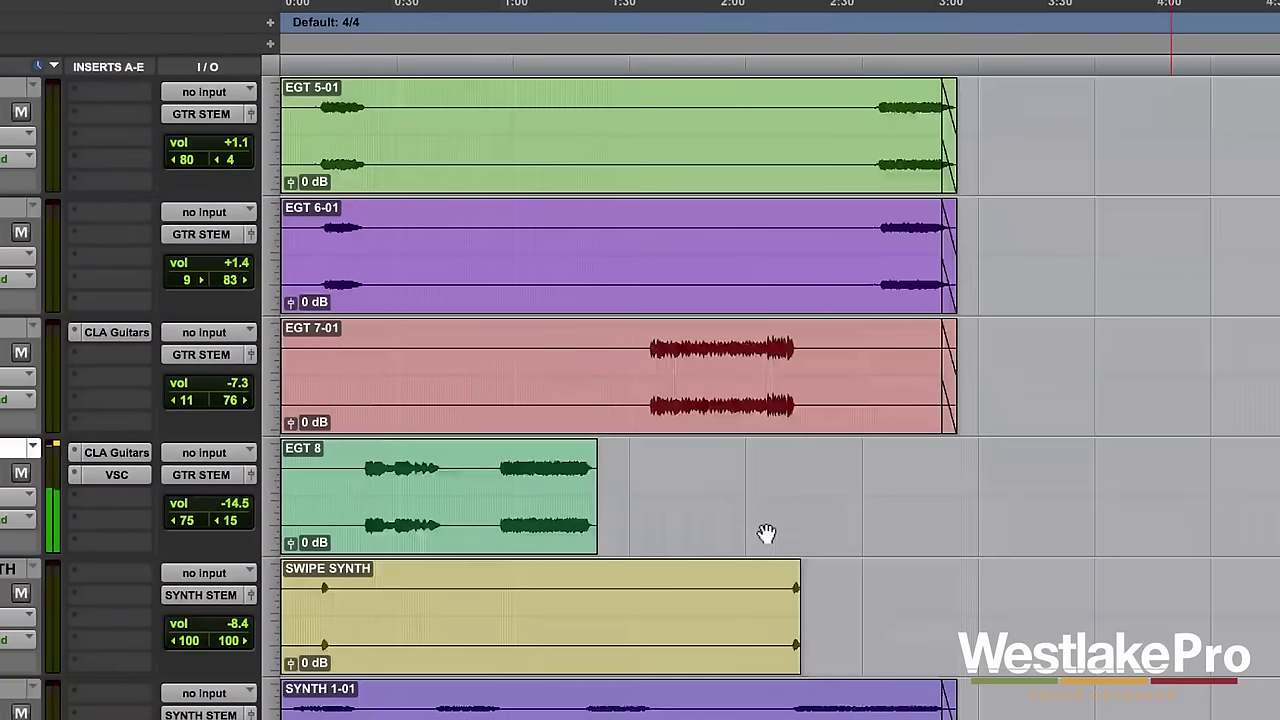
left_click(116, 474)
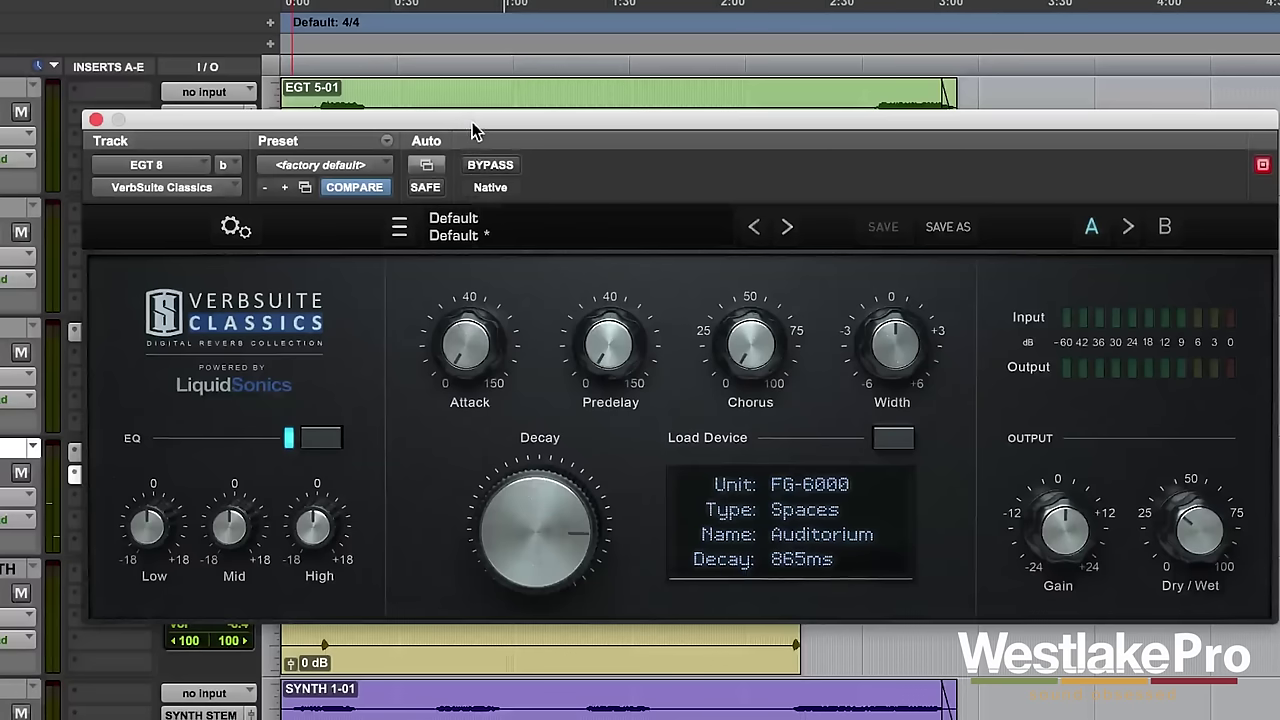